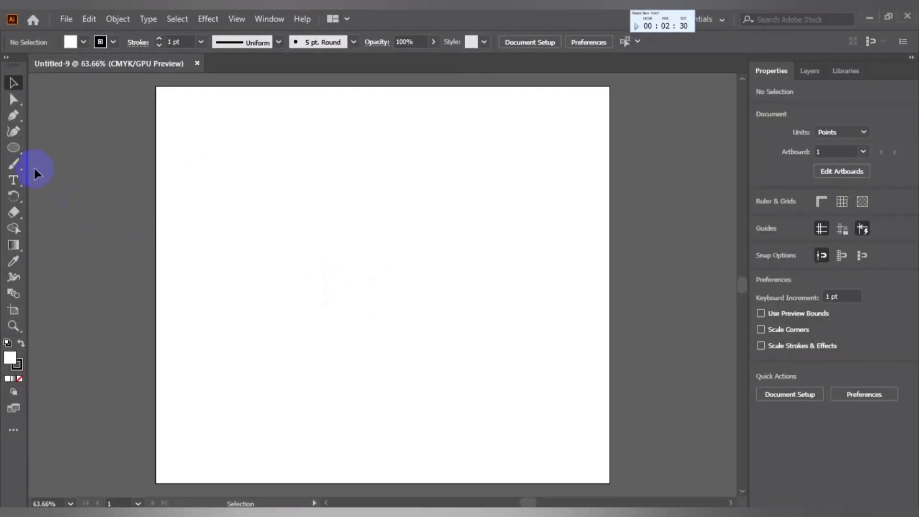
Draw a 32-point star on the canvas with the Star Tool
left_click_drag(14, 147, 68, 196)
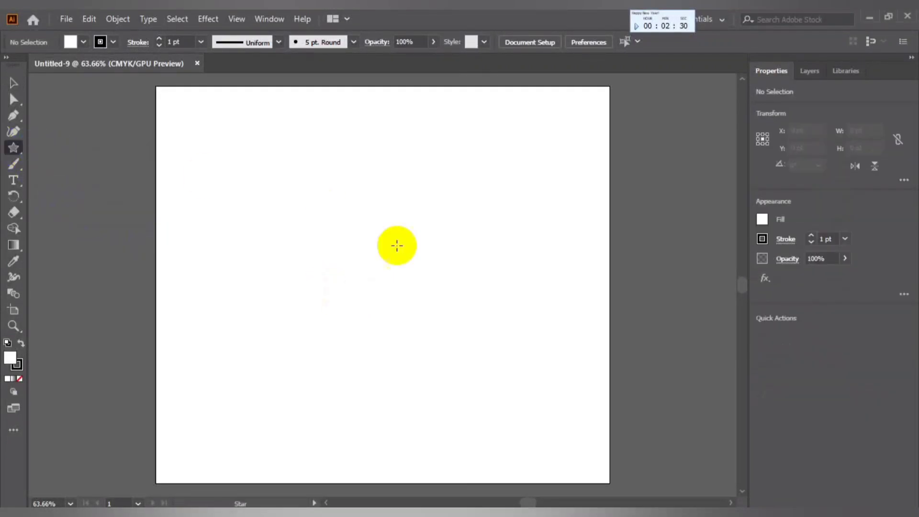
left_click(396, 245)
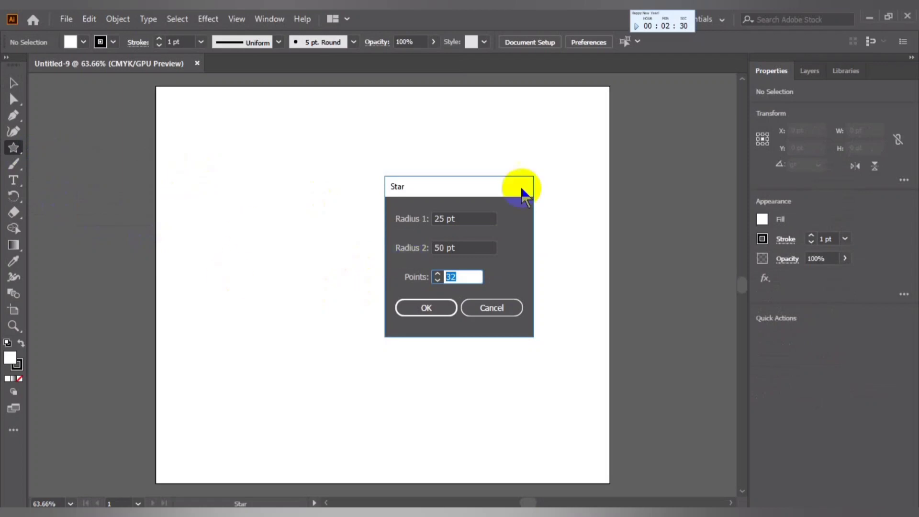
left_click(496, 312)
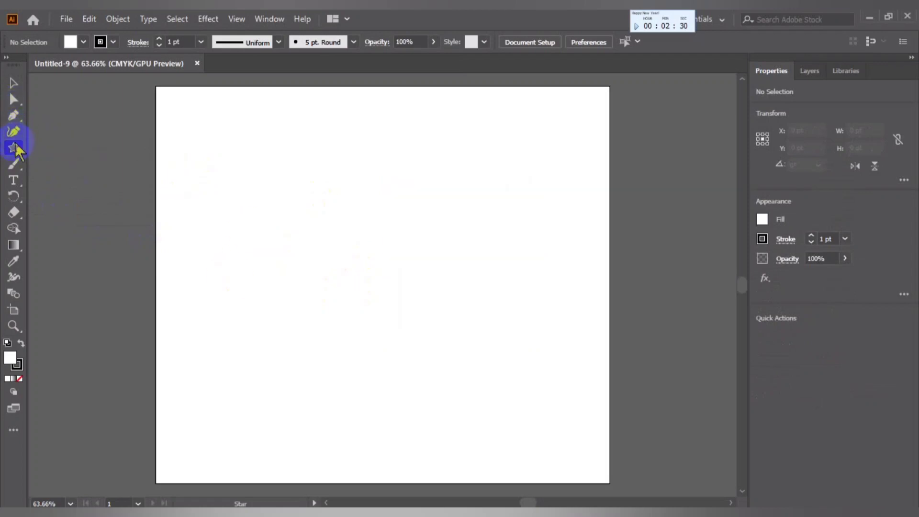
left_click_drag(14, 143, 75, 197)
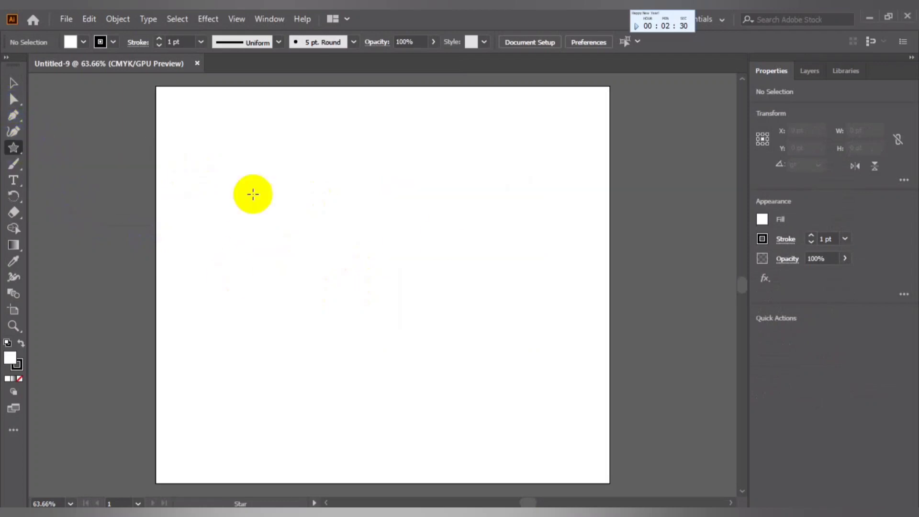
left_click(378, 250)
double_click(456, 276)
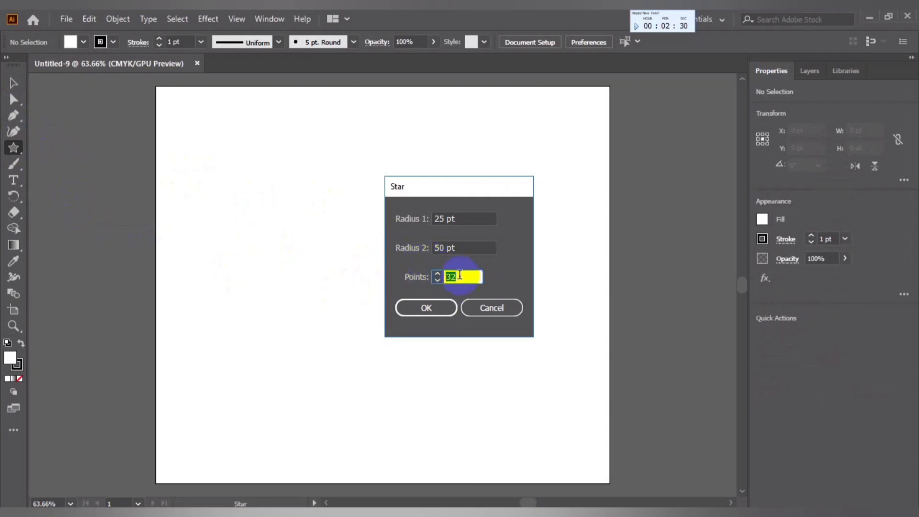
key("Return")
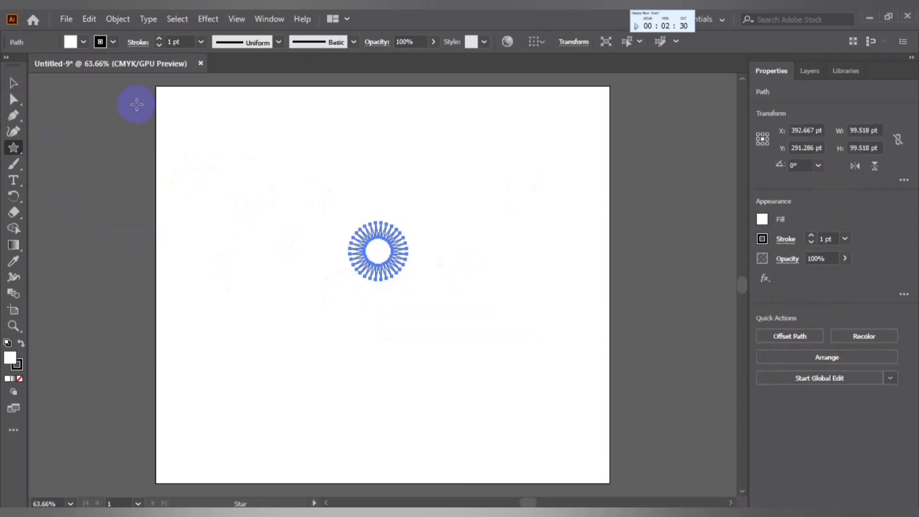
Enlarge the star to about 538 pt square and centre it on the artboard
left_click(15, 80)
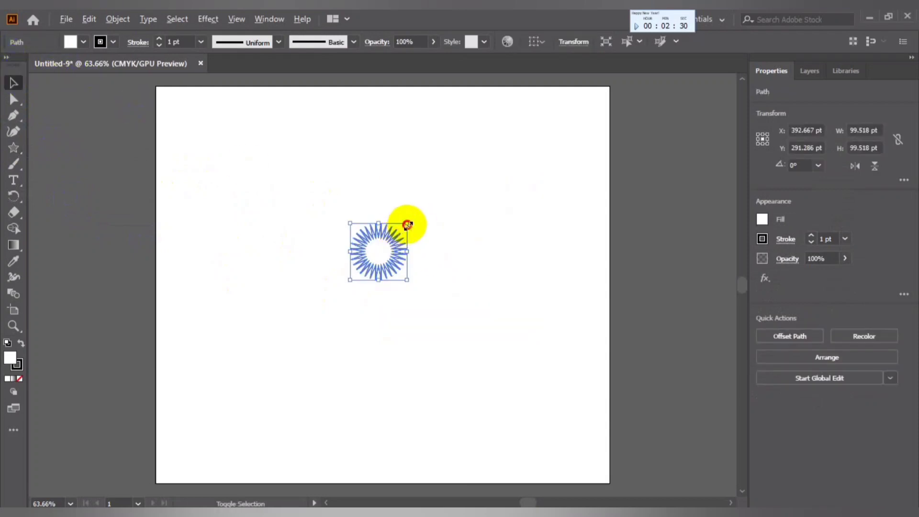
left_click_drag(406, 223, 531, 99)
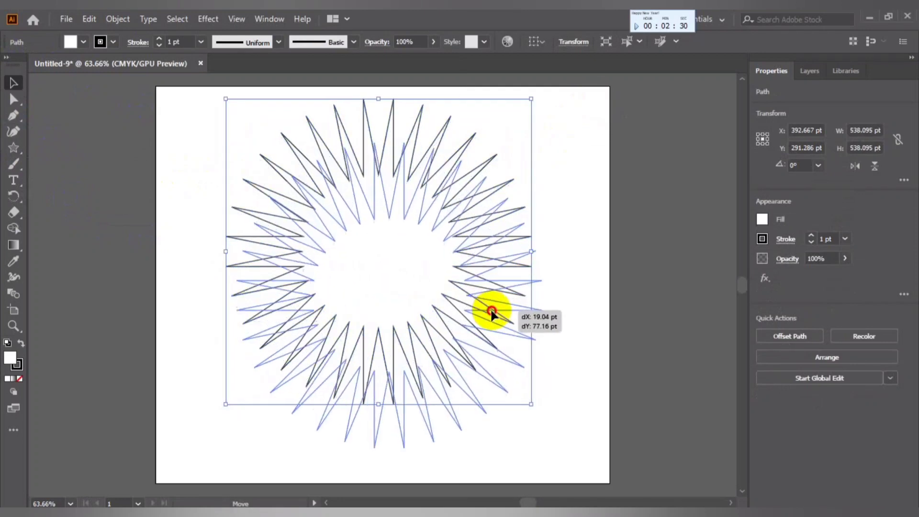
left_click_drag(481, 265, 510, 304)
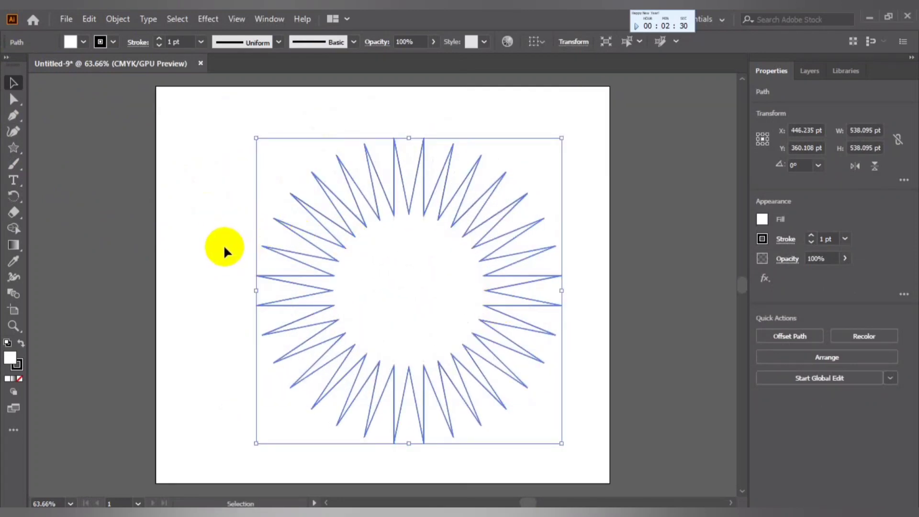
Give the star's stroke a white-to-black linear gradient, leaving it with no fill
left_click(178, 217)
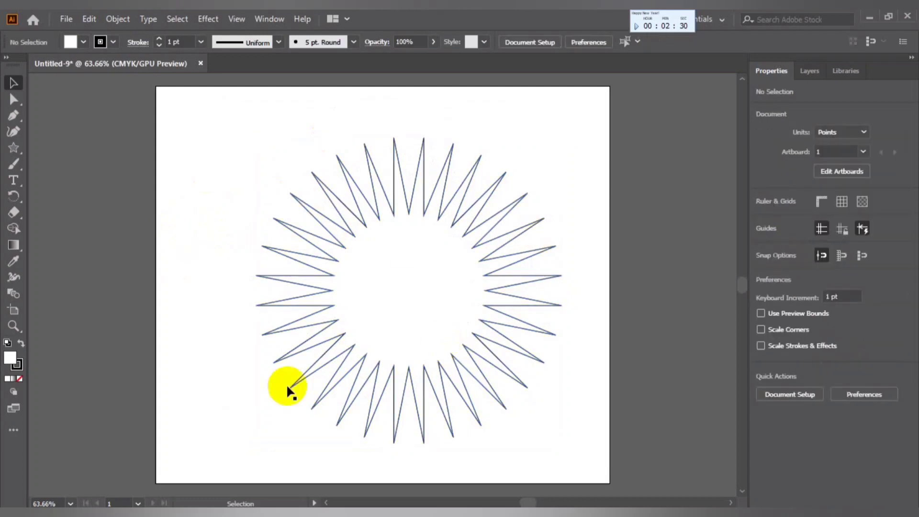
left_click(293, 252)
left_click(13, 378)
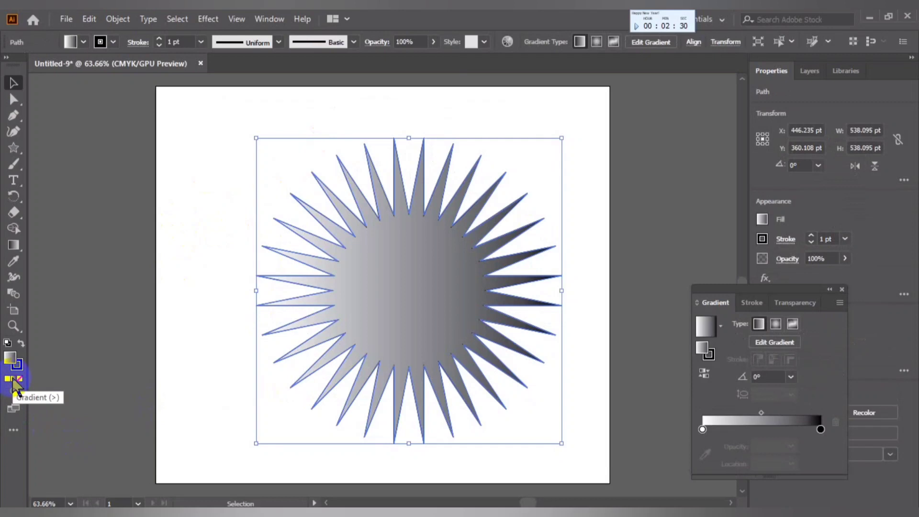
left_click(7, 378)
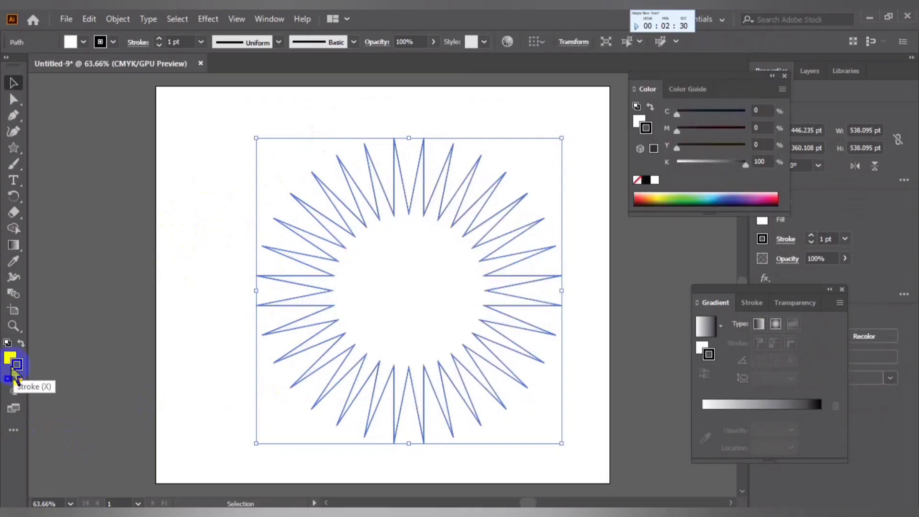
left_click(13, 378)
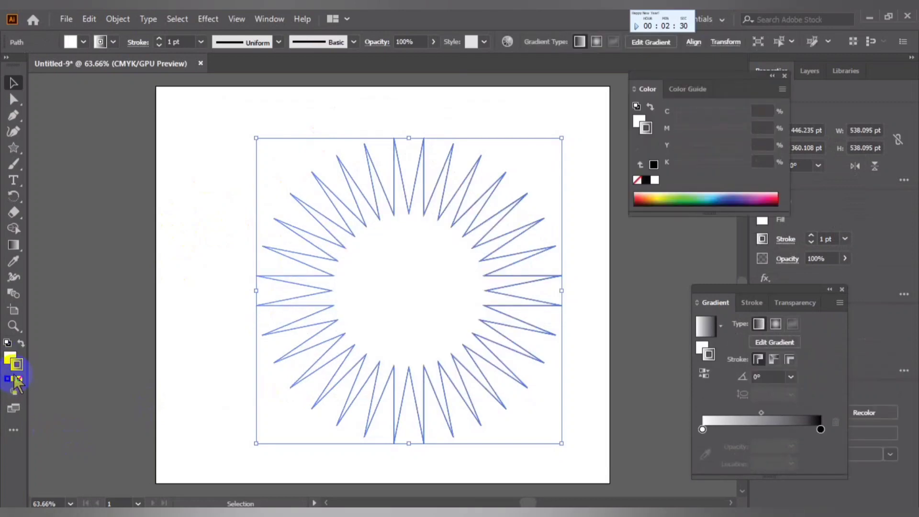
left_click(210, 337)
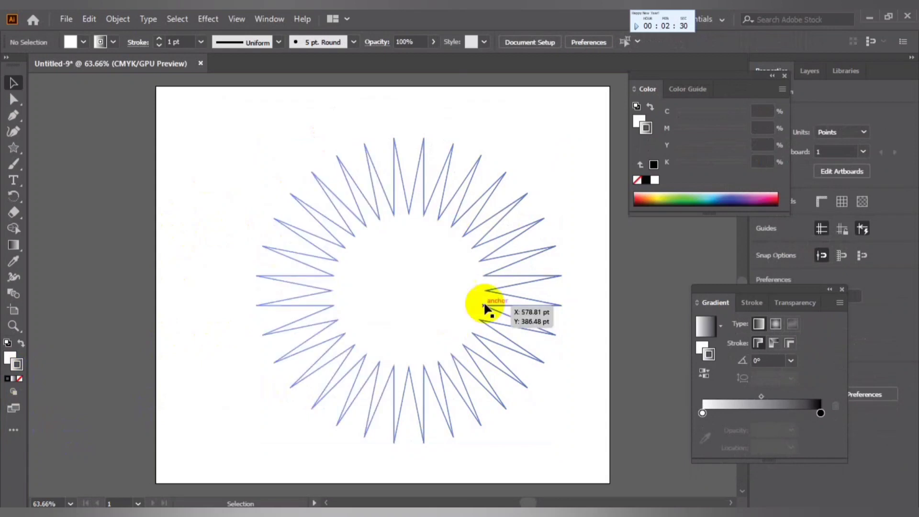
left_click(323, 215)
left_click(199, 165)
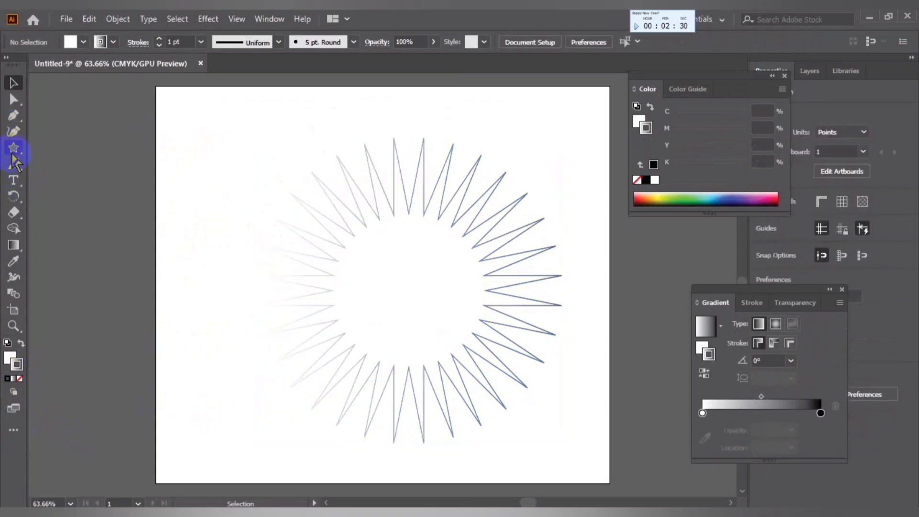
Draw a roughly 143 pt circle near the artboard's top-left corner and nudge it into place
left_click(84, 162)
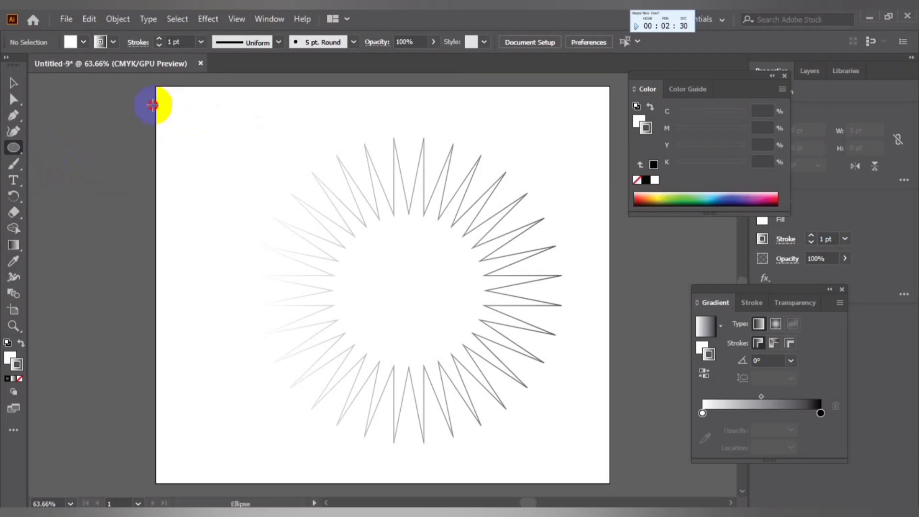
left_click_drag(152, 105, 229, 179)
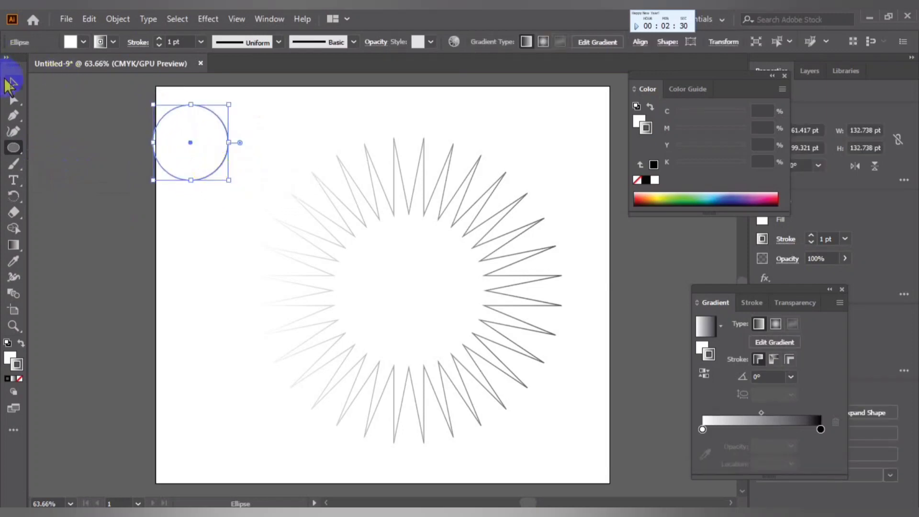
left_click(9, 85)
left_click(152, 212)
left_click_drag(185, 169, 197, 169)
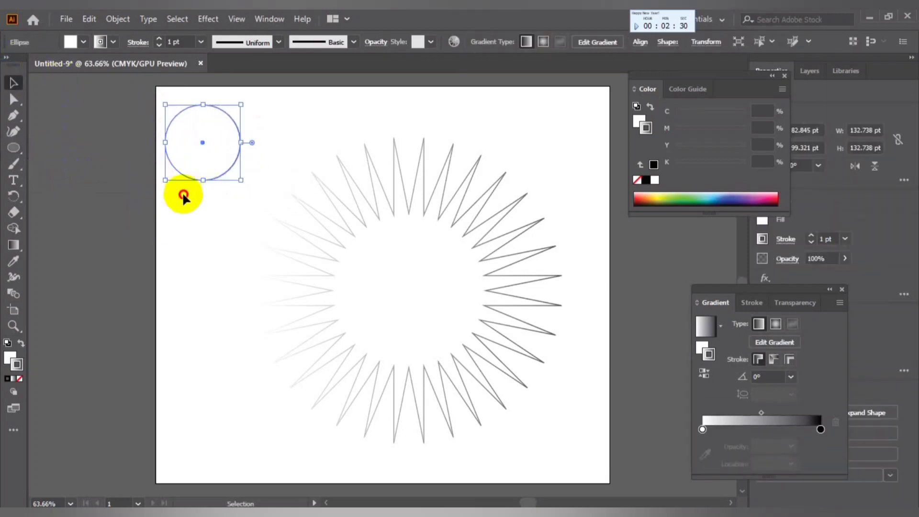
left_click(184, 196)
left_click(191, 157)
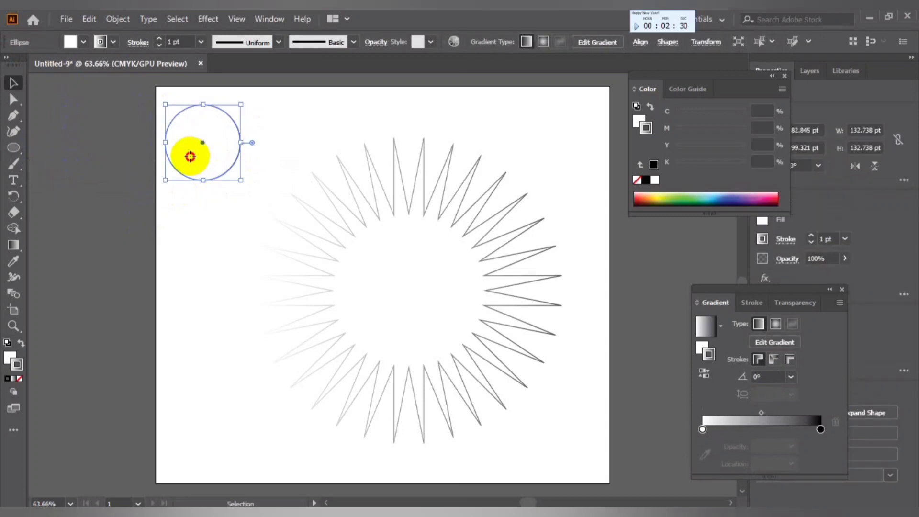
left_click_drag(190, 157, 167, 156)
left_click(183, 224)
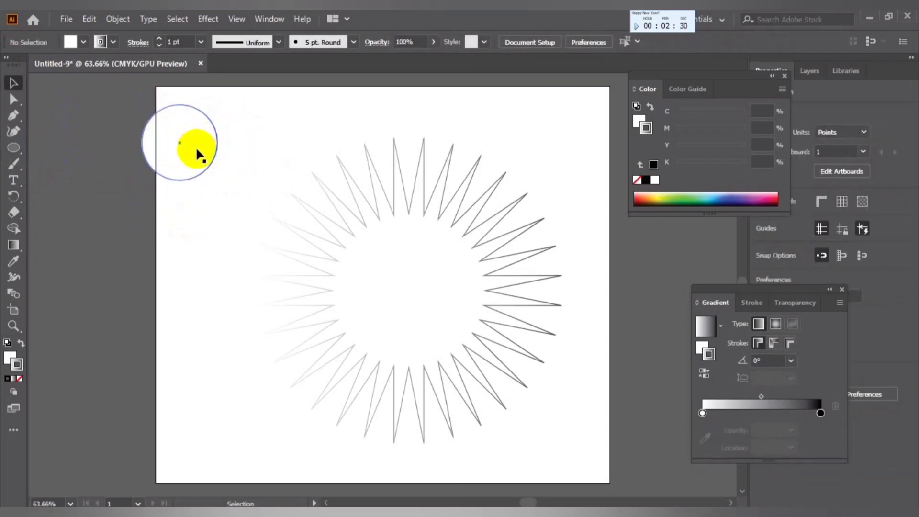
left_click(196, 152)
left_click_drag(218, 105, 220, 102)
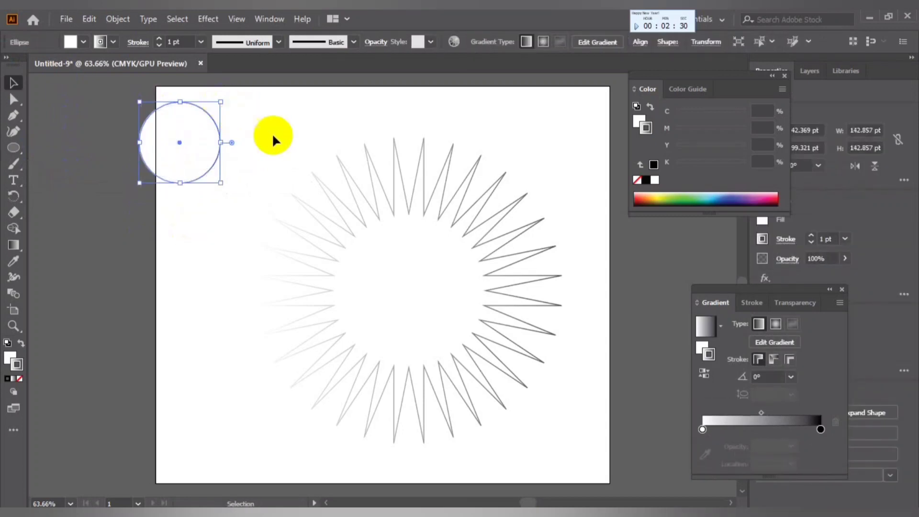
Set the circle's stroke to None
left_click(547, 259, "shift")
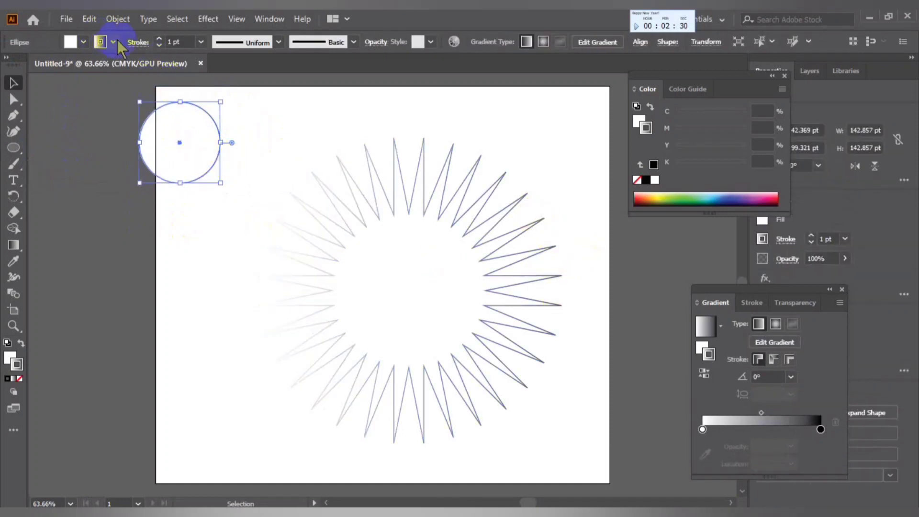
left_click(112, 41)
left_click(9, 64)
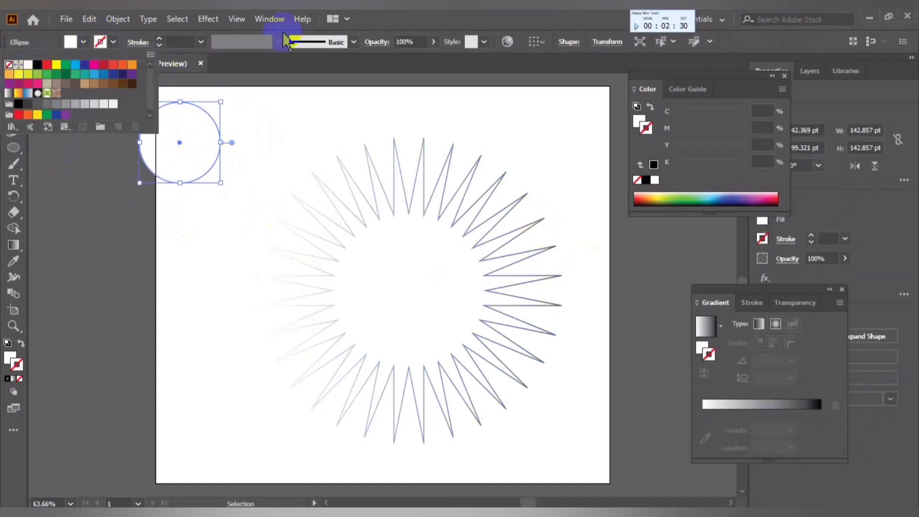
left_click(286, 41)
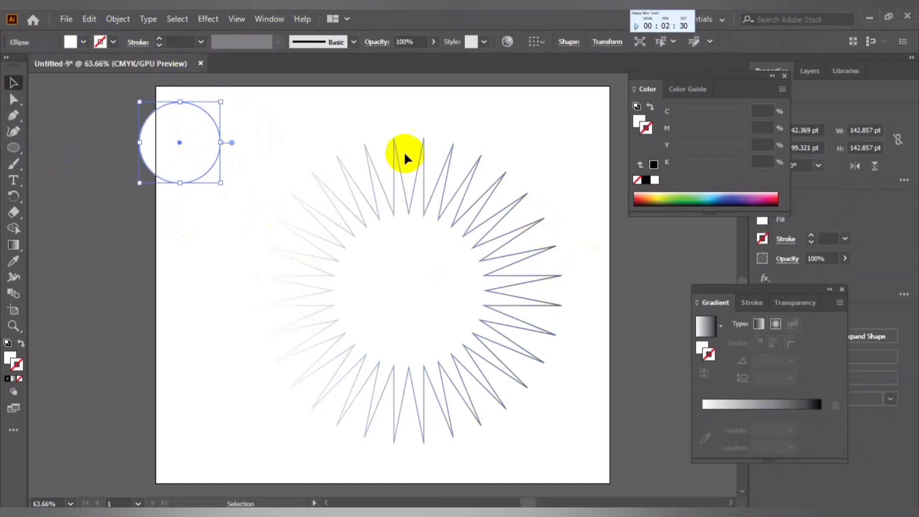
Fill the circle with the White, Black gradient, made radial and reversed so the centre is dark
left_click(9, 359)
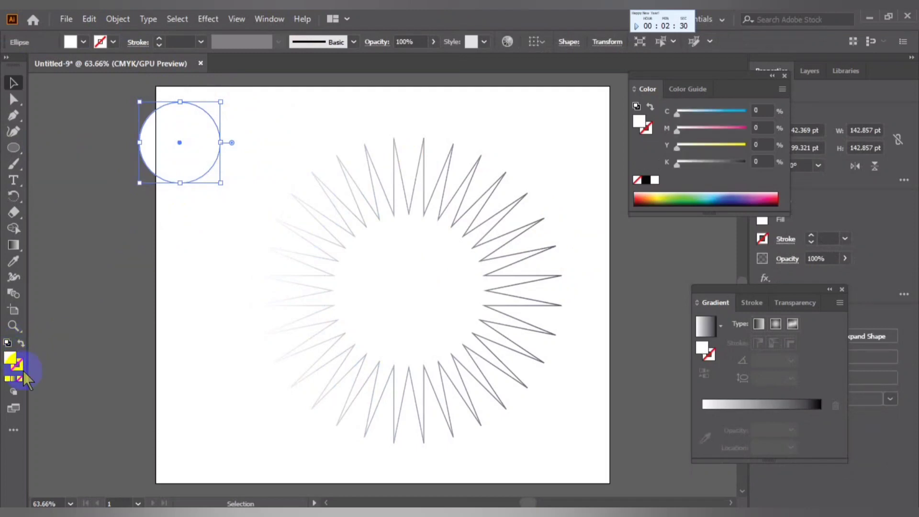
left_click(720, 326)
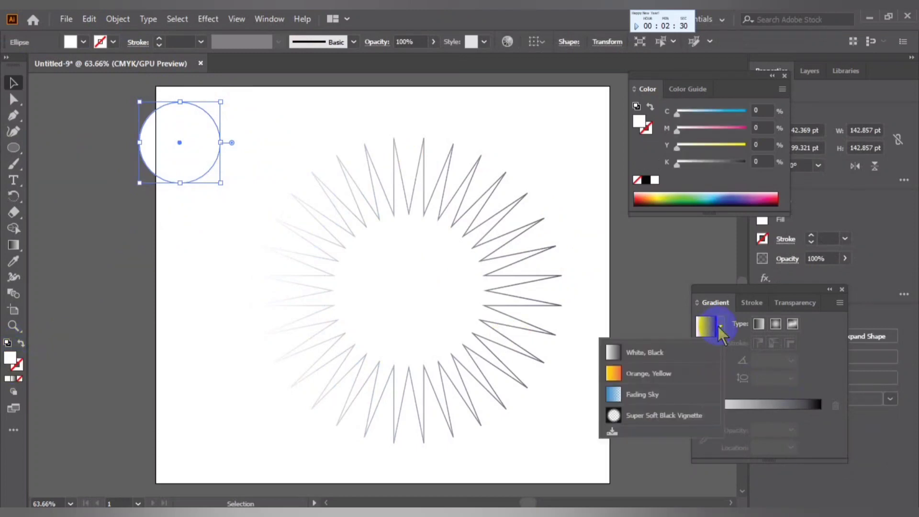
left_click(662, 357)
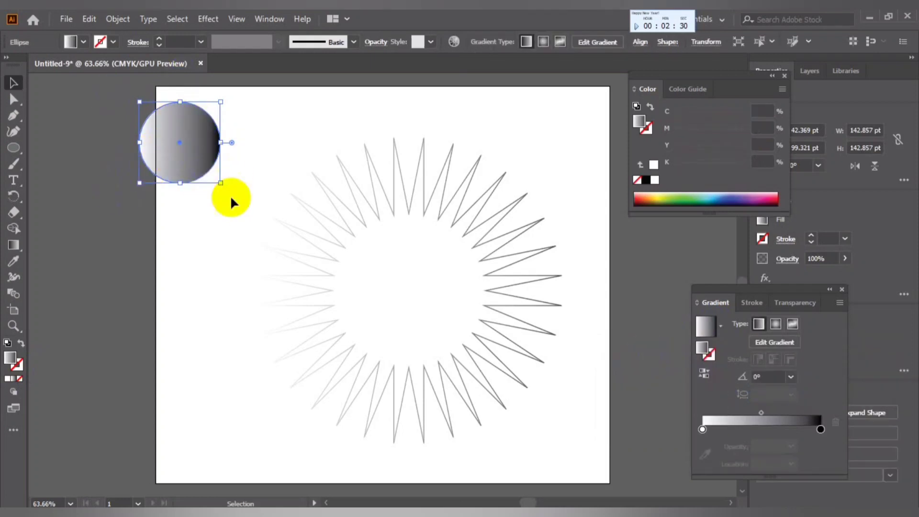
left_click(776, 324)
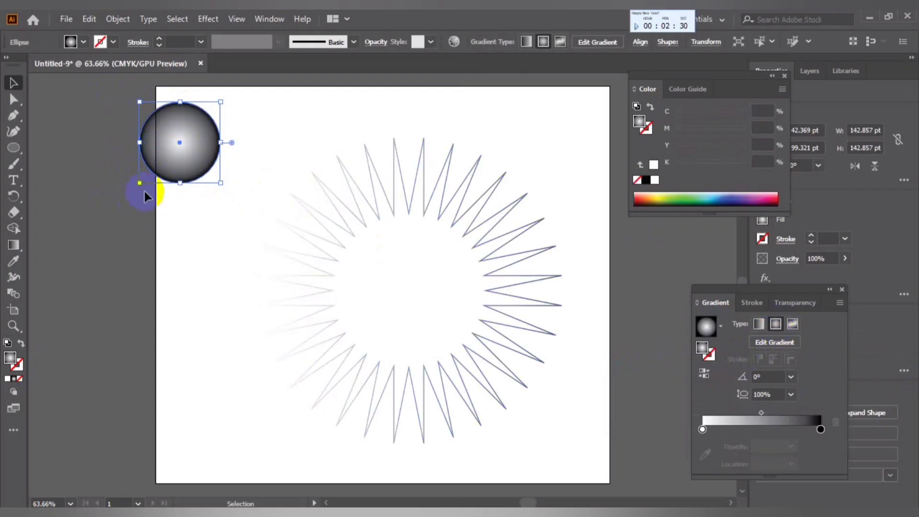
left_click(705, 374)
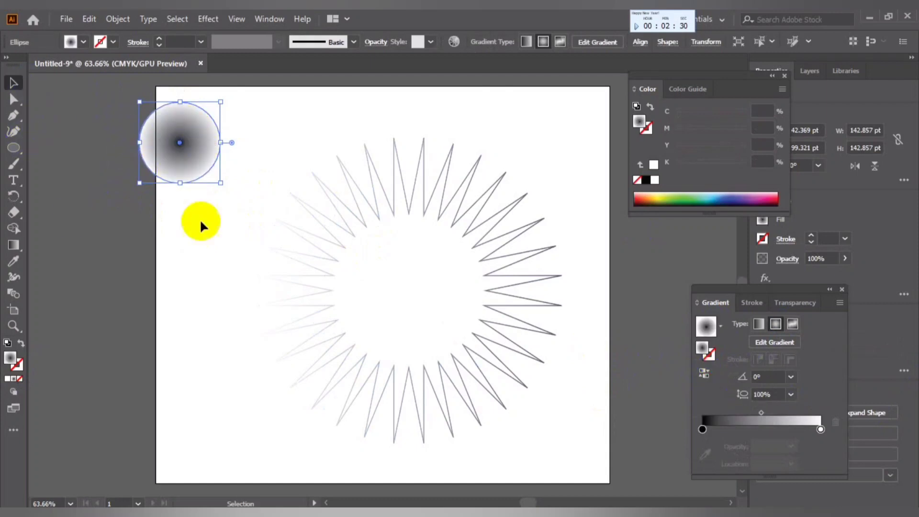
Switch the left gradient stop to RGB and set it to pink 230, 17, 143
left_click(702, 428)
double_click(702, 428)
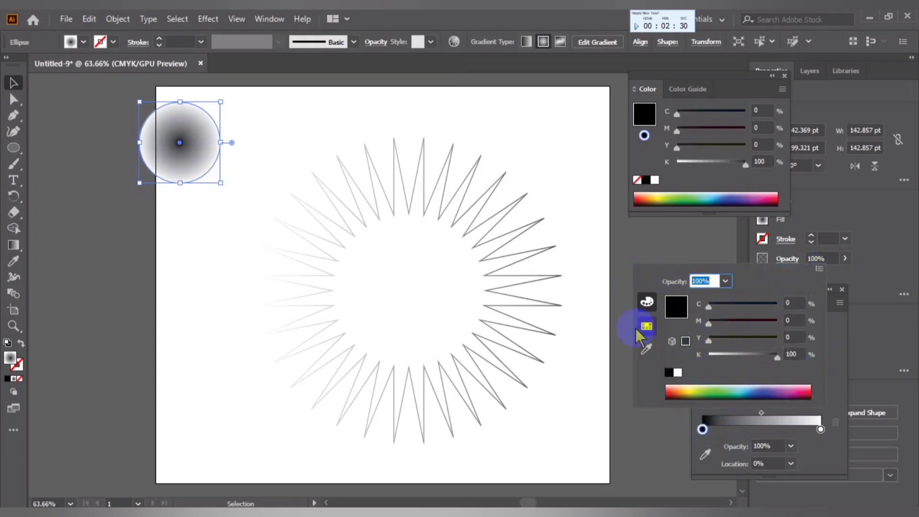
left_click(820, 268)
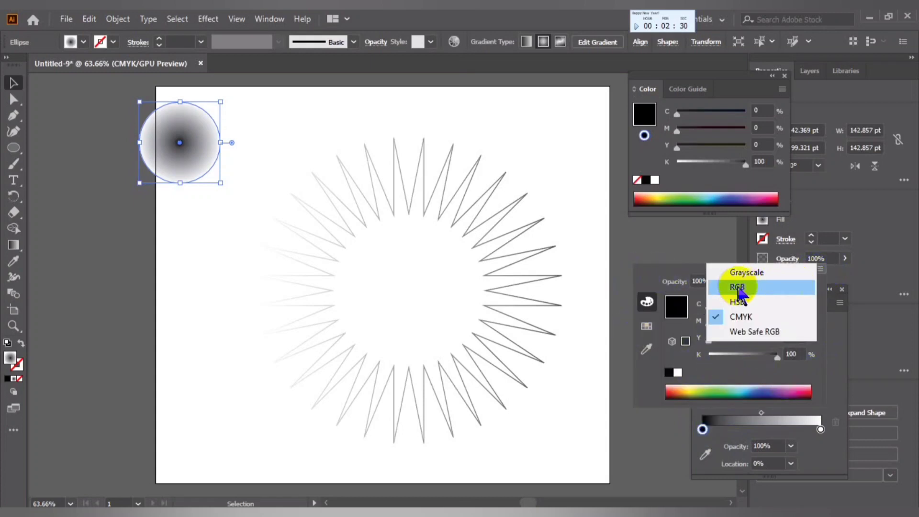
left_click(750, 291)
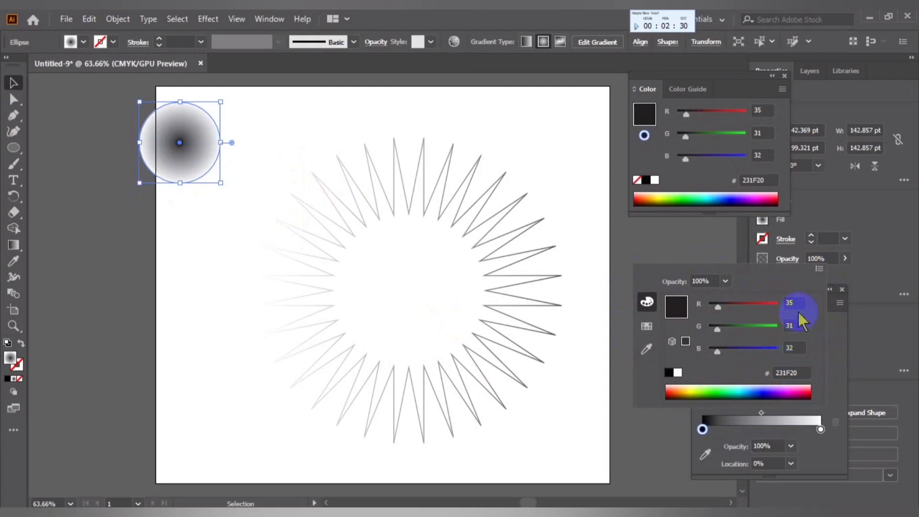
left_click_drag(797, 301, 750, 301)
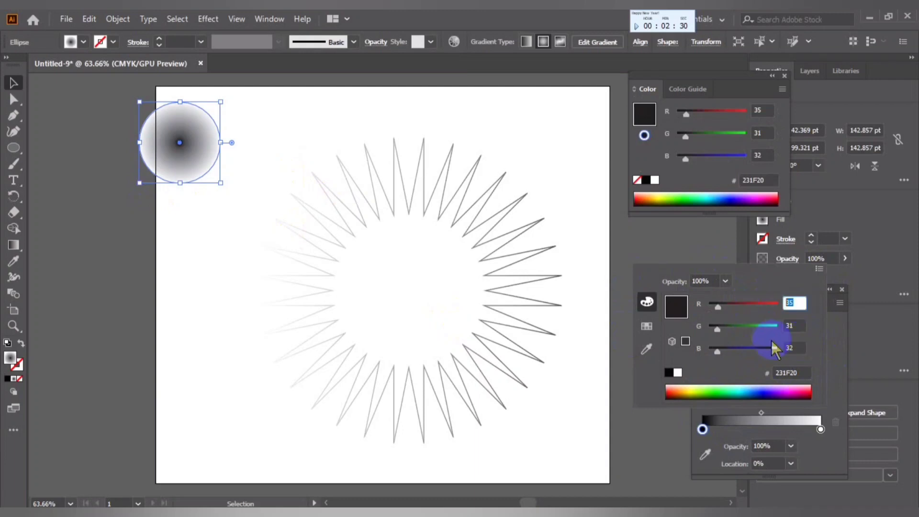
left_click(749, 303)
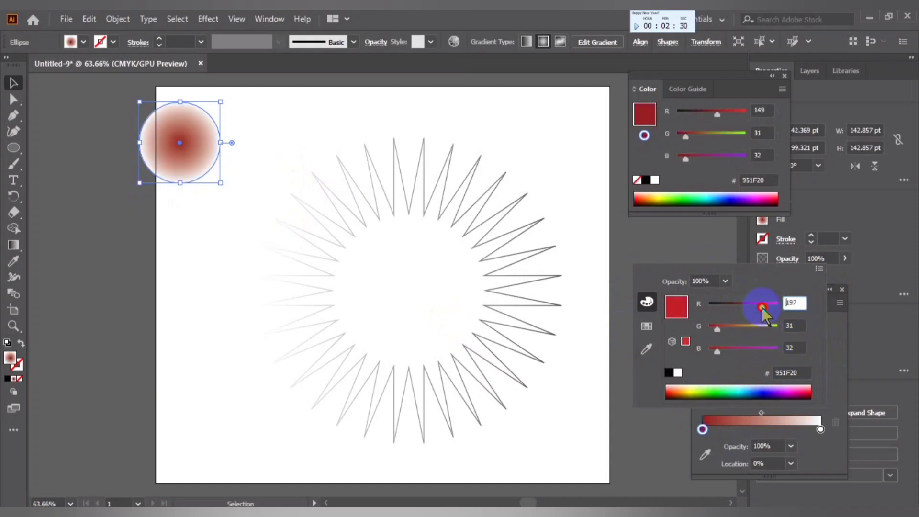
left_click_drag(762, 307, 788, 302)
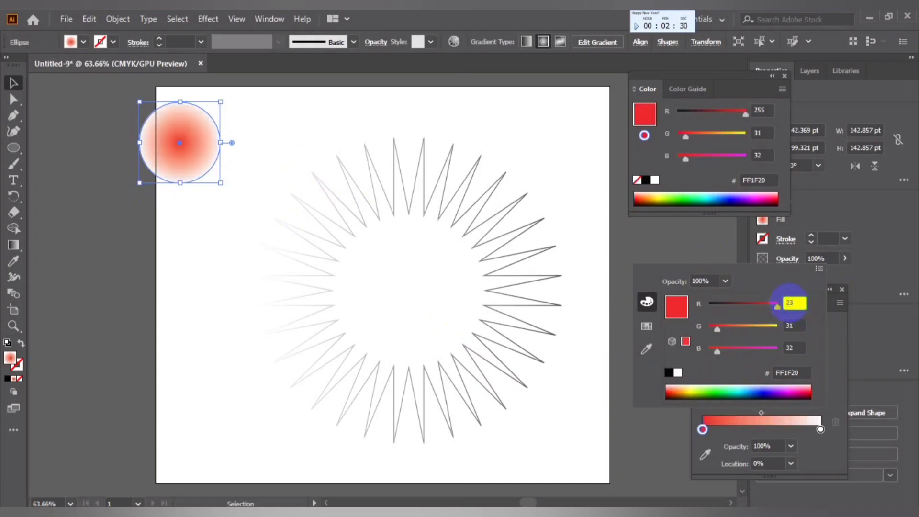
key("Tab")
type("17")
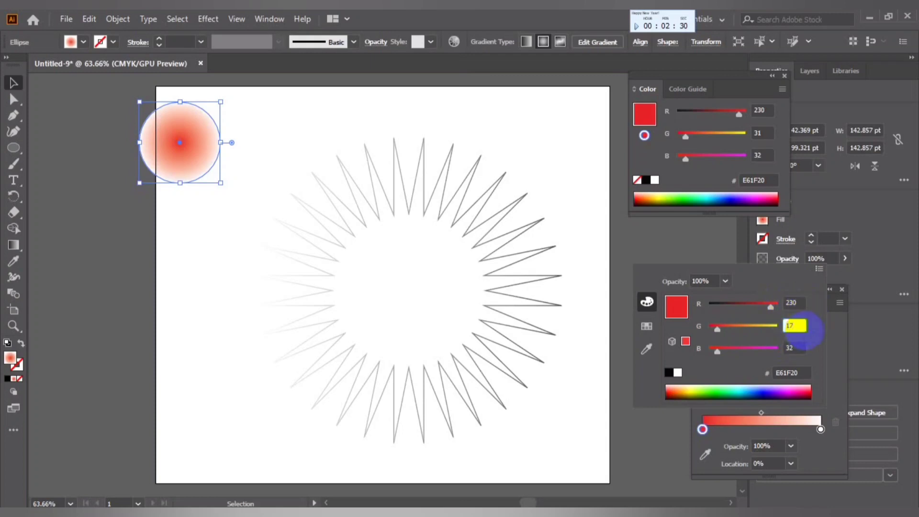
key("Tab")
type("143")
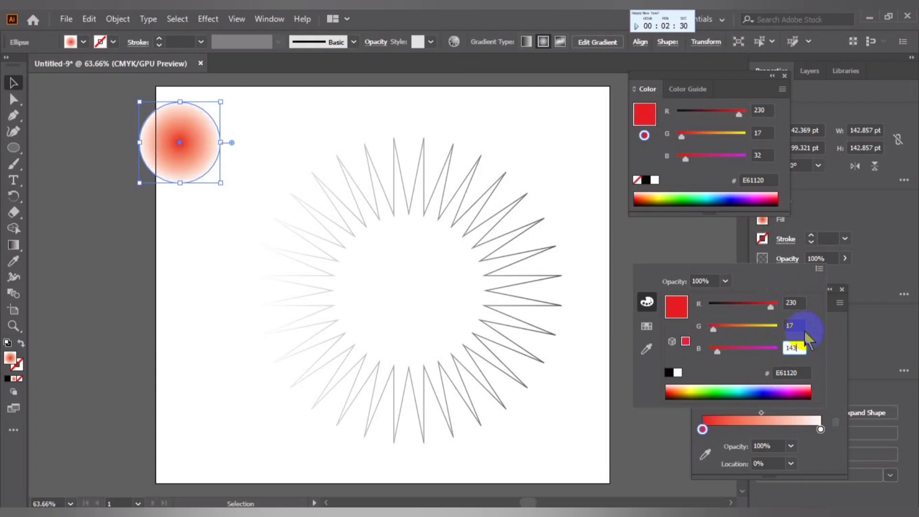
key("Tab")
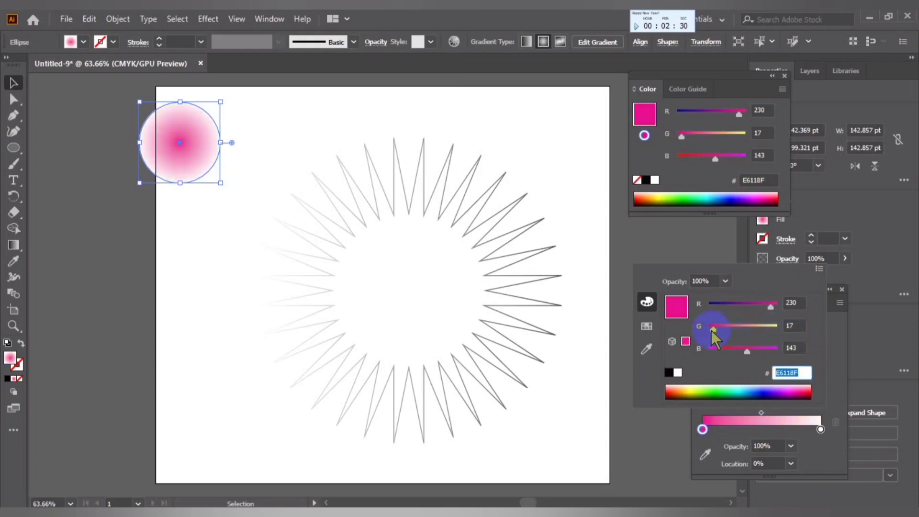
Change the stop's green value to 0, making it 230, 0, 143
left_click_drag(711, 330, 699, 331)
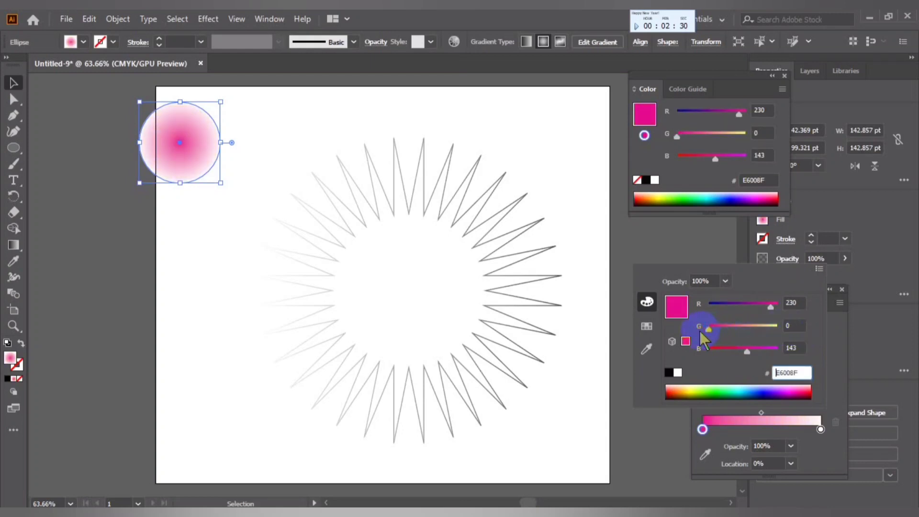
left_click(783, 326)
type("17")
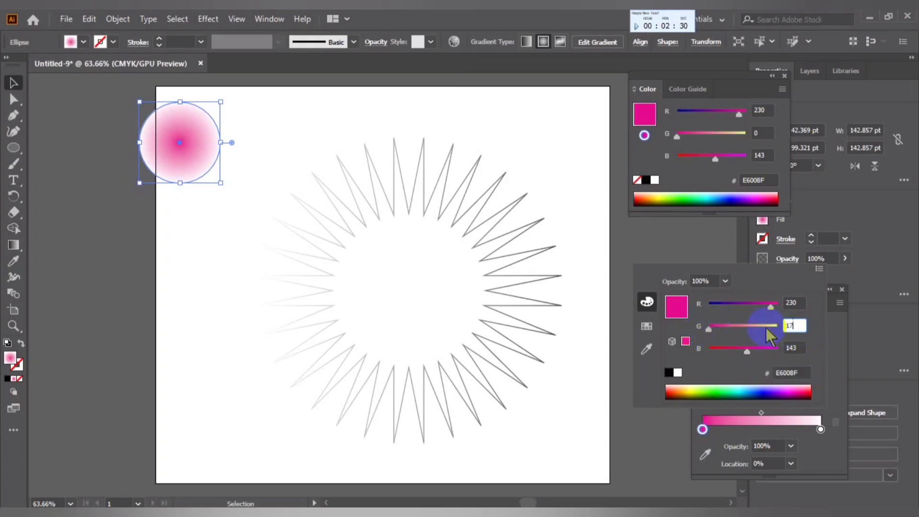
key("Tab")
left_click(791, 326)
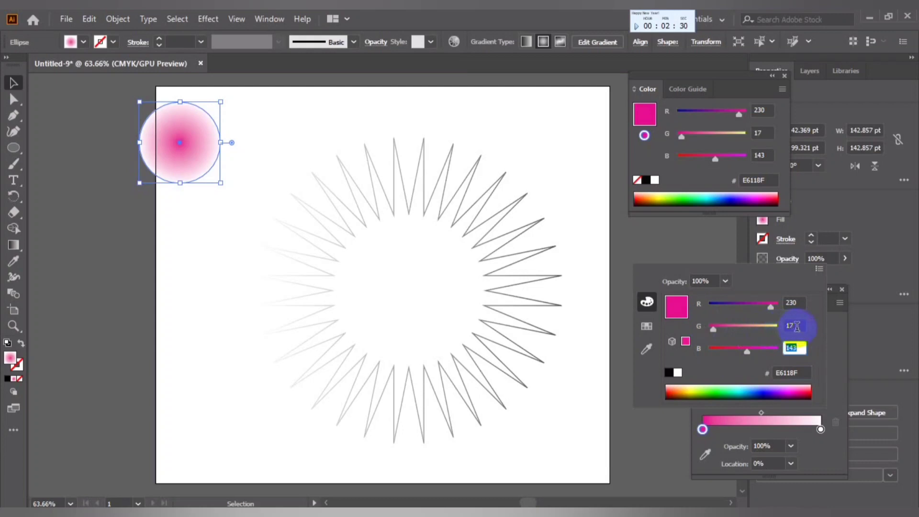
type("0")
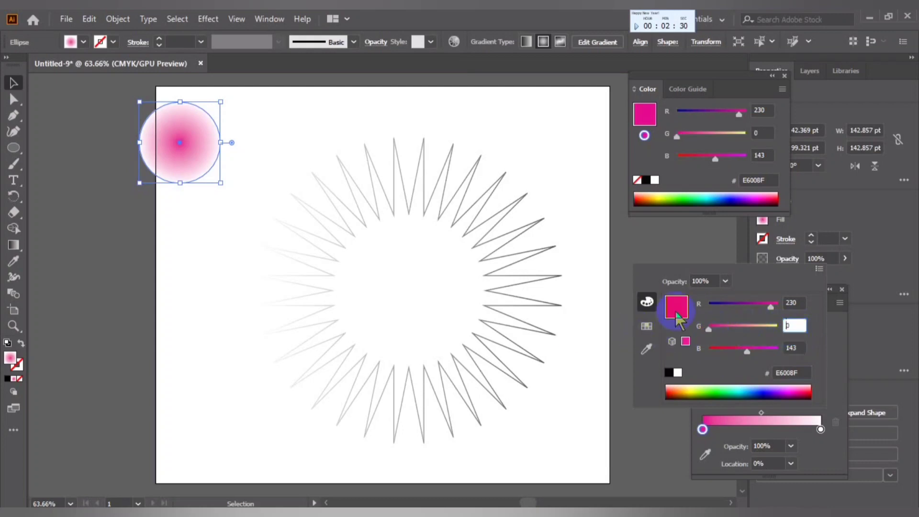
left_click(791, 325)
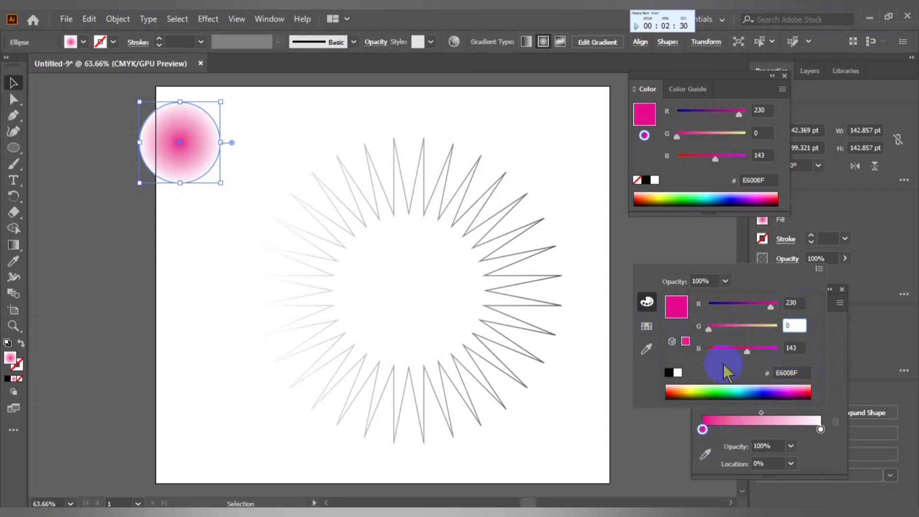
Keep the pink stop positioned at about 75% along the gradient
left_click(702, 428)
mouse_move(702, 428)
left_mouse_down()
mouse_move(791, 430)
mouse_move(702, 429)
left_mouse_up()
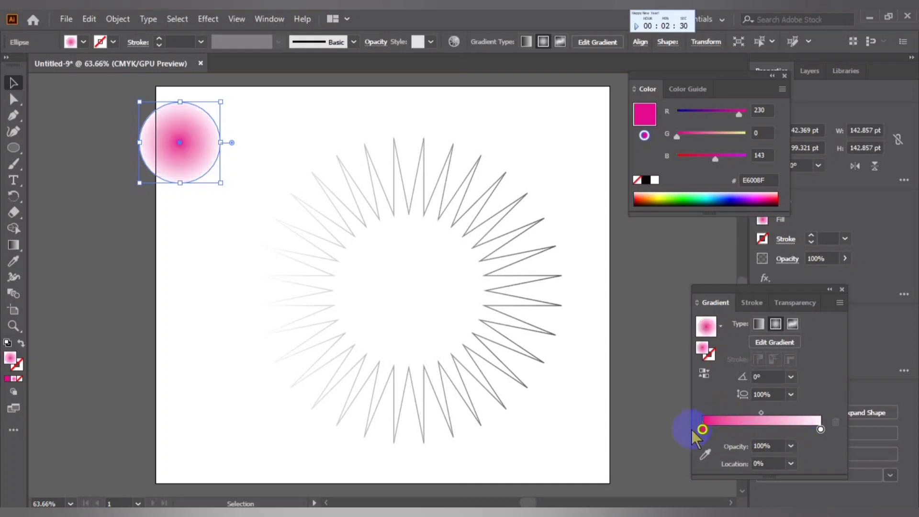
key("ctrl+z")
key("ctrl+z")
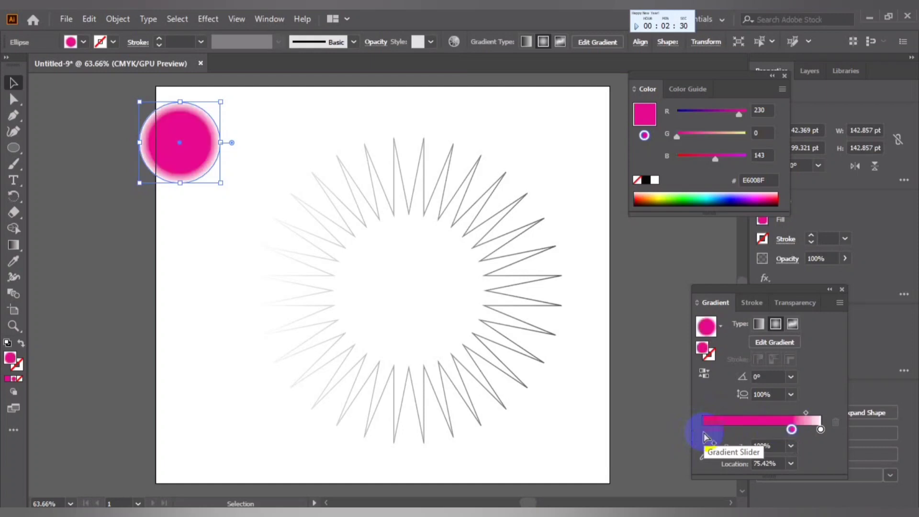
Darken the centre gradient stop to RGB 200, 29, 90
left_click(701, 430)
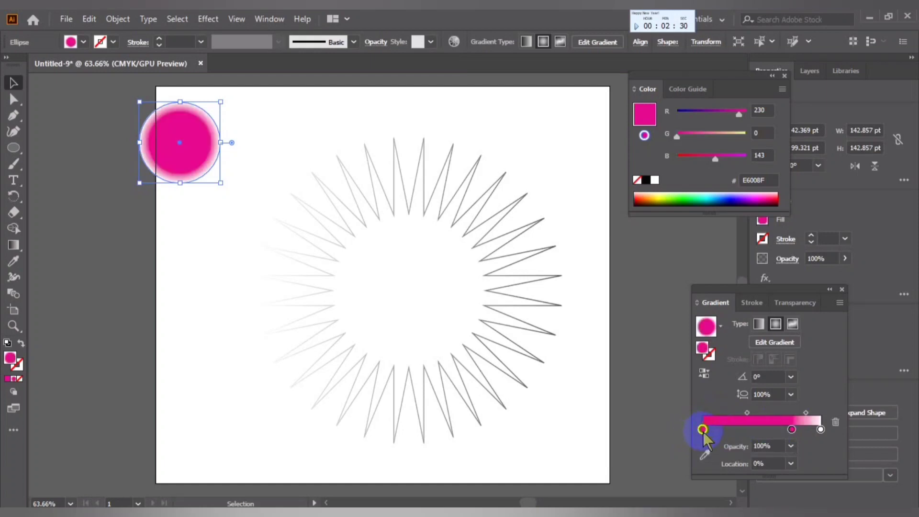
double_click(702, 430)
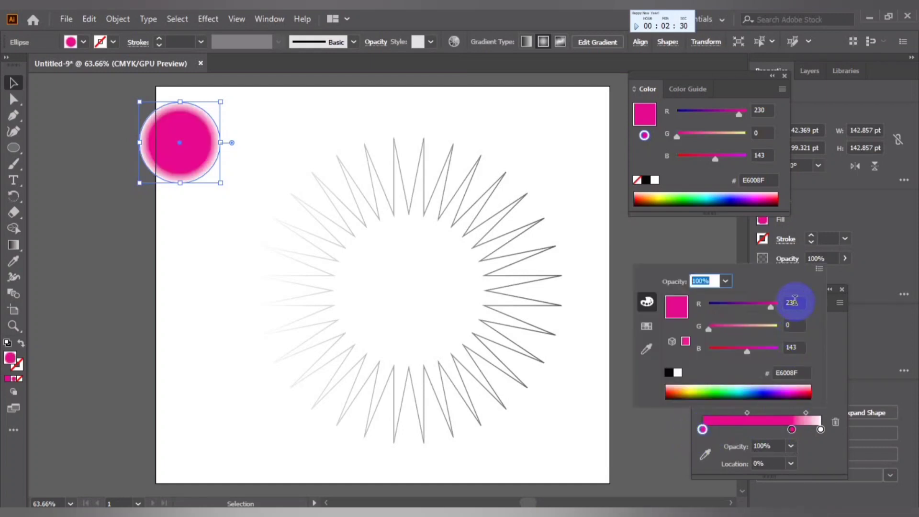
left_click_drag(802, 302, 779, 302)
type("200")
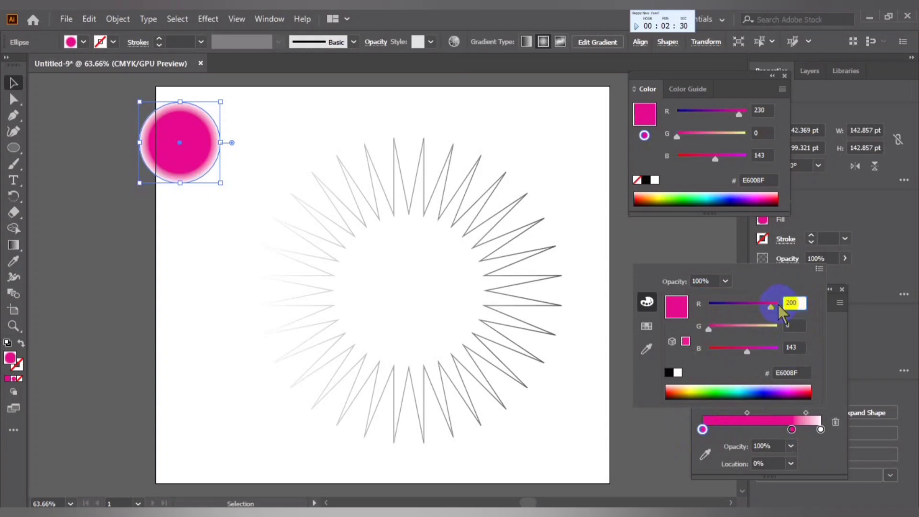
key("Tab")
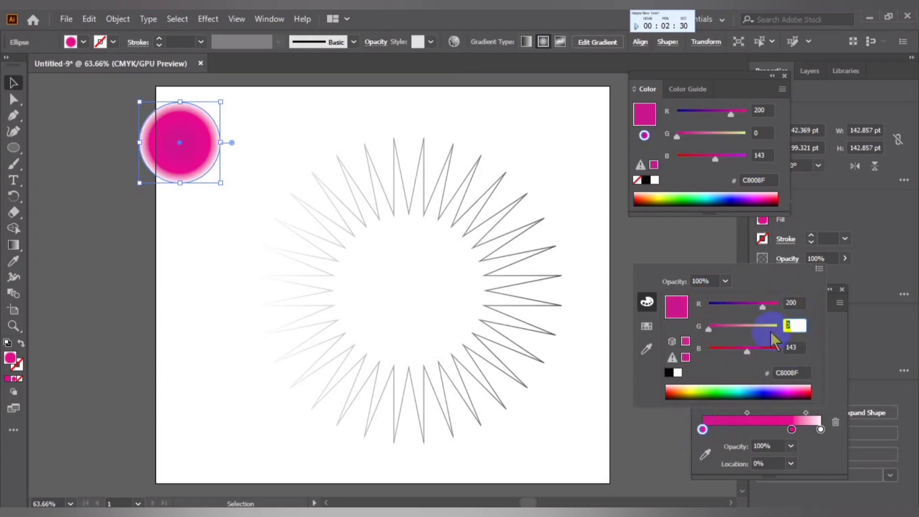
type("29")
key("Tab")
type("90")
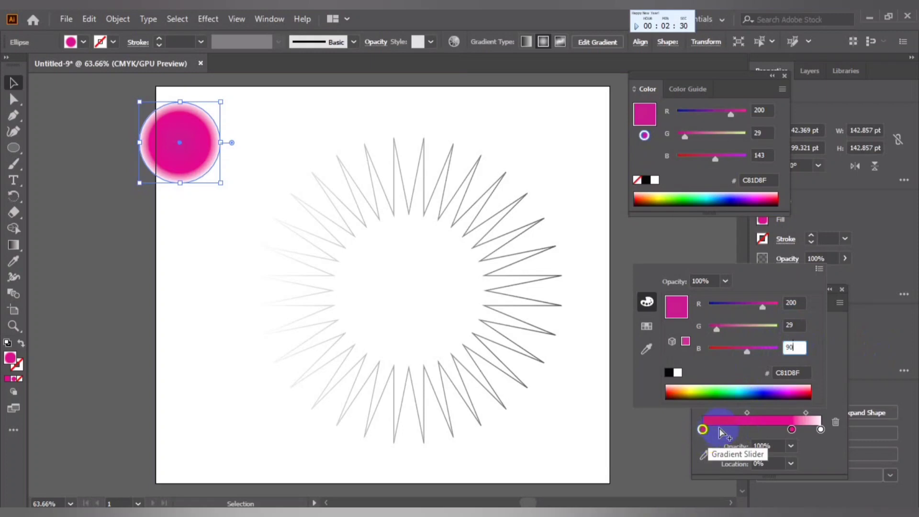
key("Return")
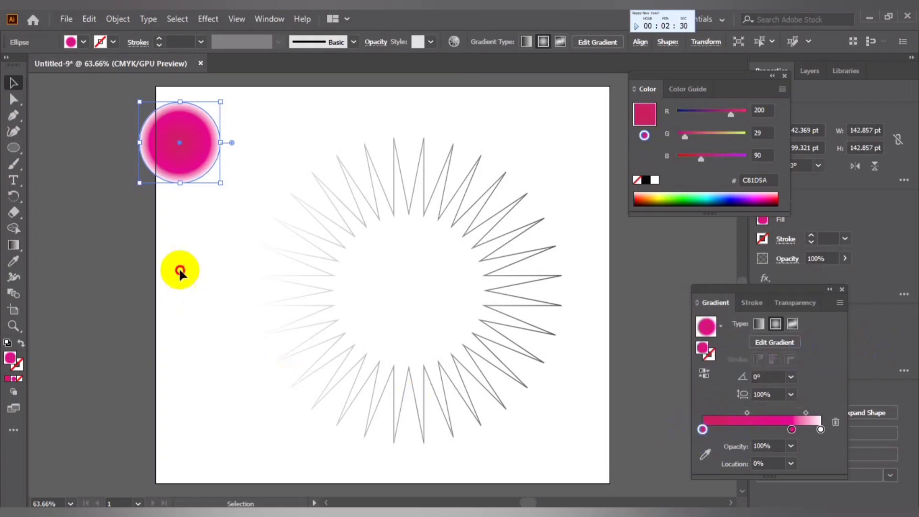
left_click(78, 188)
Remove the starburst's outline and fill it with the circle's deep pink radial gradient
left_click_drag(168, 165, 165, 181)
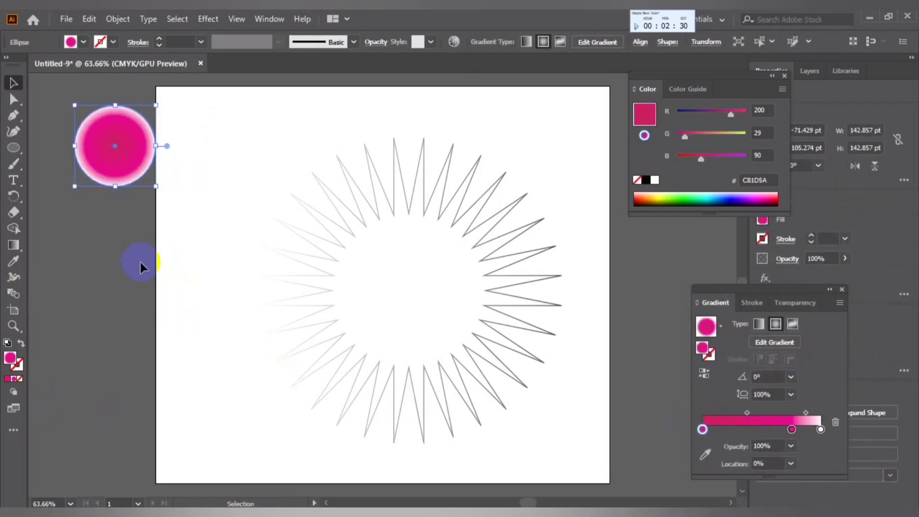
left_click(311, 209)
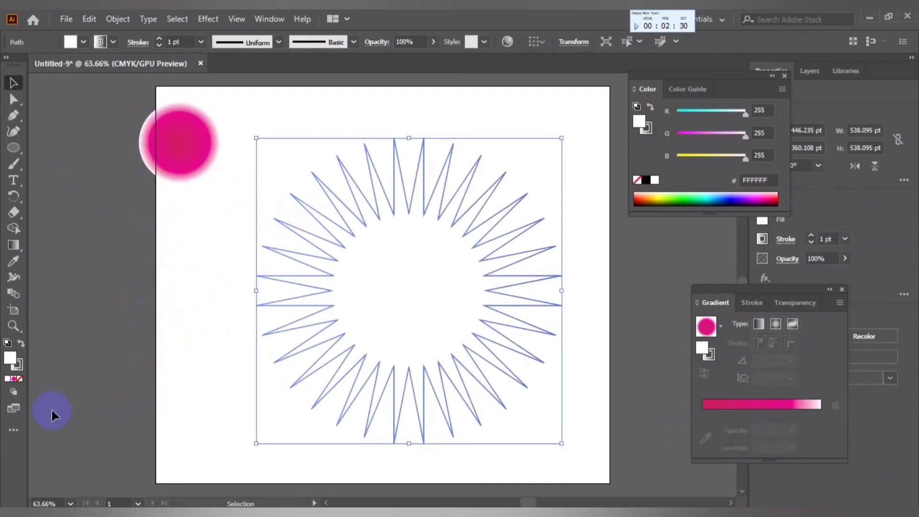
left_click(15, 378)
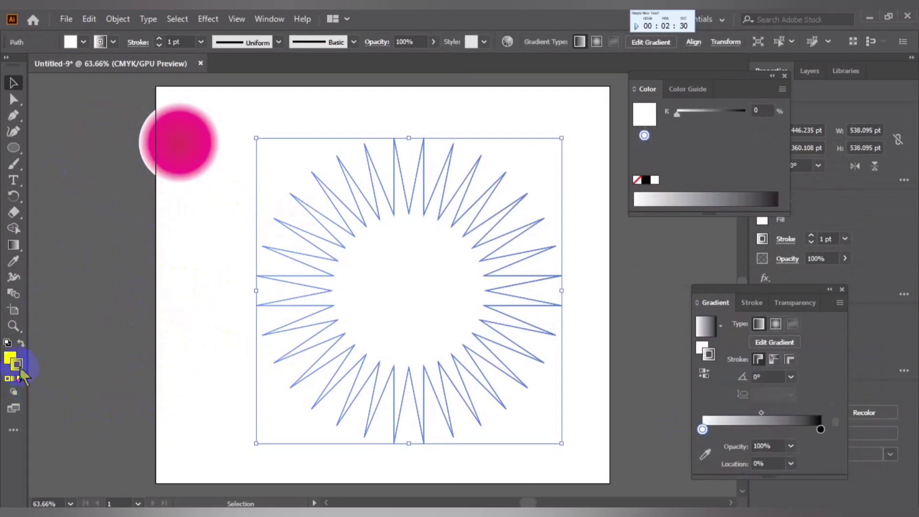
left_click(20, 379)
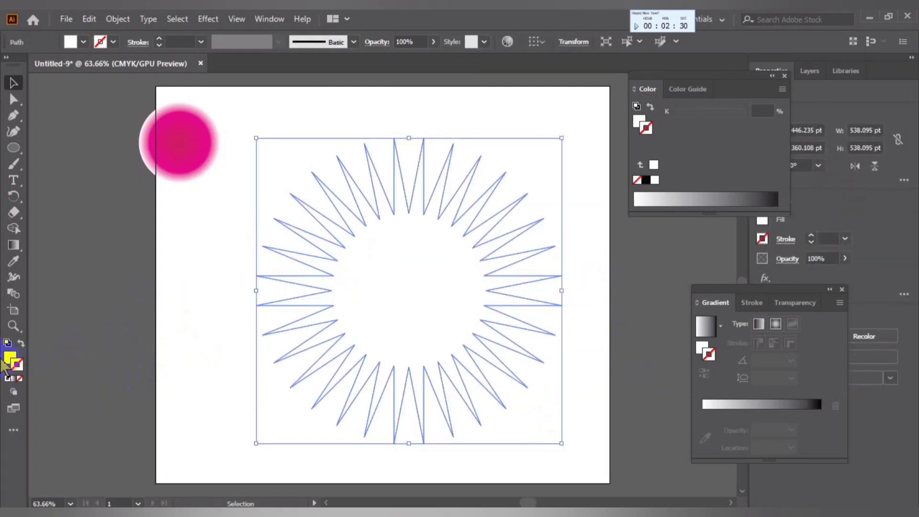
left_click(159, 151)
left_click(289, 263)
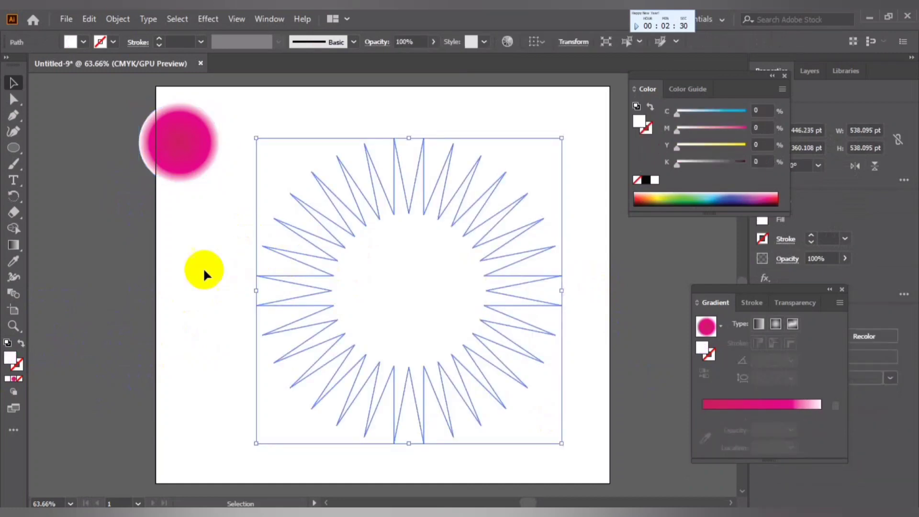
left_click(13, 378)
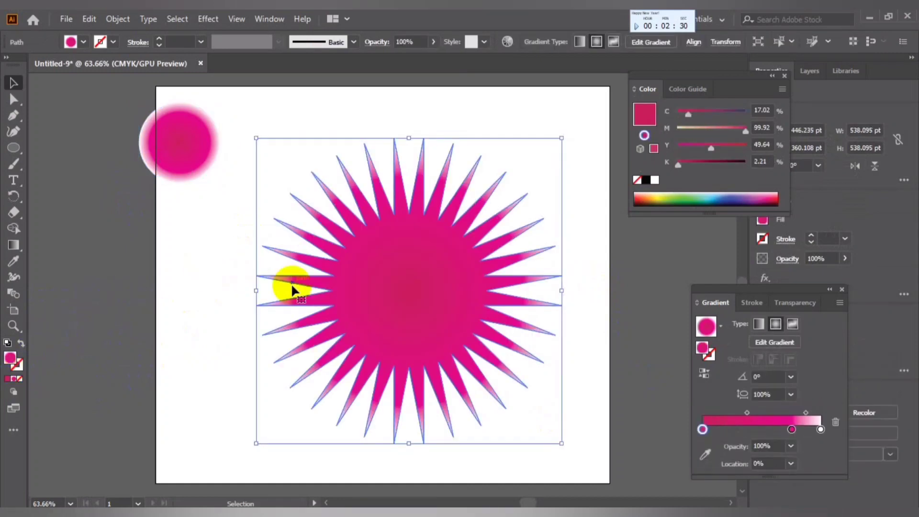
left_click(144, 265)
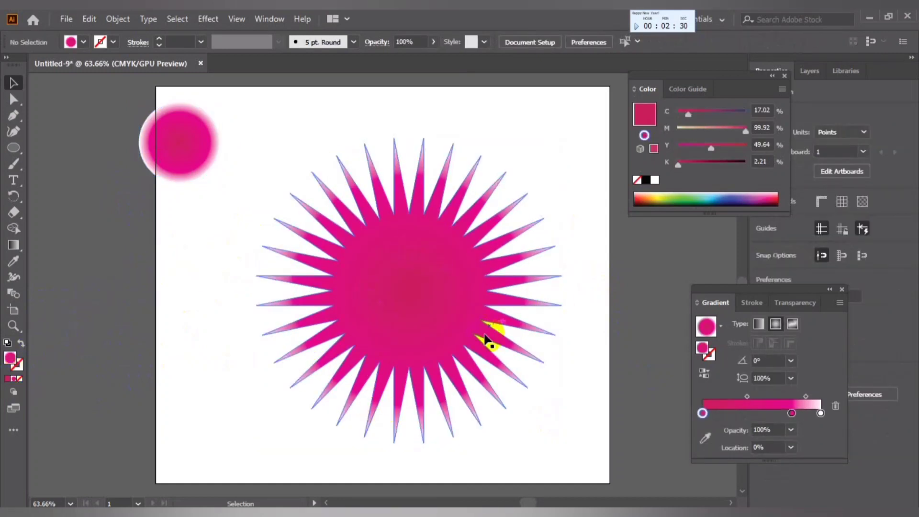
Drag one spike tip inward with Direct Selection, shrinking the star to about 459 pt
left_click(357, 268)
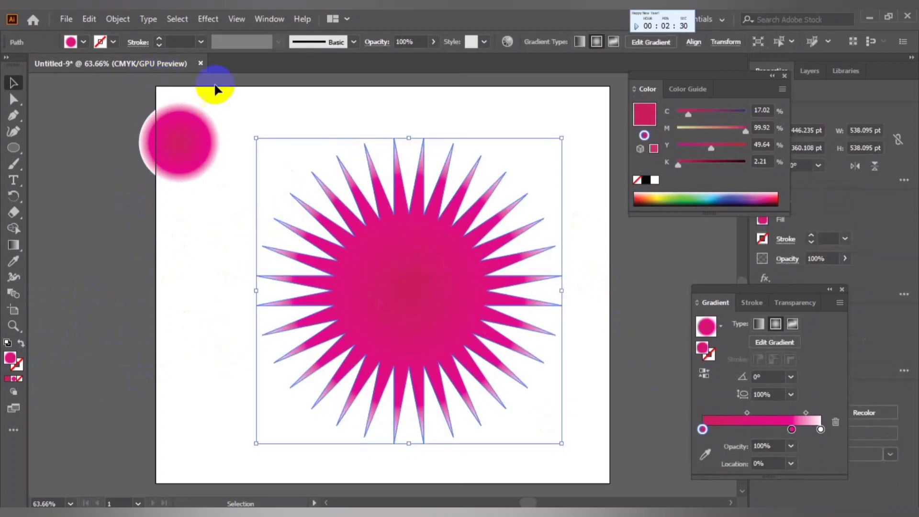
left_click(160, 217)
left_click(369, 240)
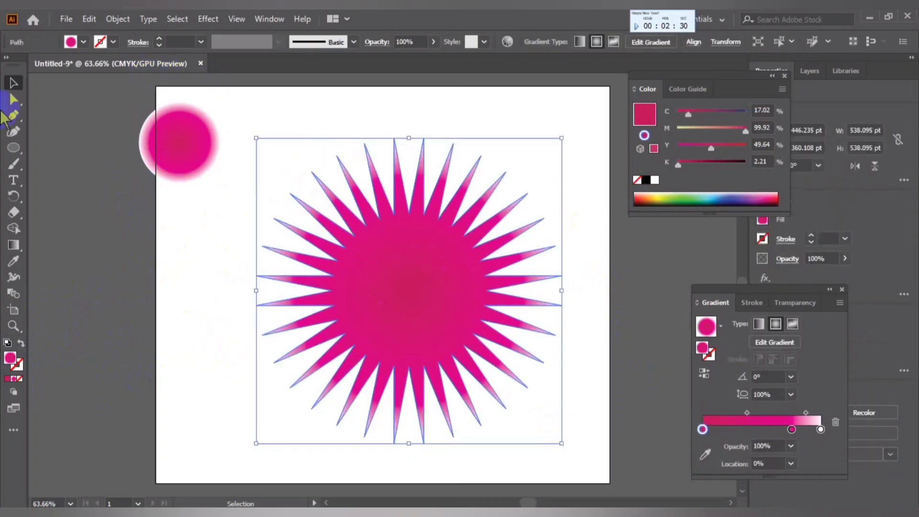
left_click(14, 99)
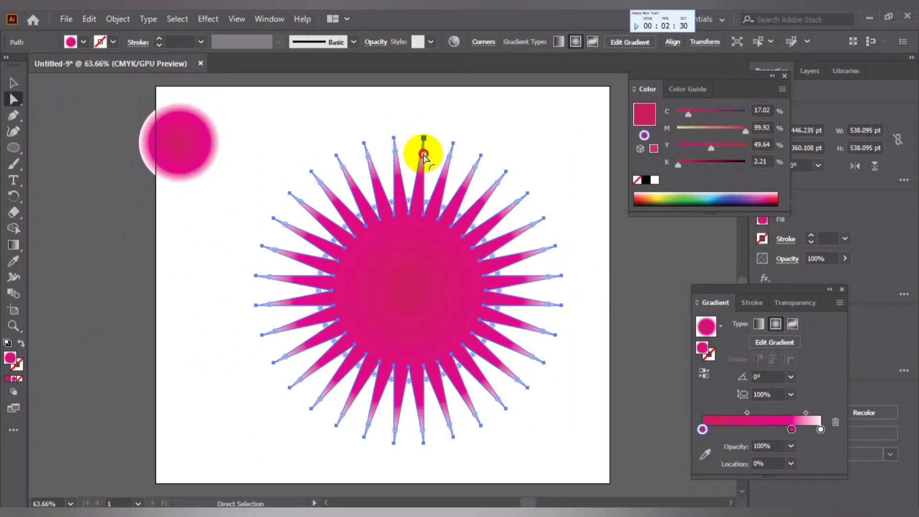
left_click_drag(423, 154, 425, 169)
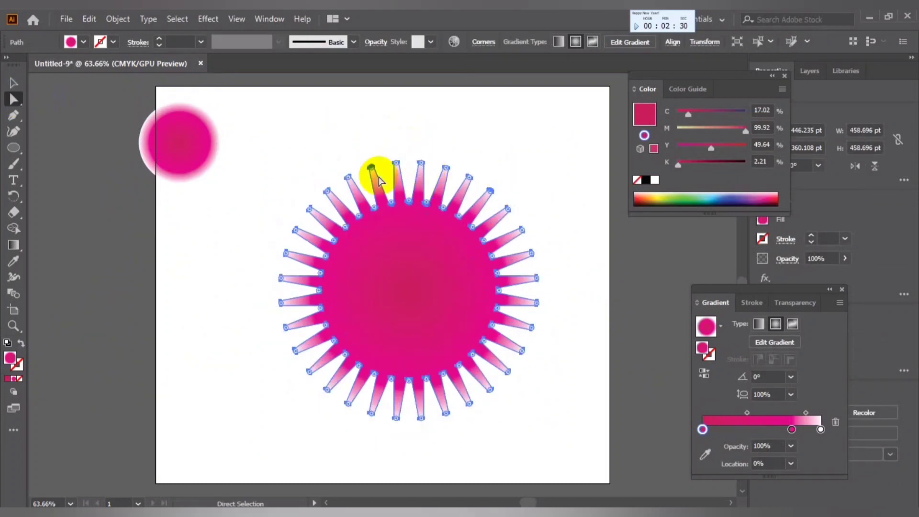
left_click(14, 84)
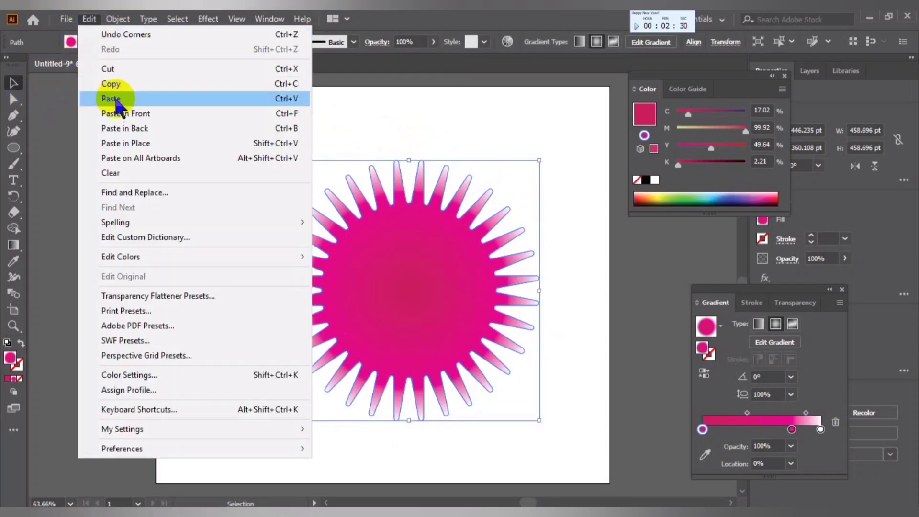
Paste a copy of the star in front and shrink it to about 12 pt at the centre
left_click(159, 88)
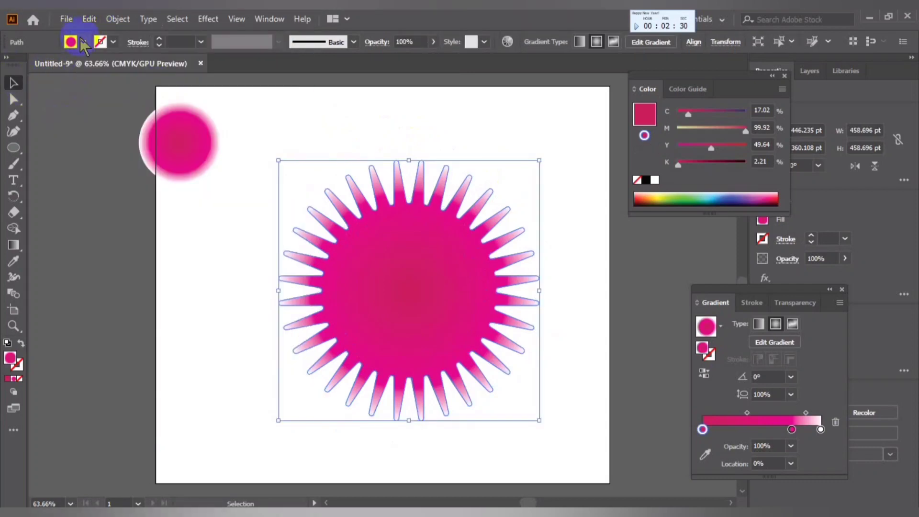
left_click(89, 19)
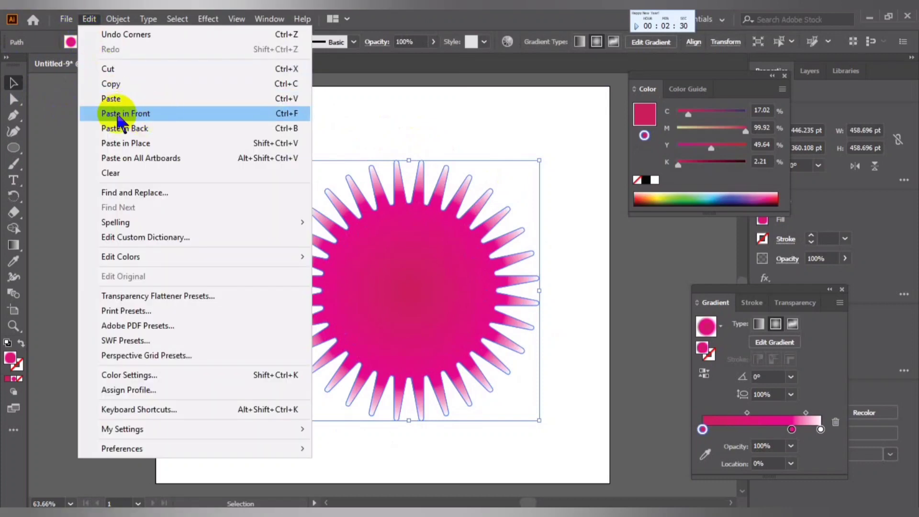
left_click(160, 114)
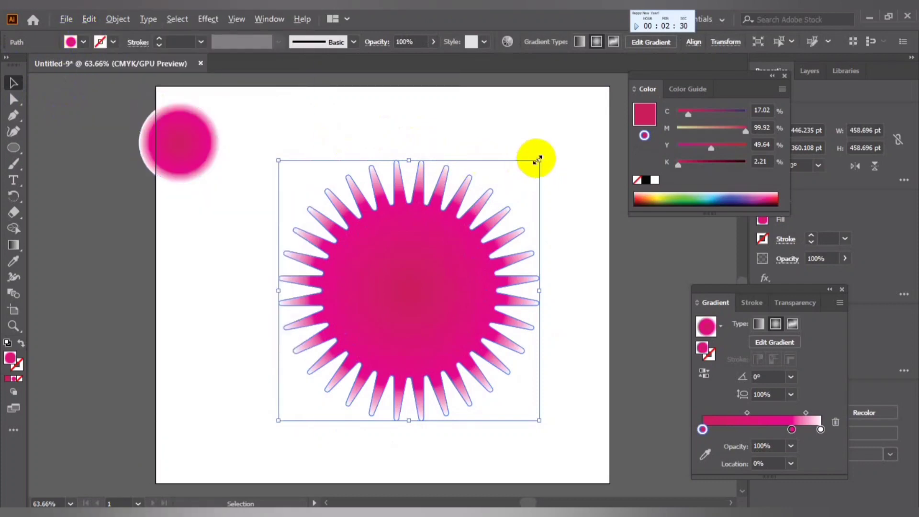
mouse_move(539, 162)
left_mouse_down()
mouse_move(420, 271)
mouse_move(411, 268)
left_mouse_up()
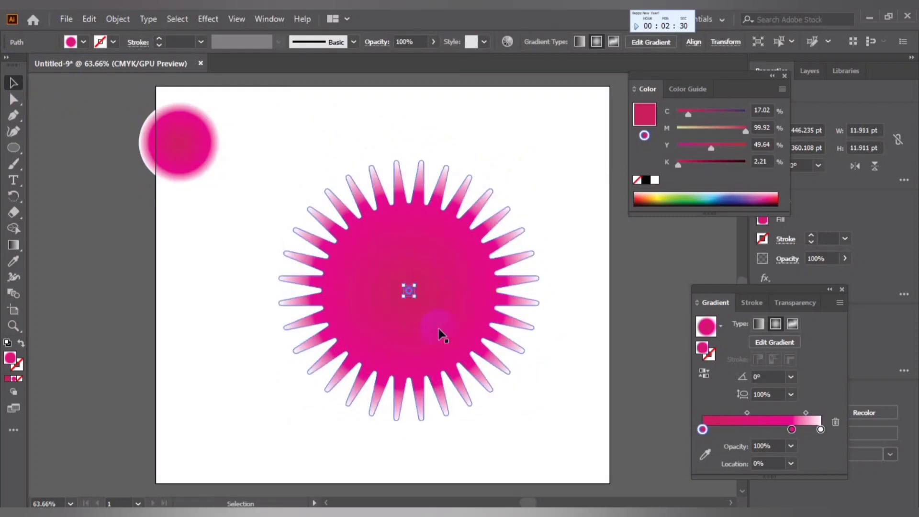
left_click(541, 415)
Marquee-select both the big star and its tiny centre copy
right_click(543, 417)
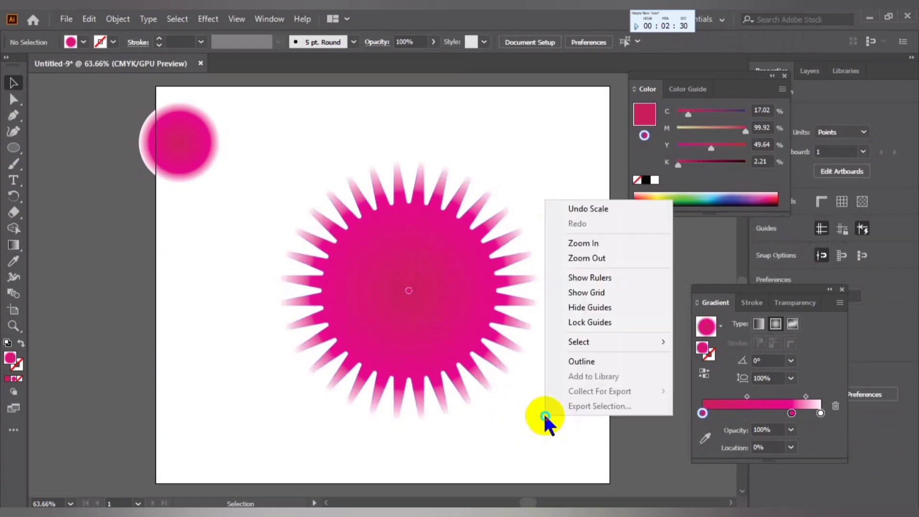
key("Escape")
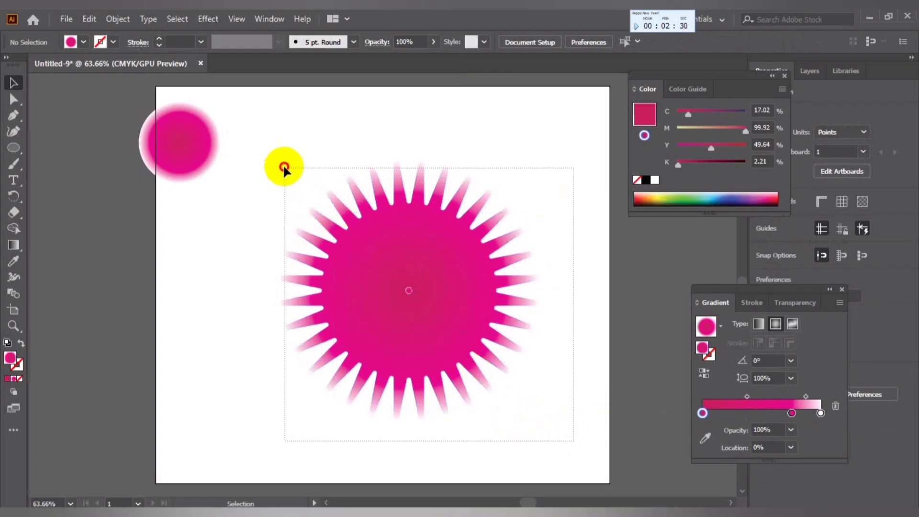
left_click_drag(574, 444, 269, 147)
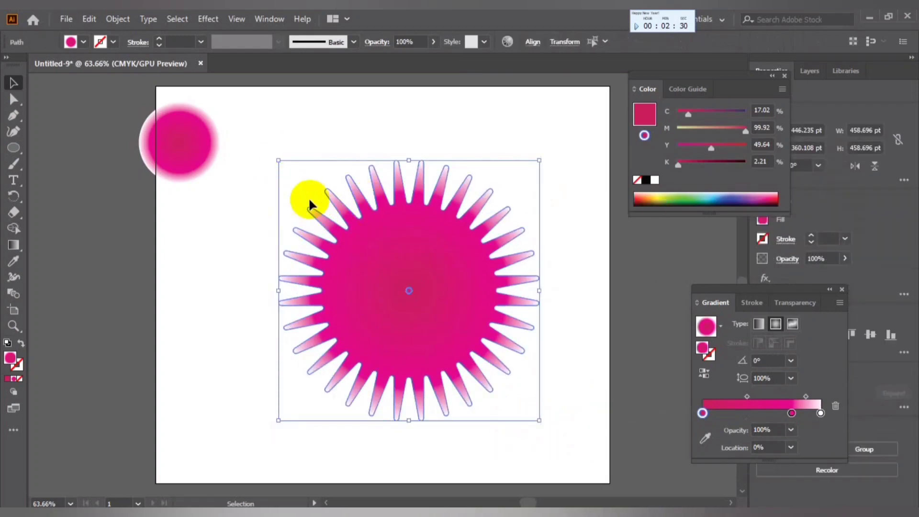
Set Blend Options to Specified Steps with 100 steps
left_click(117, 19)
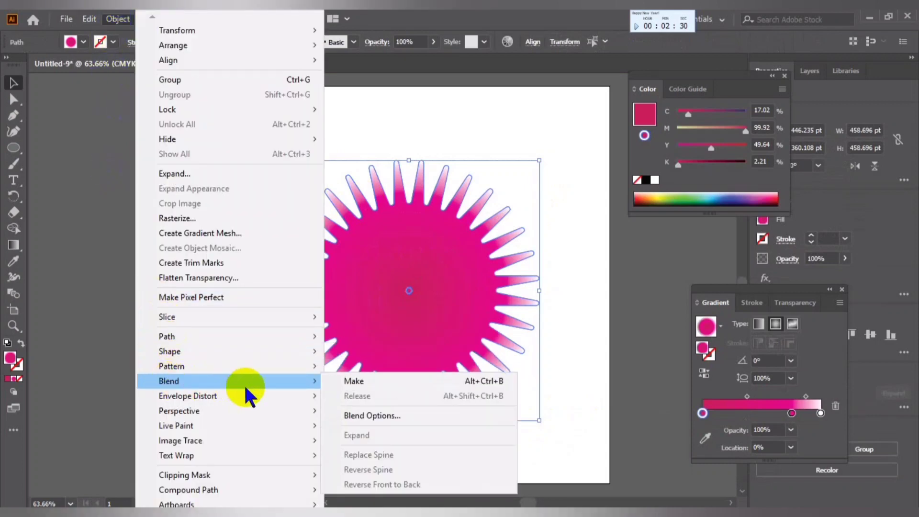
mouse_move(168, 380)
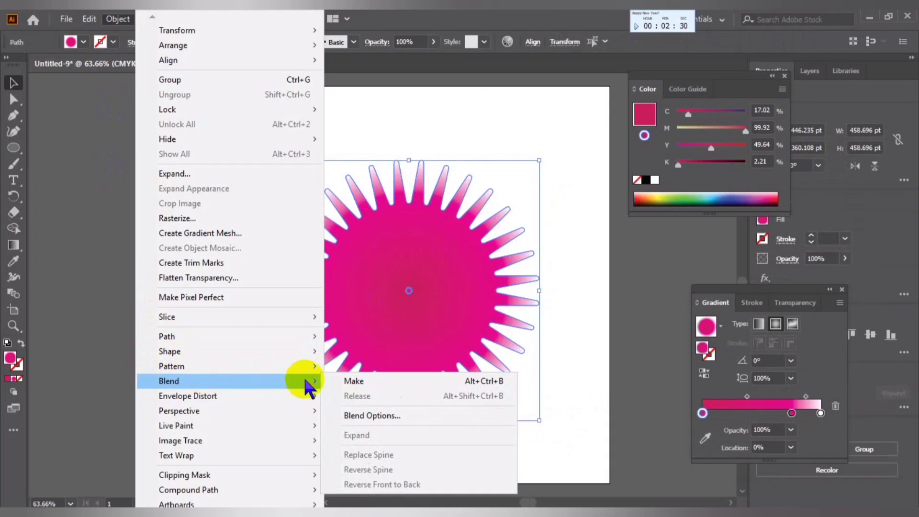
left_click(377, 417)
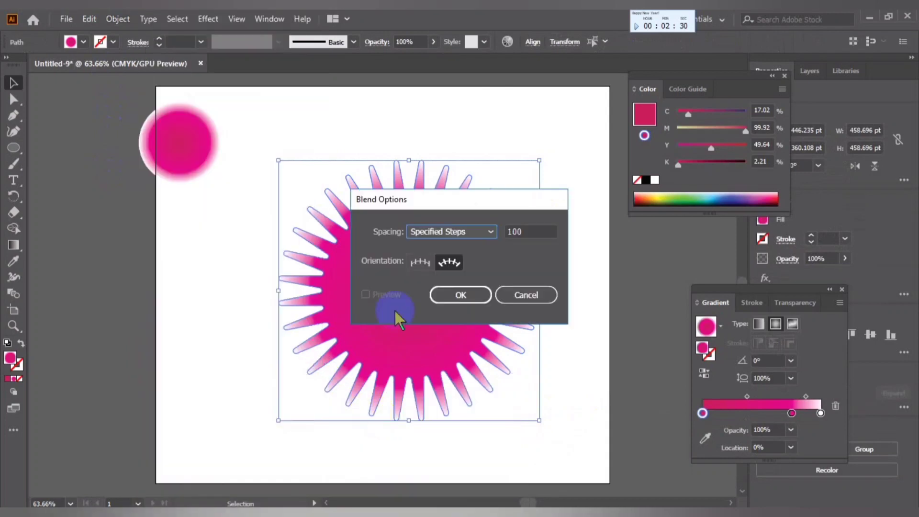
left_click(490, 233)
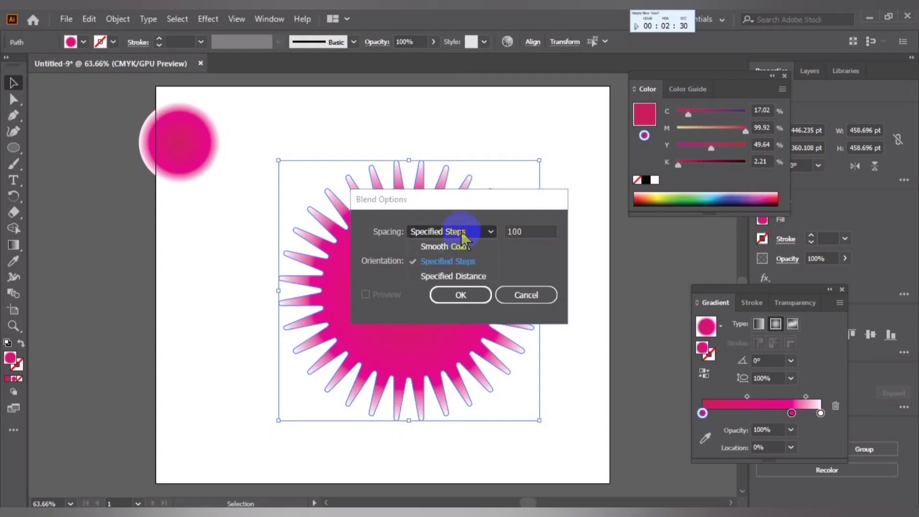
left_click(440, 262)
left_click(460, 294)
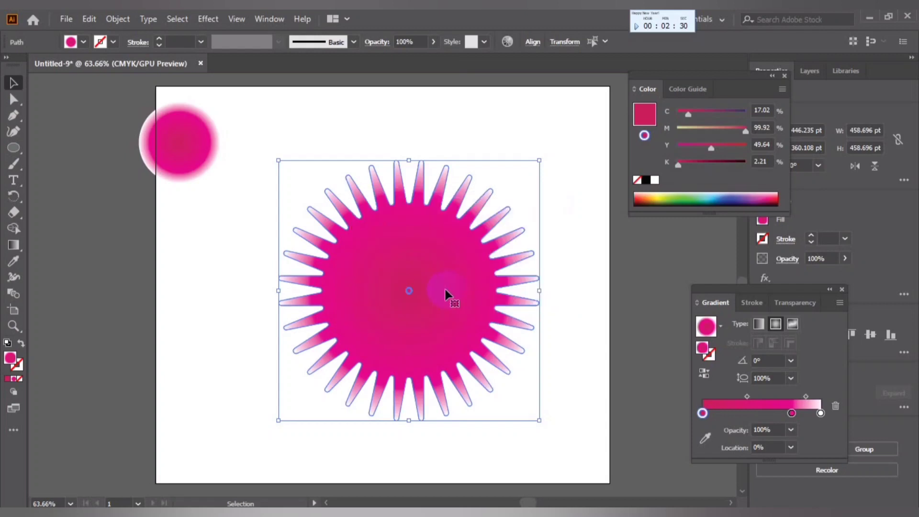
Make the blend between the big star and its tiny copy
left_click(114, 18)
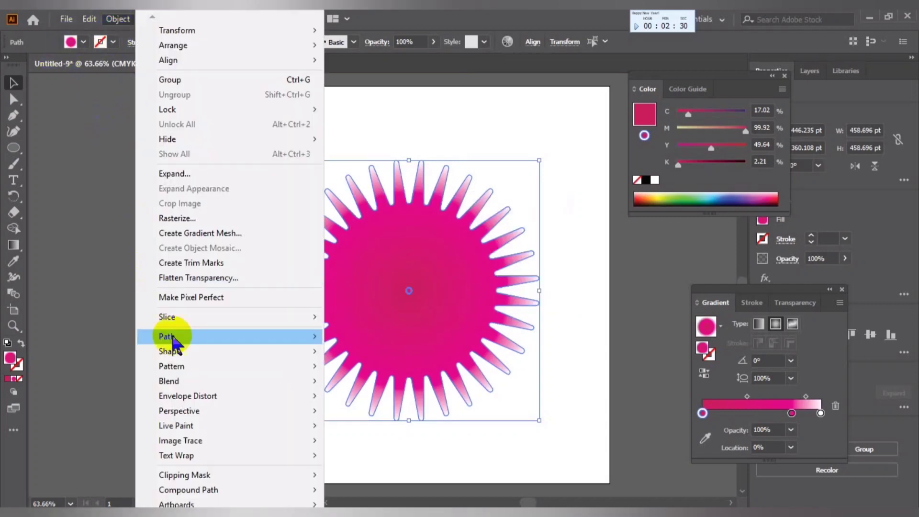
mouse_move(168, 380)
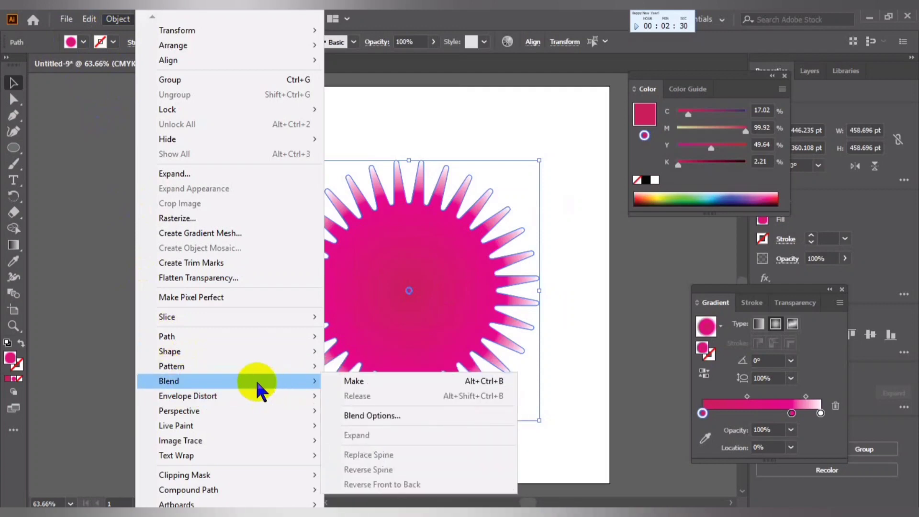
left_click(378, 381)
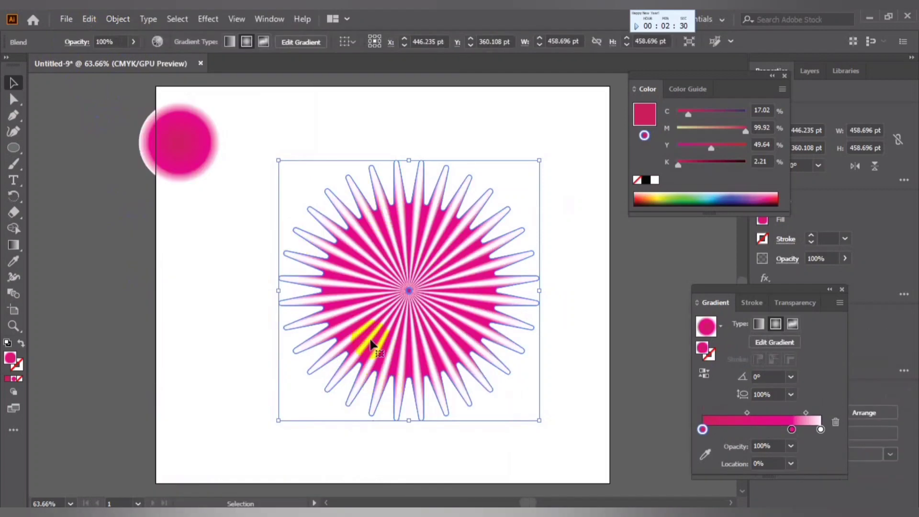
left_click(186, 311)
left_click(421, 306)
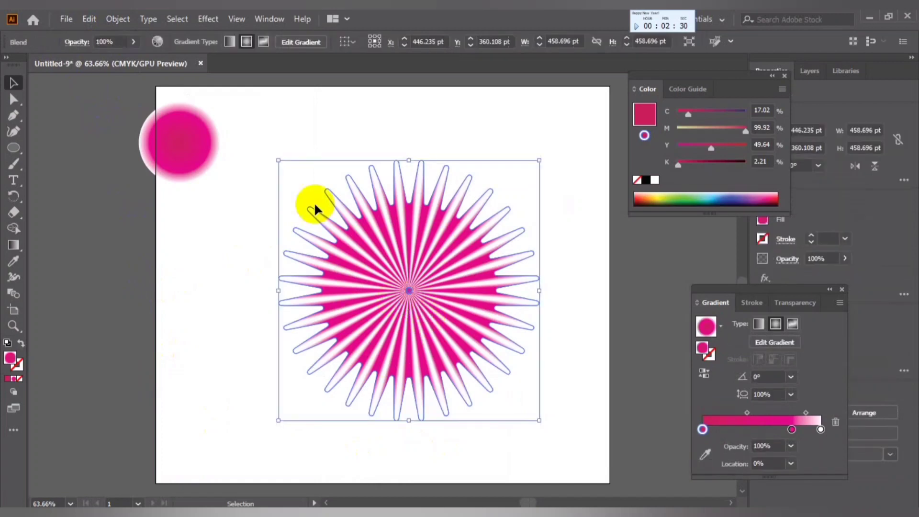
Apply a Pucker & Bloat effect of -17% to the blended starburst
left_click(208, 19)
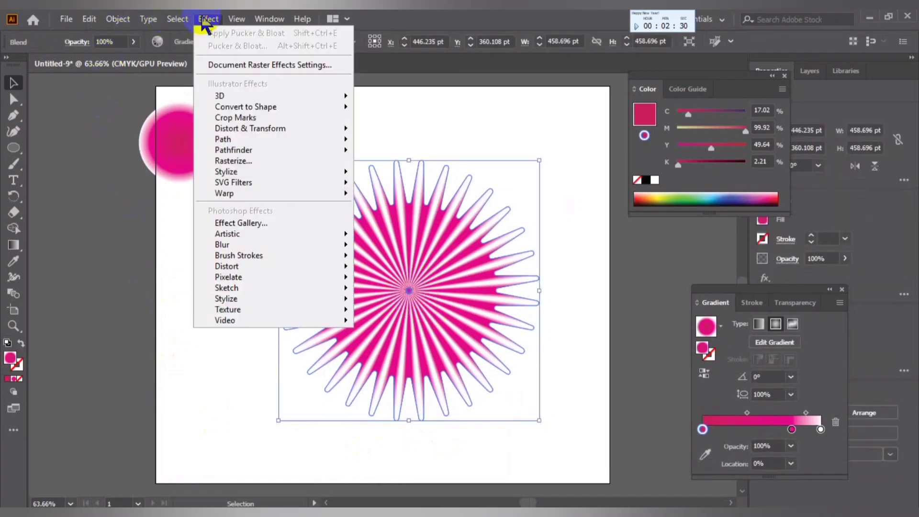
mouse_move(250, 128)
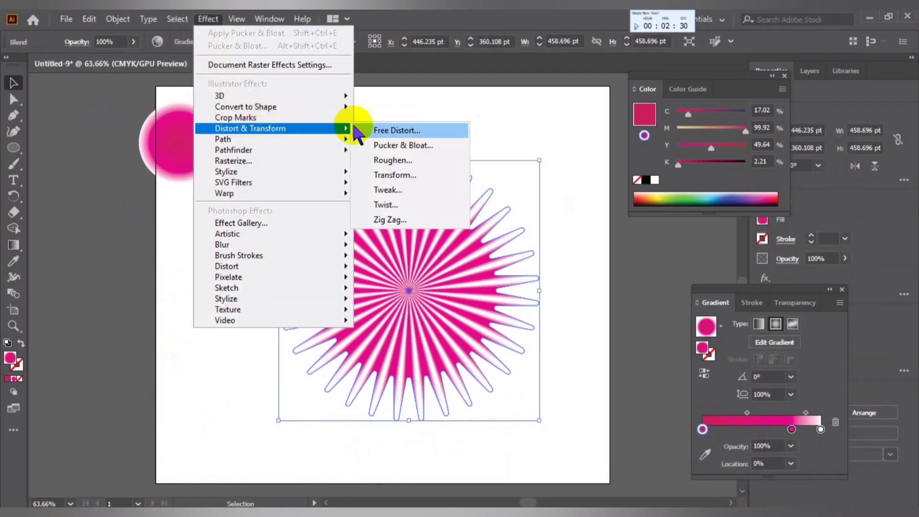
left_click(411, 146)
type("-17")
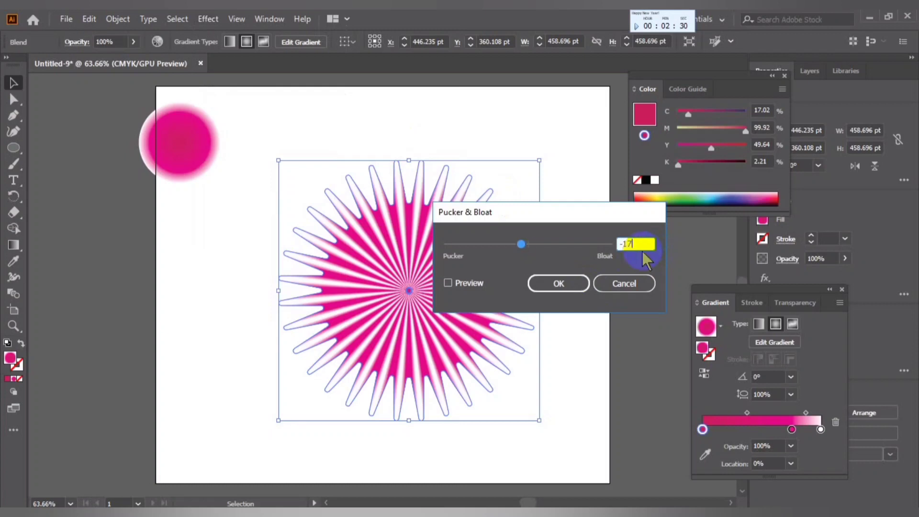
left_click(561, 284)
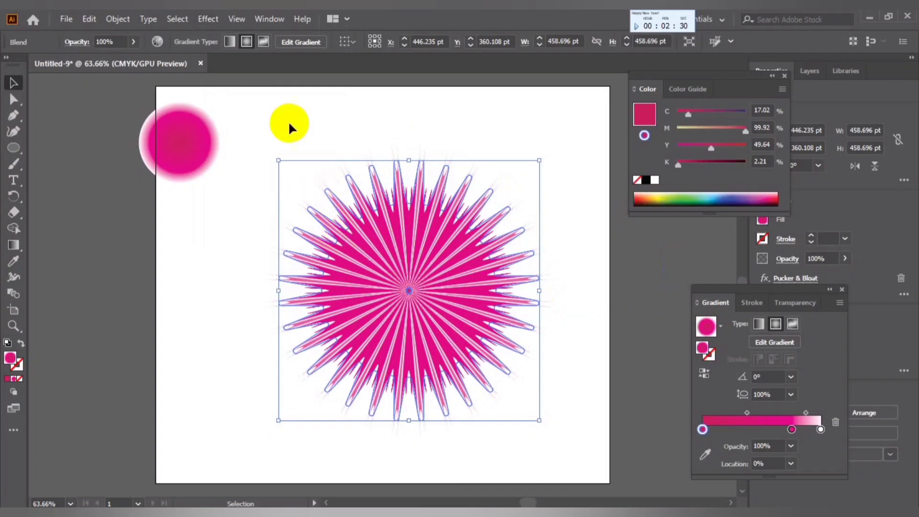
Apply a Roughen effect to the blend with Detail 0, Smooth points and Size 17%
left_click(205, 19)
mouse_move(250, 128)
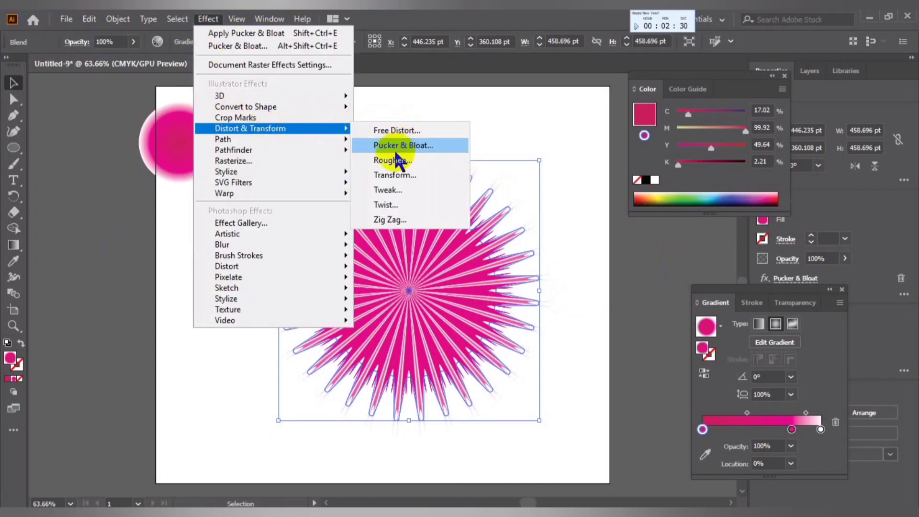
left_click(392, 160)
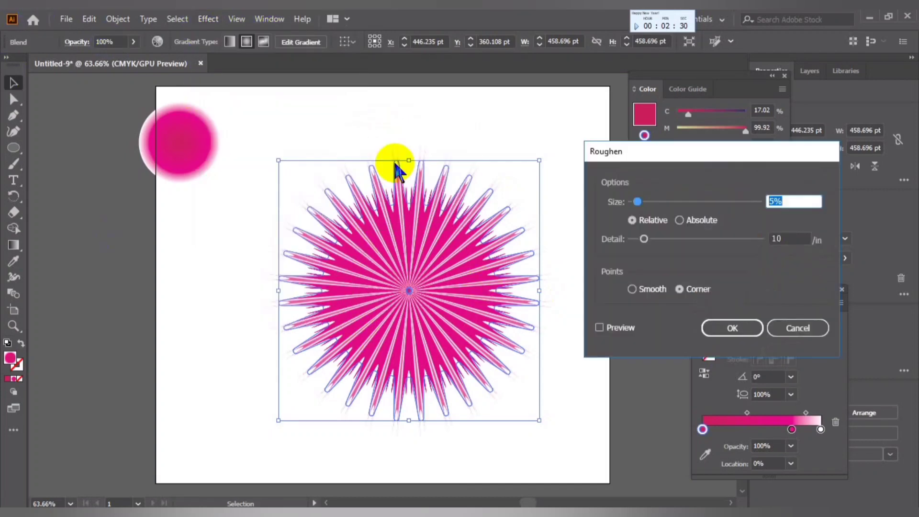
left_click(644, 239)
left_click_drag(639, 239, 617, 242)
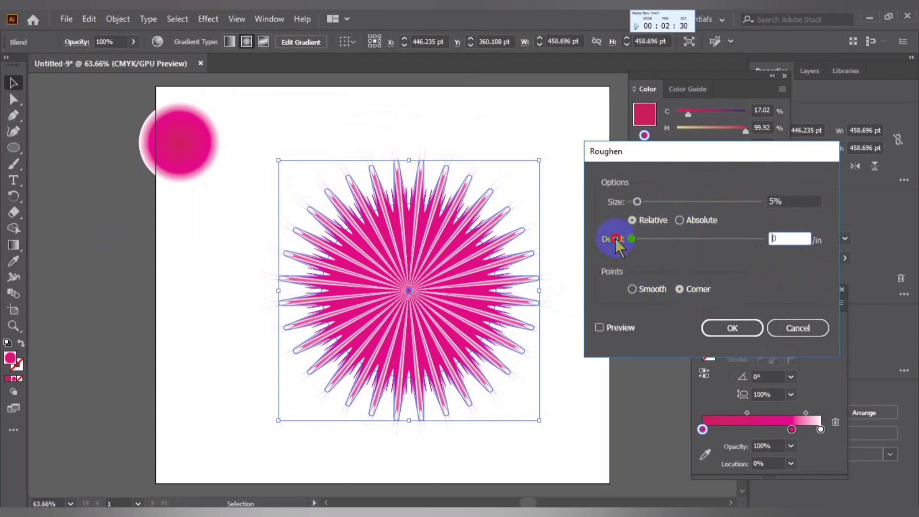
left_click(642, 201)
left_click(608, 328)
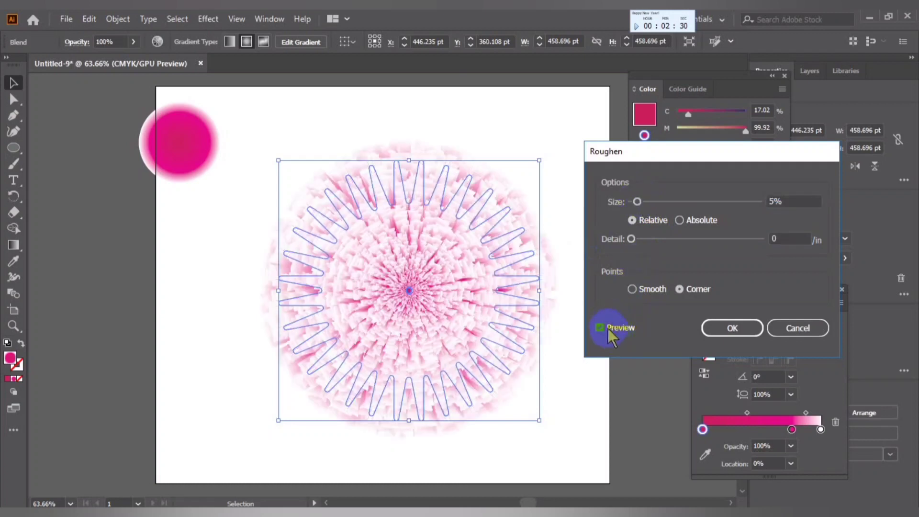
left_click(633, 289)
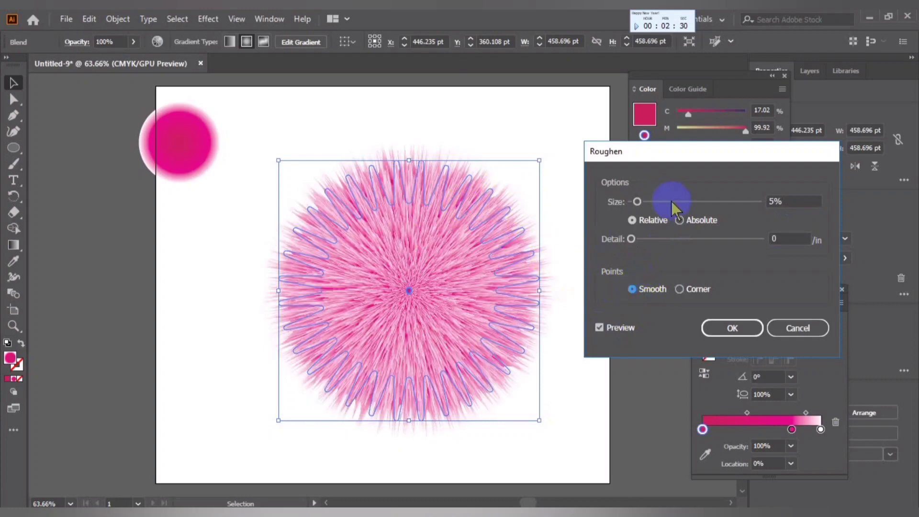
left_click(646, 201)
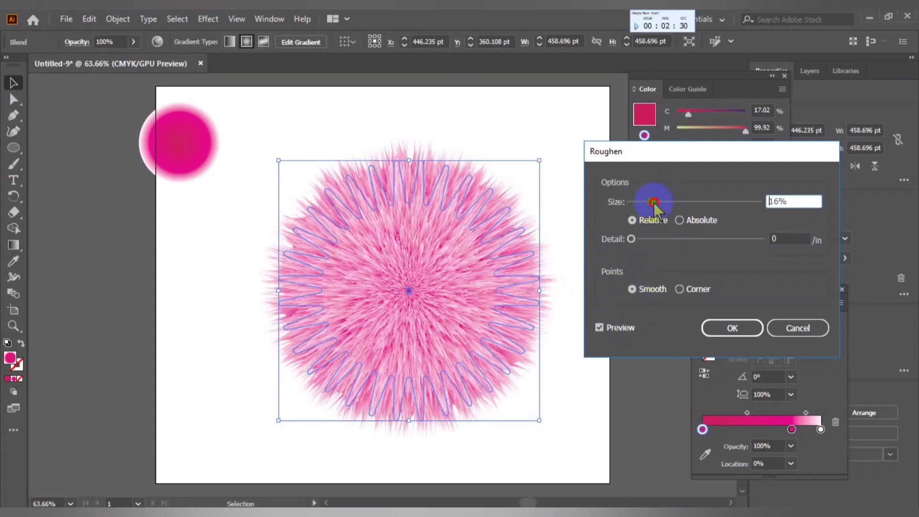
left_click_drag(654, 202, 655, 204)
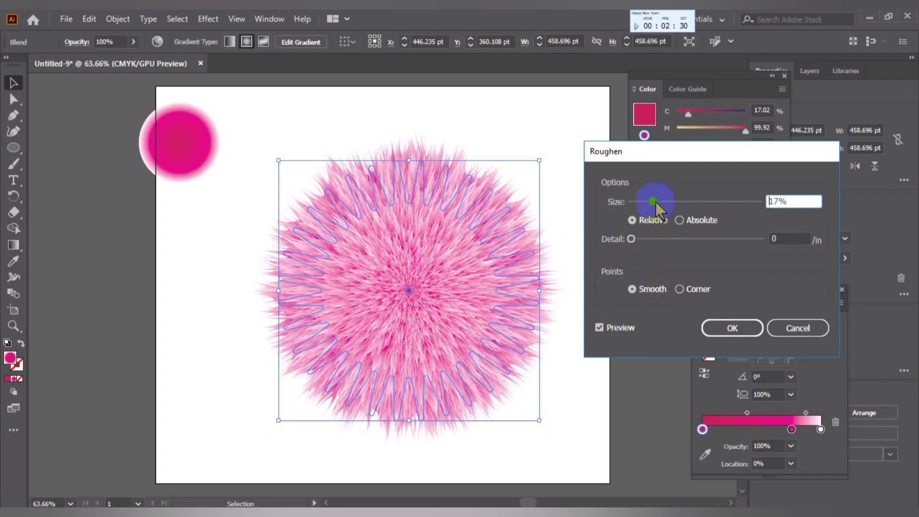
left_click(731, 328)
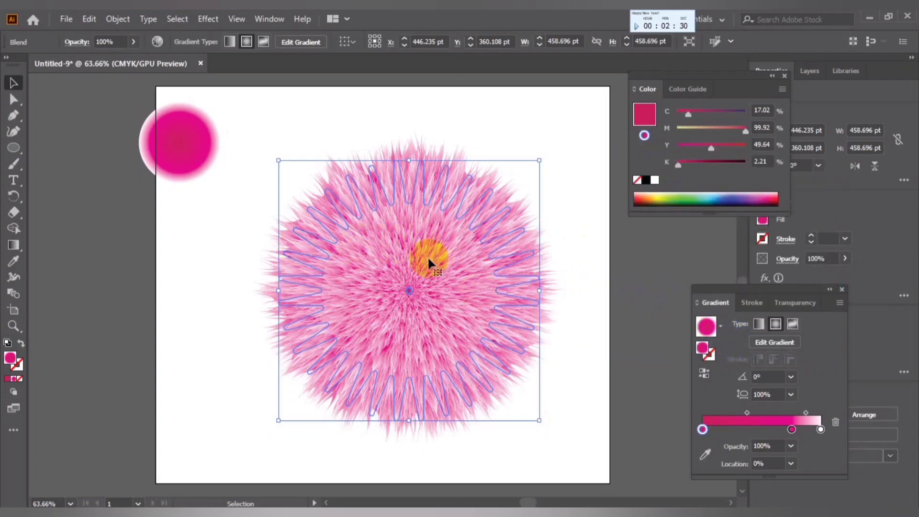
Reposition the fuzzy pink ball down and to the left
left_click(478, 455)
mouse_move(426, 345)
left_mouse_down()
mouse_move(408, 388)
mouse_move(409, 362)
mouse_move(404, 369)
left_mouse_up()
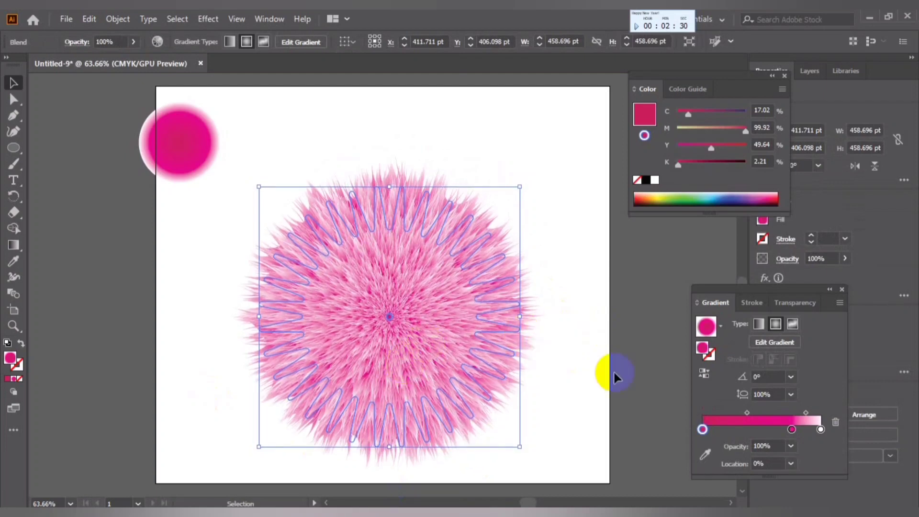
left_click_drag(613, 373, 388, 320)
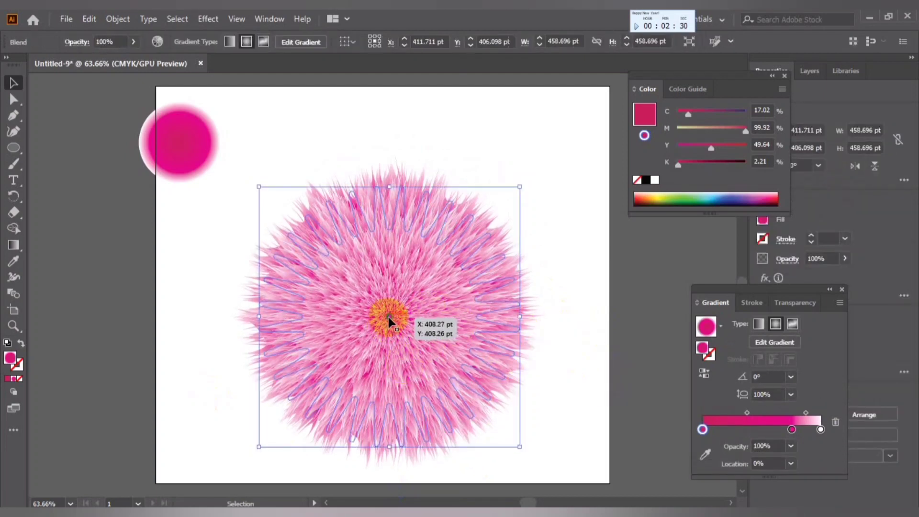
In isolation mode, drag the blend's centre circle to the top, then exit isolation
right_click(388, 319)
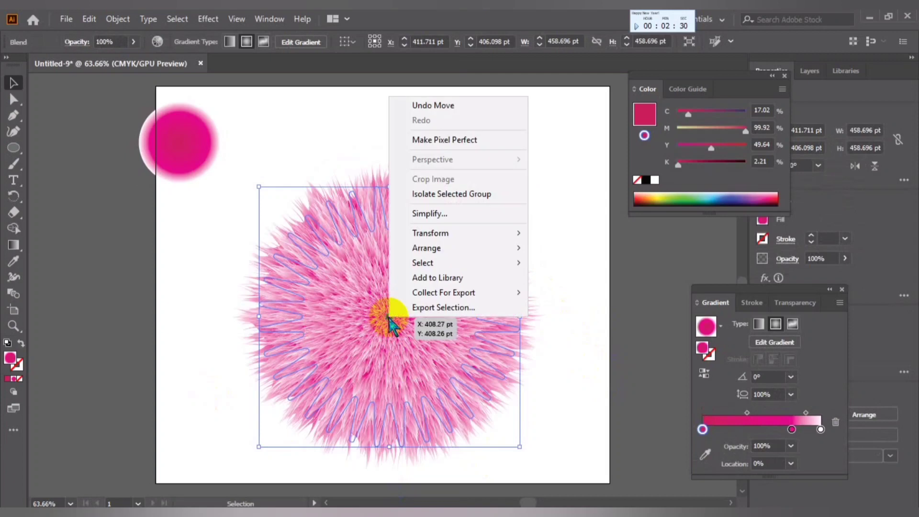
left_click(431, 193)
left_click_drag(387, 312, 410, 109)
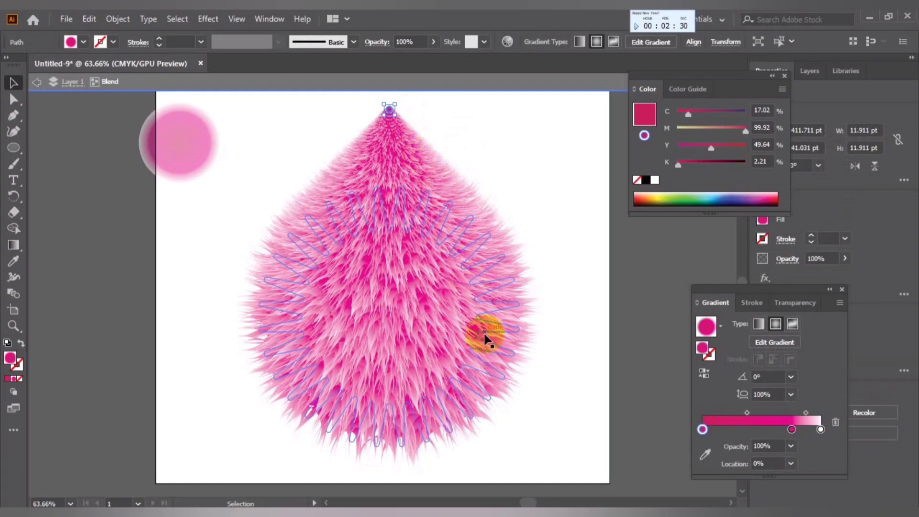
left_click(203, 362)
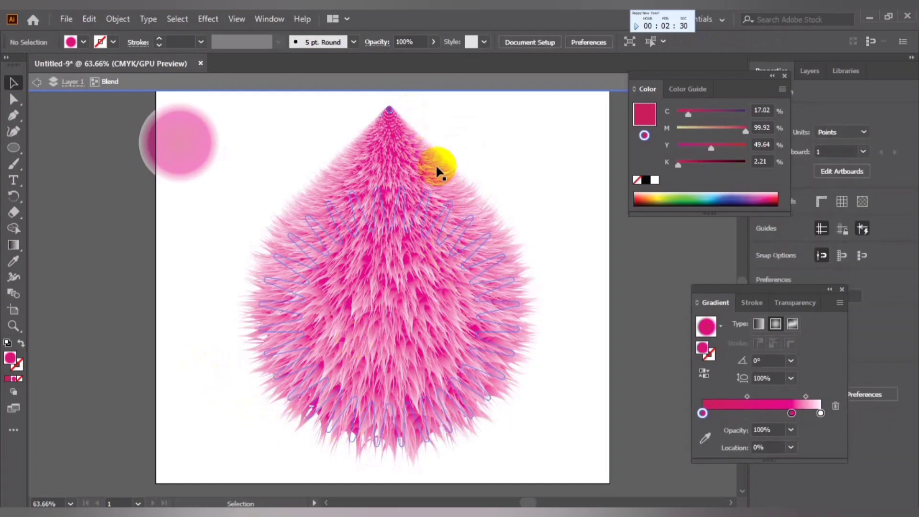
left_click(430, 89)
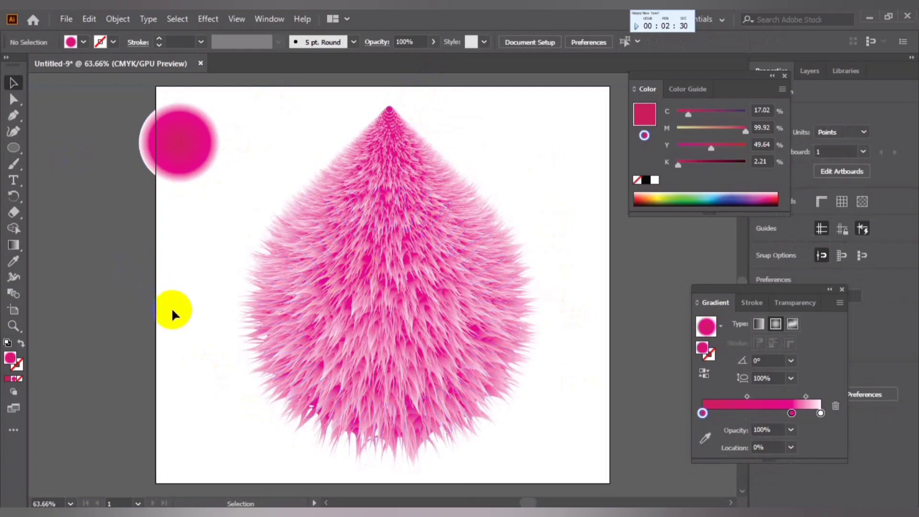
Duplicate the pink glow circle by dragging a copy down to the lower left
key("ctrl+minus")
key("ctrl+plus")
key("ctrl+minus")
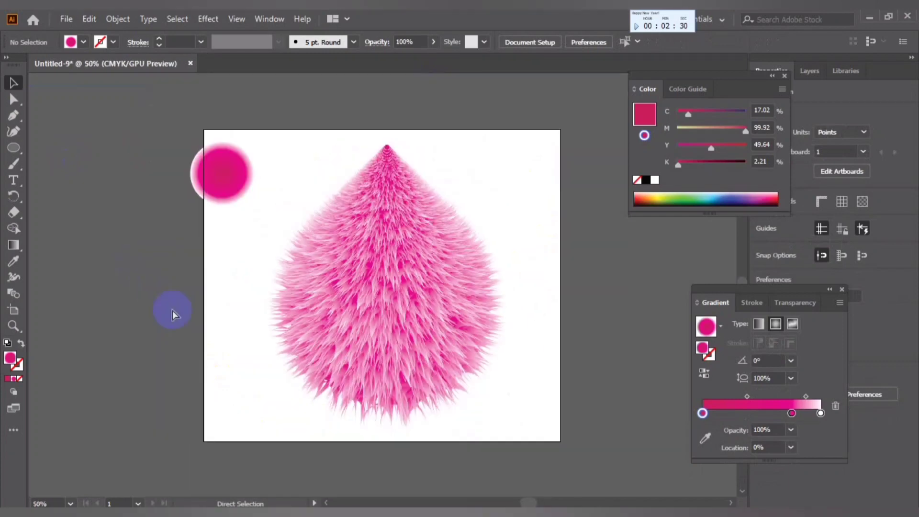
key("ctrl+plus")
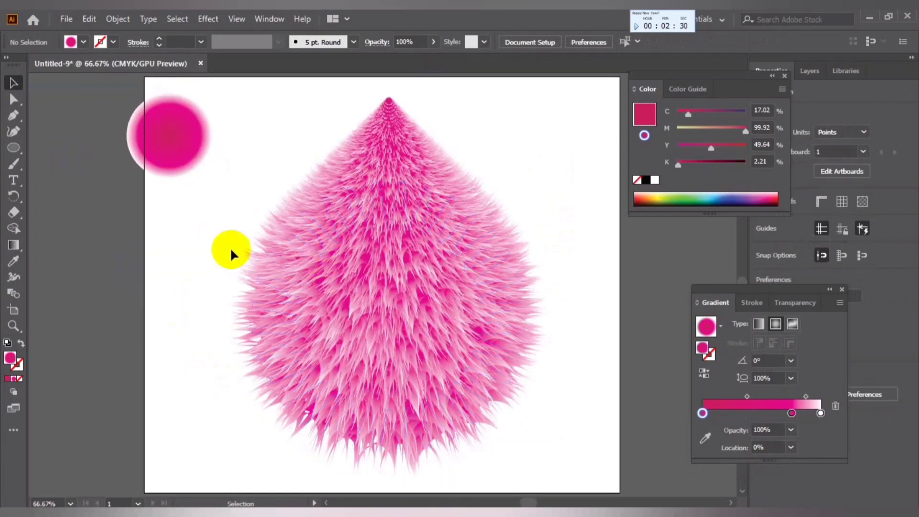
left_click_drag(176, 281, 197, 287)
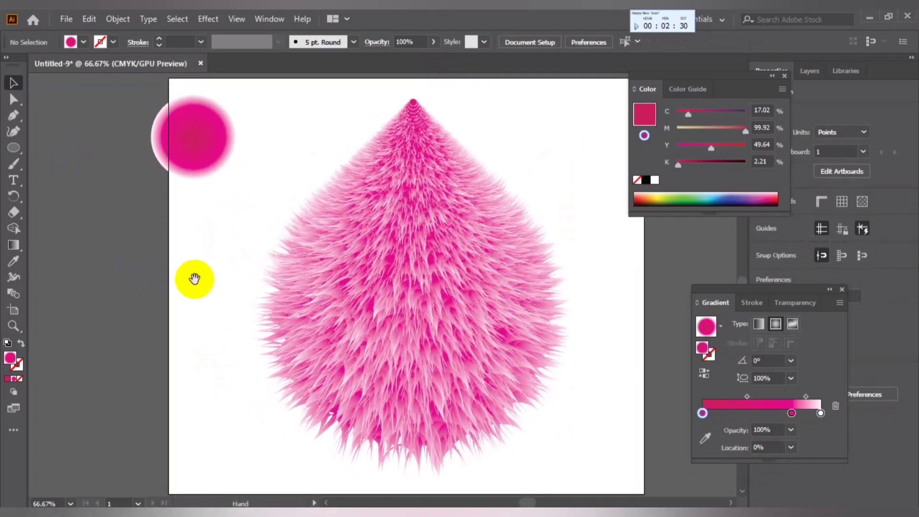
left_click(178, 157)
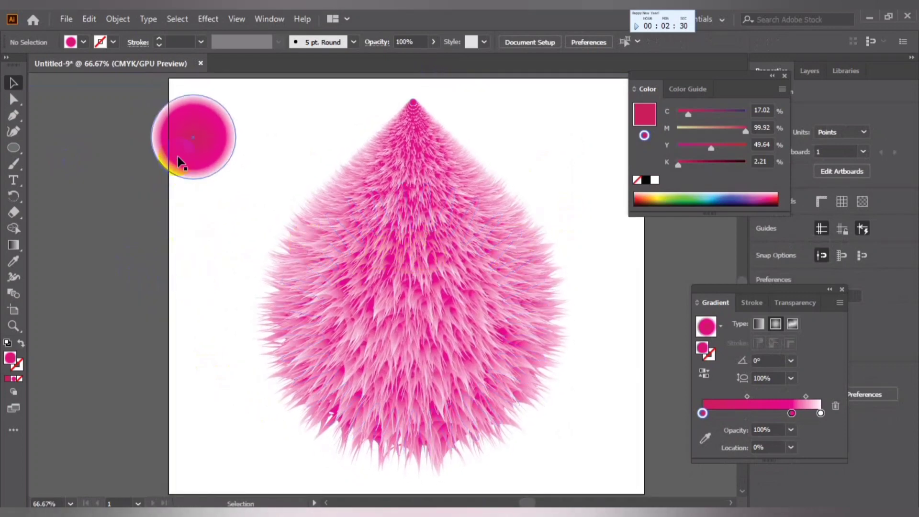
left_click_drag(178, 157, 104, 288)
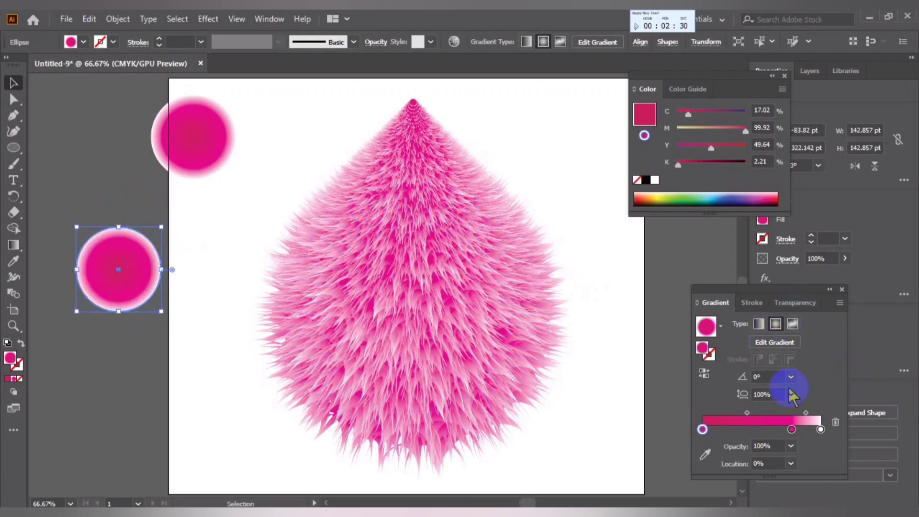
Remove the middle gradient stop and make the left stop a red swatch
left_click_drag(791, 429, 911, 452)
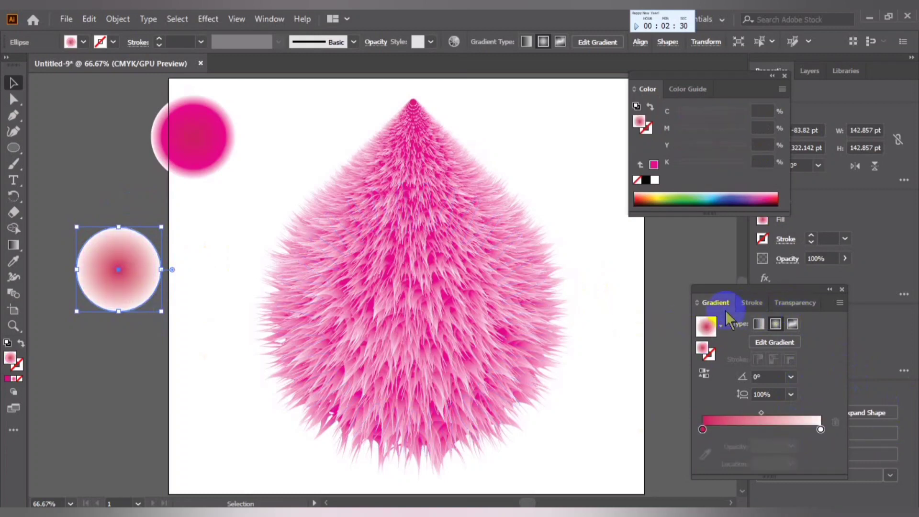
left_click(781, 300)
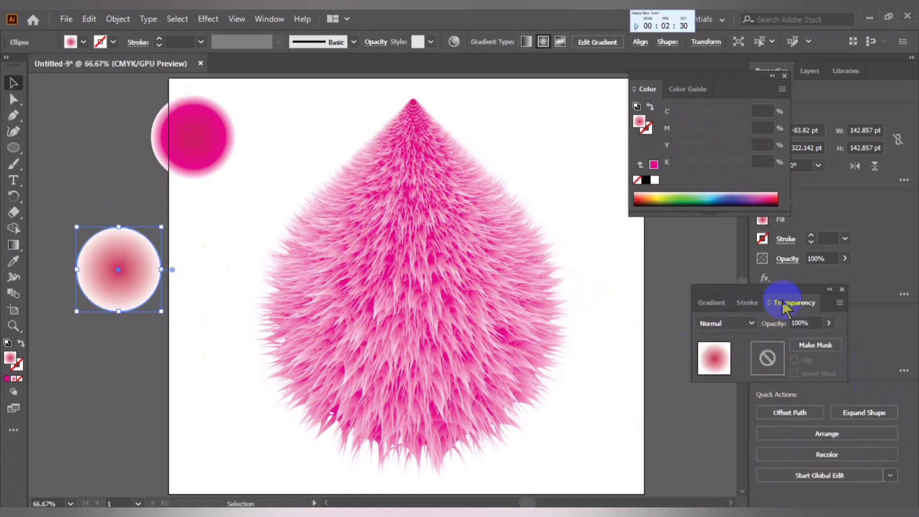
left_click(712, 302)
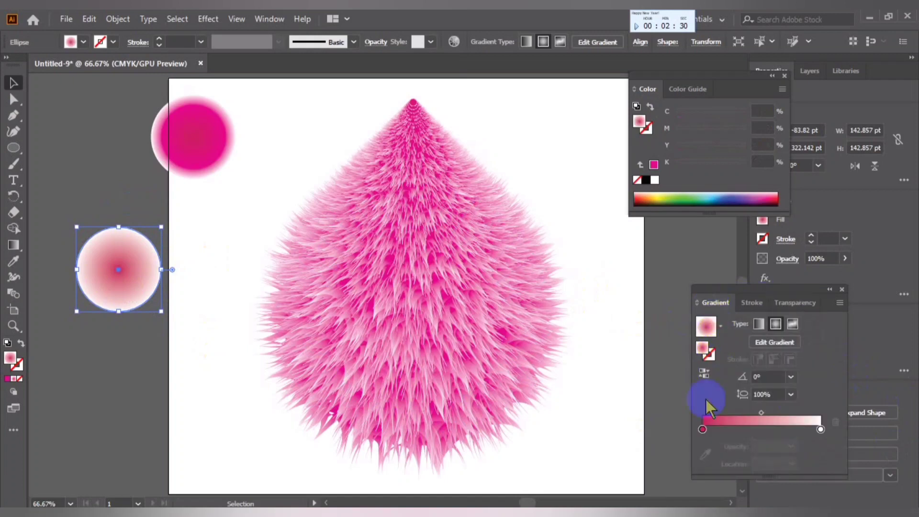
left_click(702, 429)
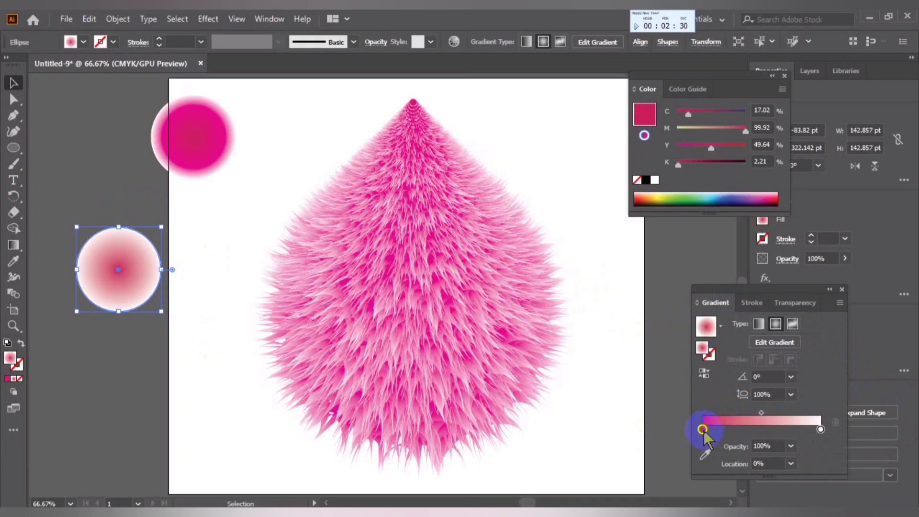
double_click(701, 428)
left_click(646, 326)
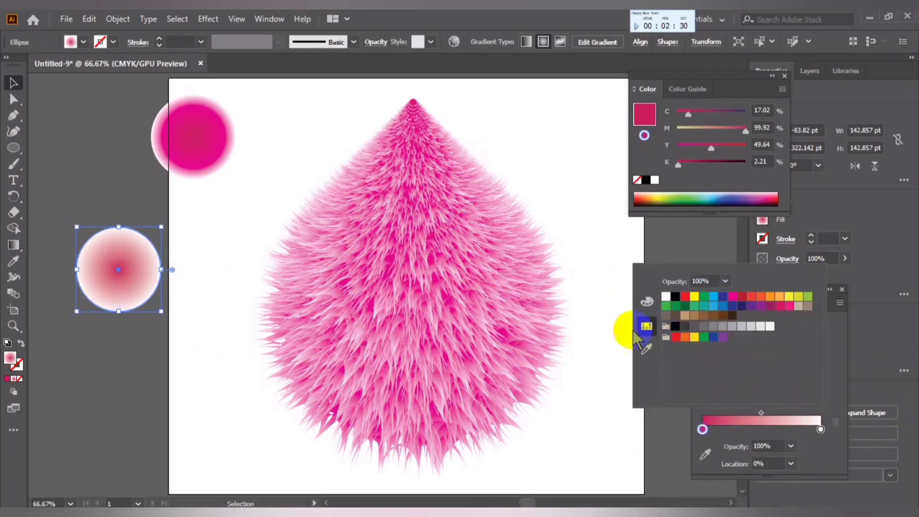
left_click(741, 296)
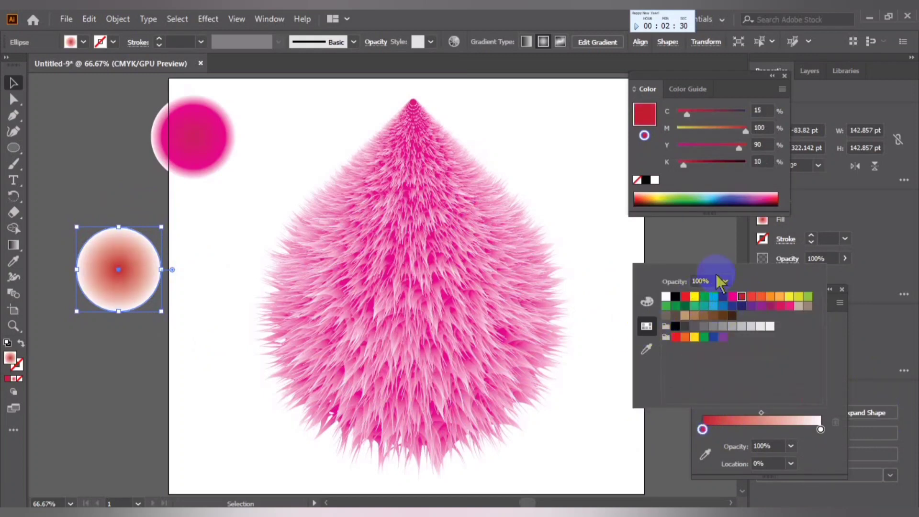
key("Escape")
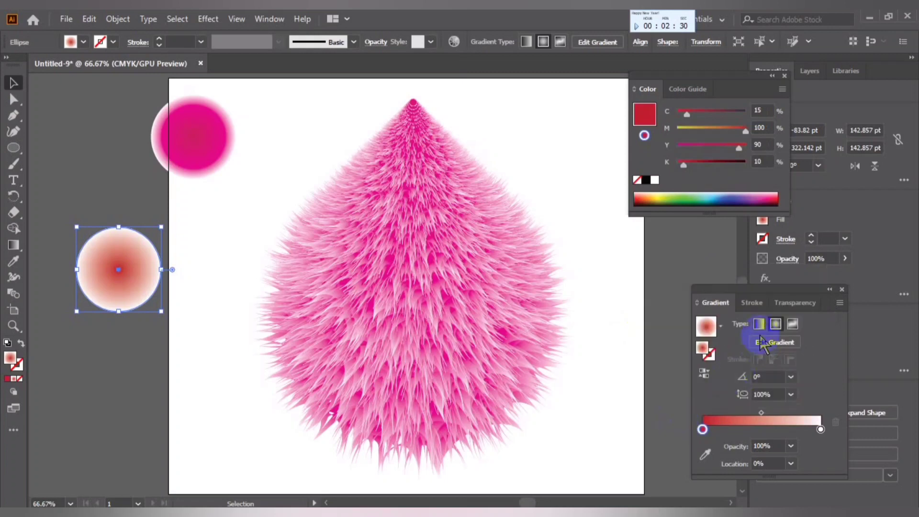
Set the red-to-white gradient circle's transparency blend mode to Multiply
left_click(792, 301)
left_click(711, 323)
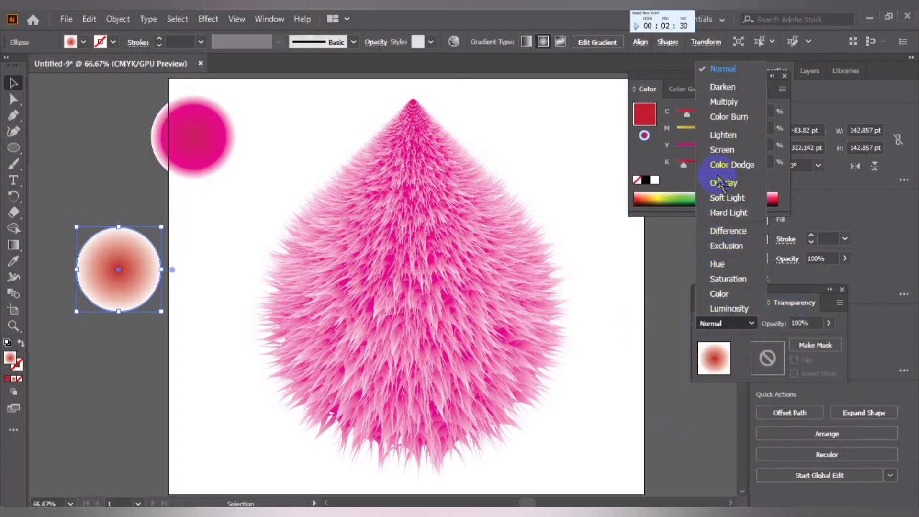
left_click(723, 101)
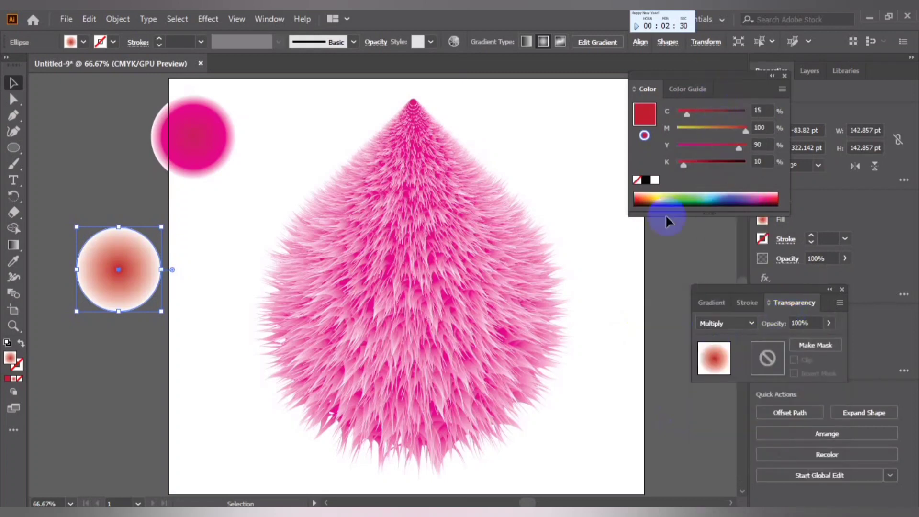
left_click(215, 371)
Move the red Multiply circle onto the upper middle of the pink fur
mouse_move(128, 279)
left_mouse_down()
mouse_move(226, 285)
mouse_move(372, 265)
left_mouse_up()
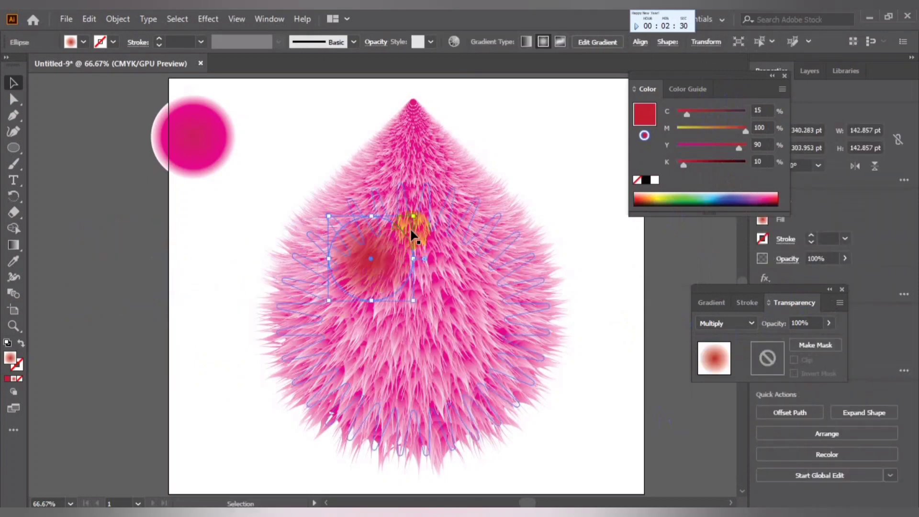
left_click_drag(383, 277, 389, 268)
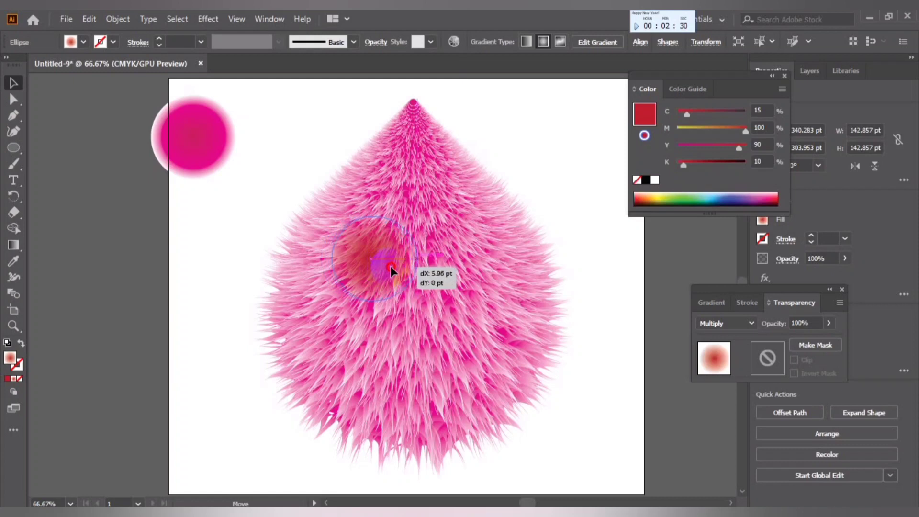
left_click_drag(385, 266, 381, 266)
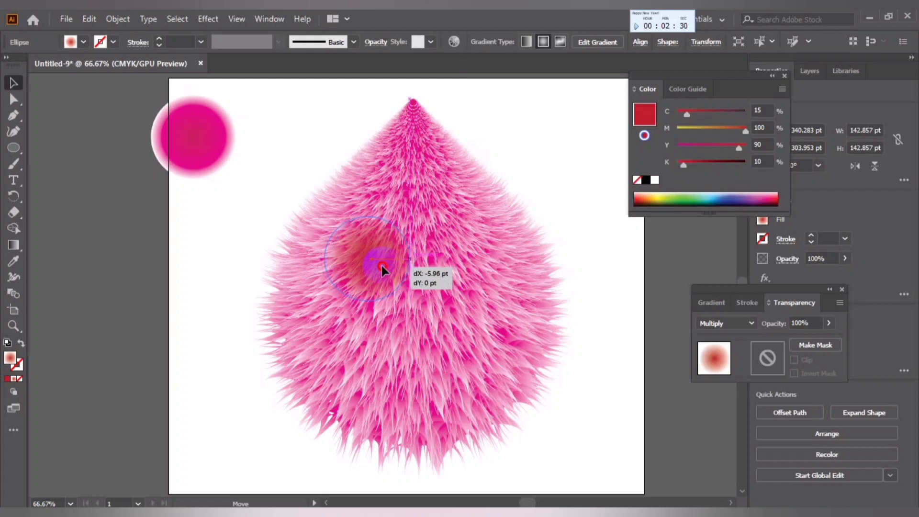
left_click_drag(381, 266, 386, 258)
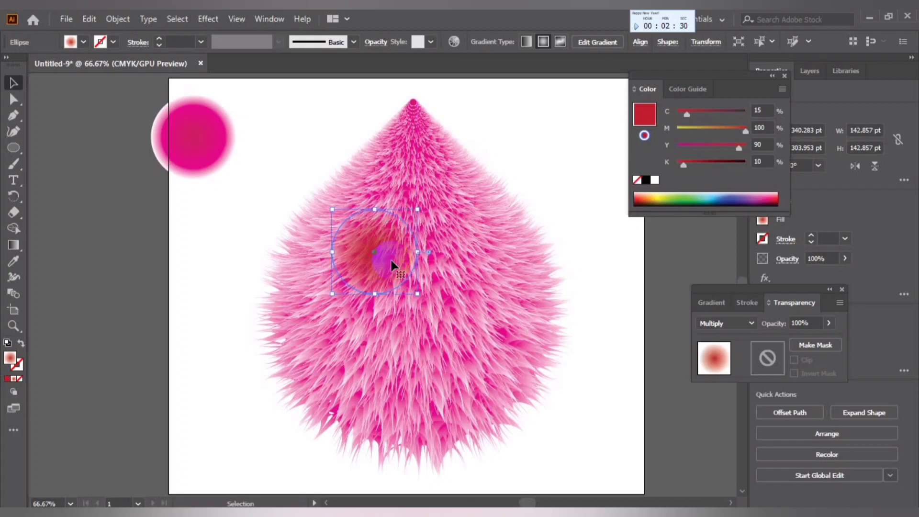
left_click(201, 245)
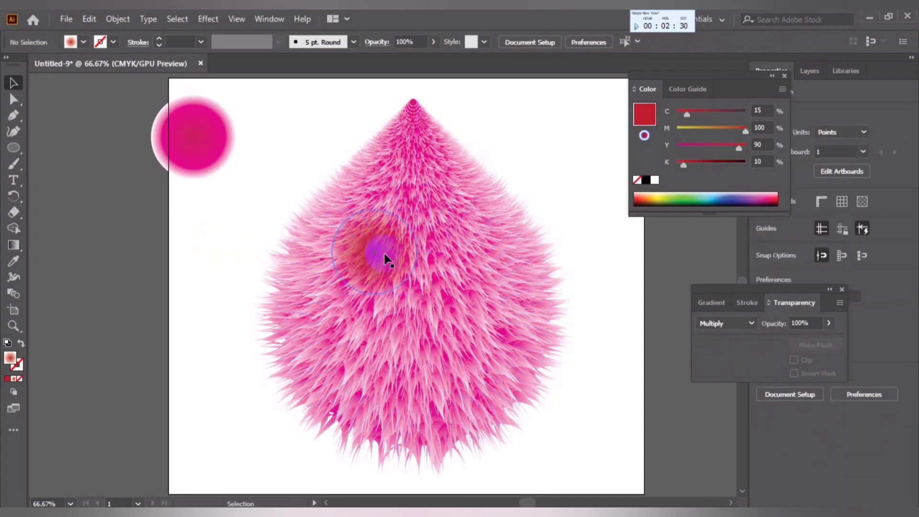
left_click(392, 260)
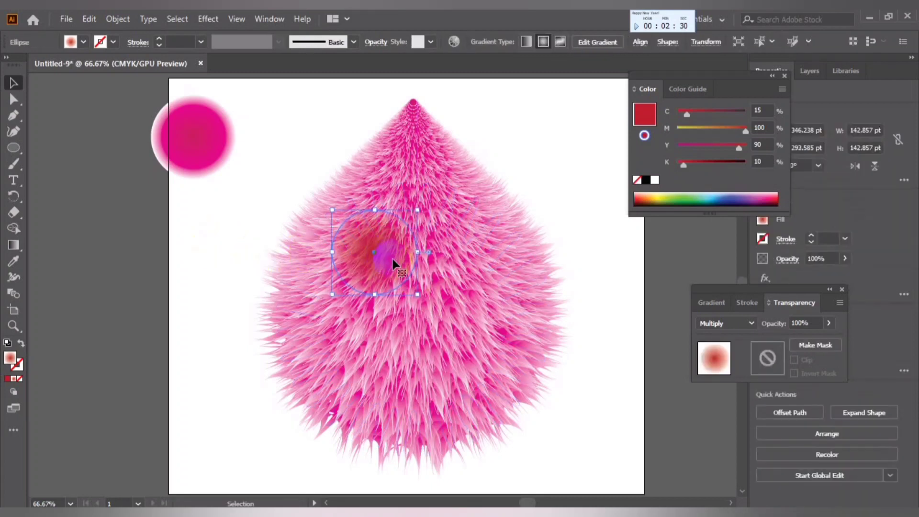
key("Down")
key("Down")
key("Down")
key("Down")
key("Down")
key("Down")
key("Down")
key("Down")
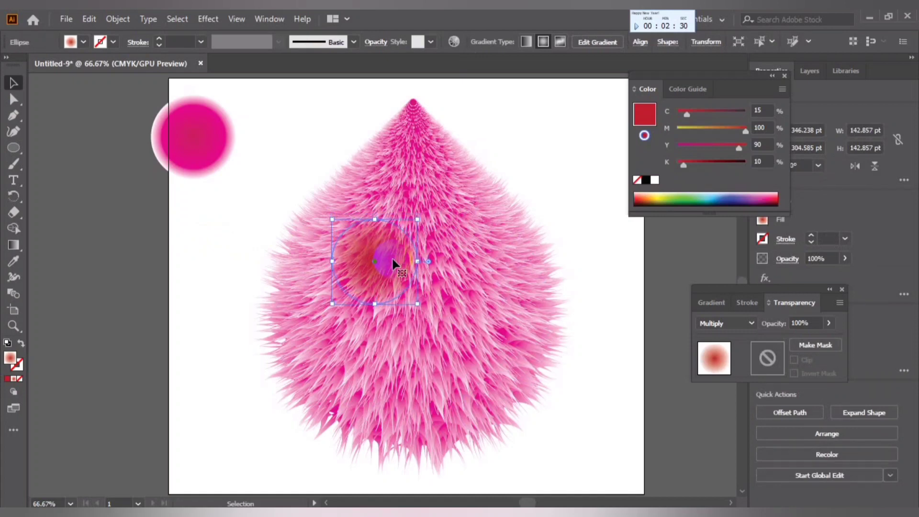
key("Down")
key("Down")
key("Down")
key("Down")
key("Down")
key("Down")
key("Down")
key("Down")
key("Down")
key("Down")
key("Down")
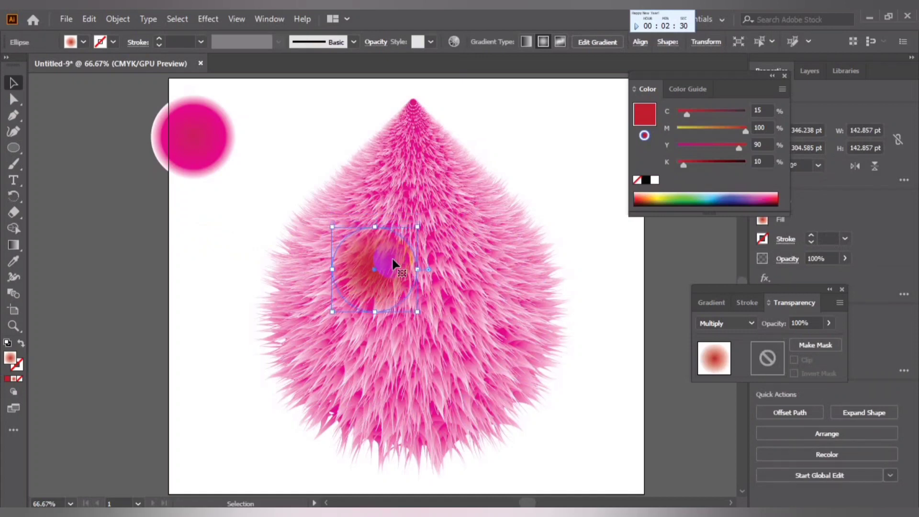
mouse_move(393, 257)
left_mouse_down()
mouse_move(403, 273)
mouse_move(472, 273)
mouse_move(412, 269)
left_mouse_up()
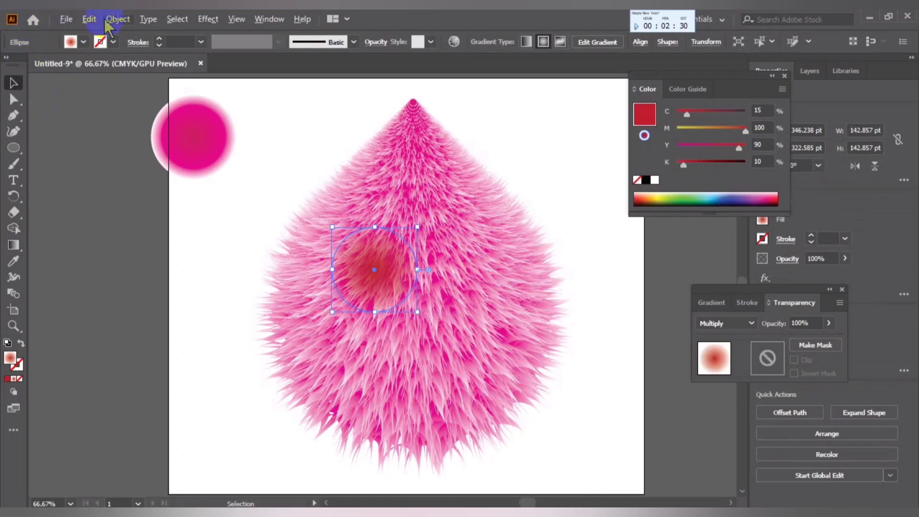
Copy and Paste in Front the red circle, moving the copy to the right
left_click(89, 19)
left_click(106, 83)
left_click(89, 20)
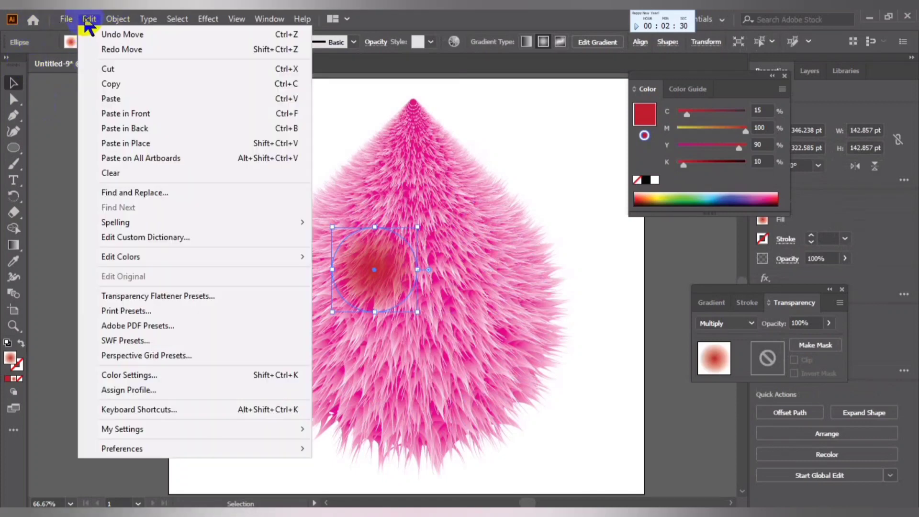
left_click(120, 113)
left_click_drag(385, 291, 462, 289)
left_click(182, 281)
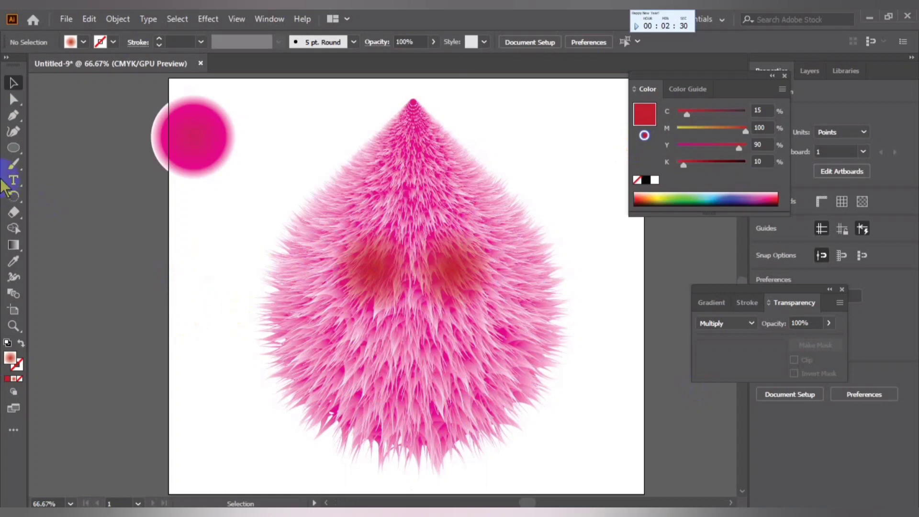
Draw an oval beside the artboard and fill it light grey
left_click_drag(13, 148, 42, 165)
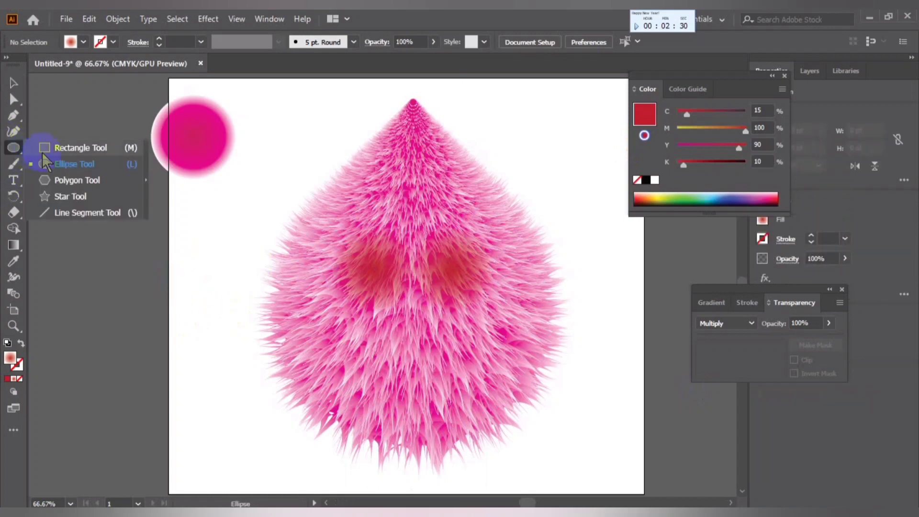
left_click_drag(73, 235, 129, 291)
left_click_drag(143, 340, 155, 336)
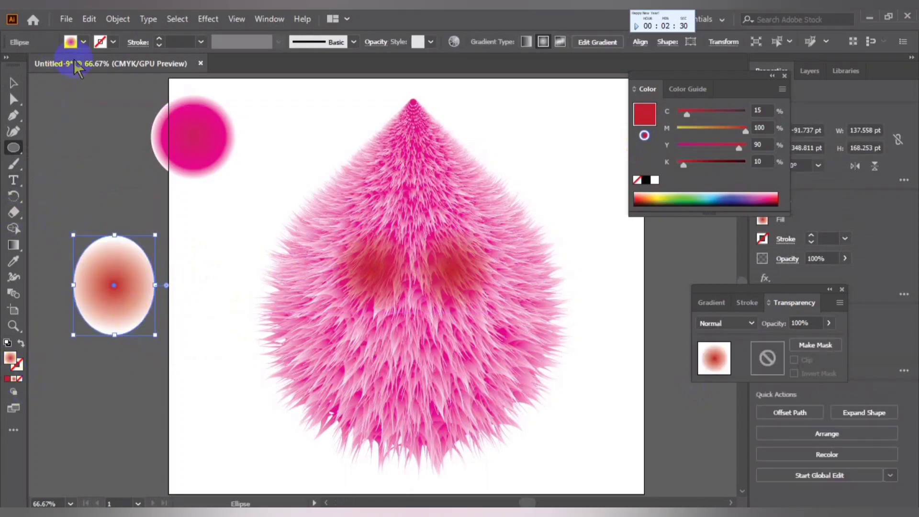
left_click(84, 42)
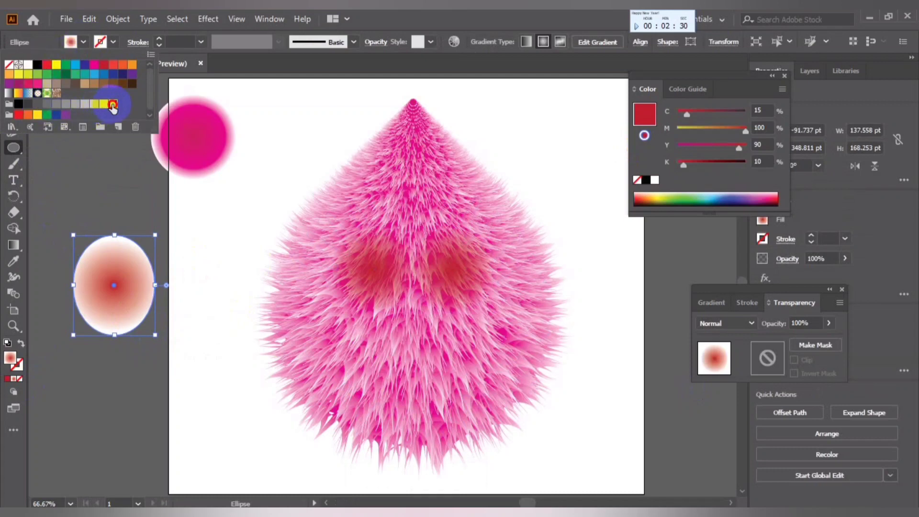
left_click(106, 105)
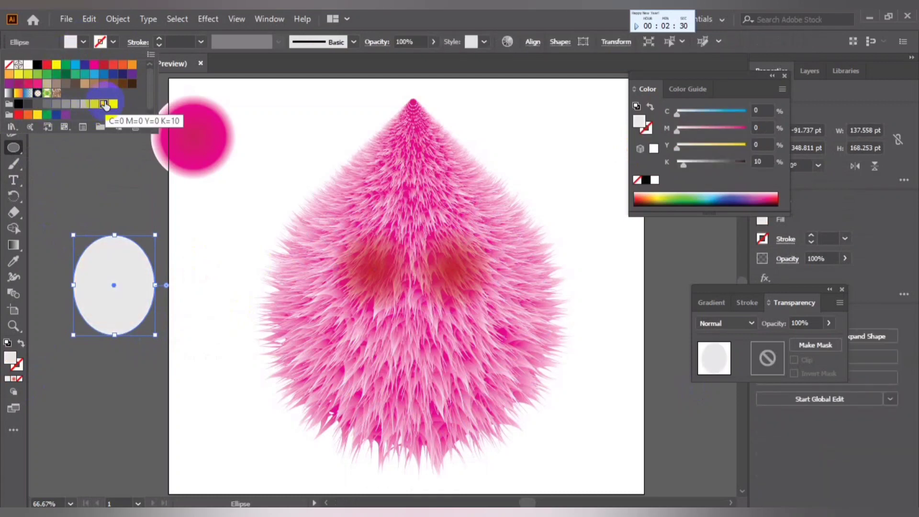
left_click(198, 224)
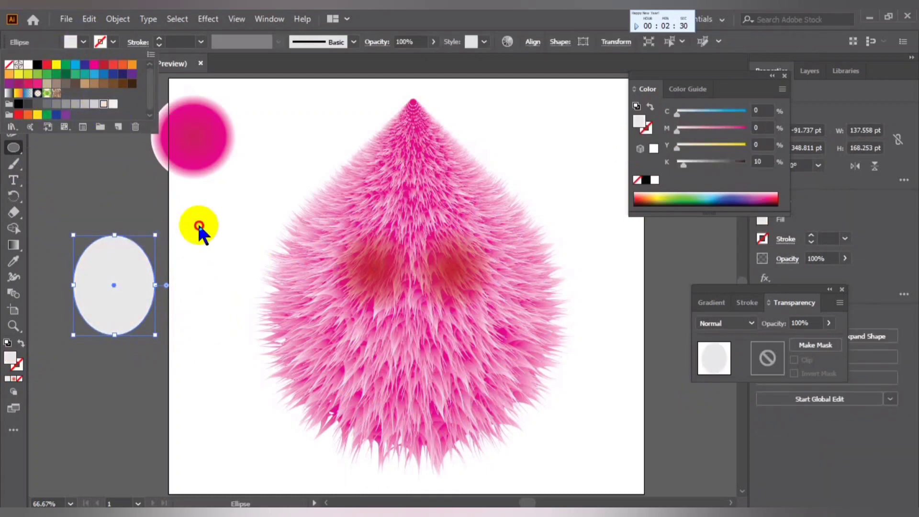
left_click(131, 318)
left_click(486, 289)
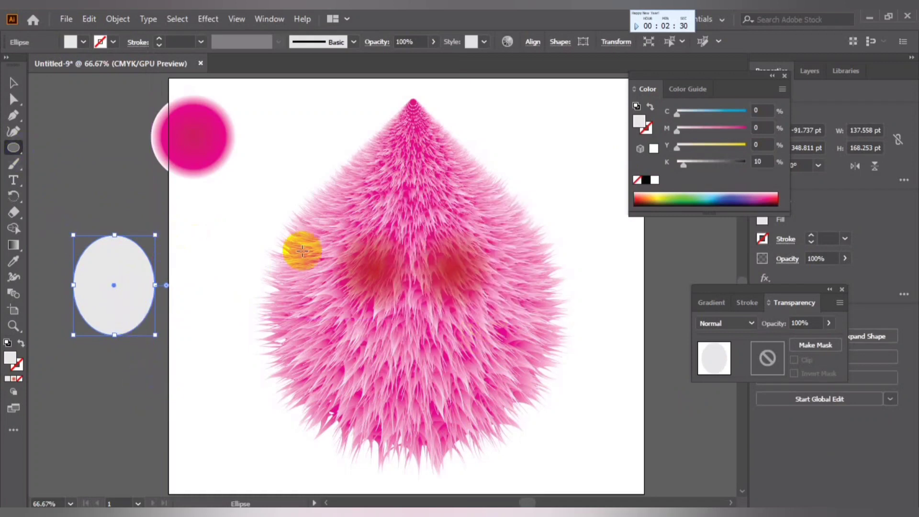
Paste a copy of the grey oval in front, shrink it and nudge it up
left_click(13, 83)
left_click(135, 283)
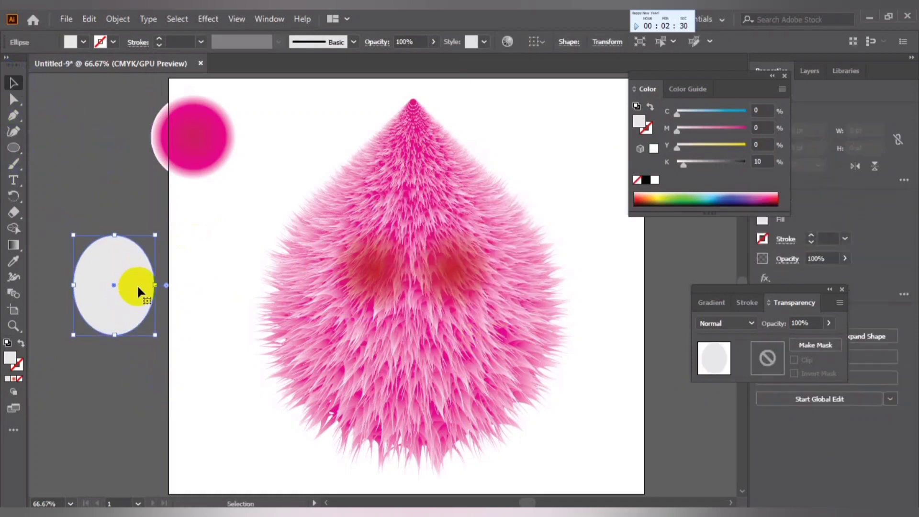
left_click(89, 19)
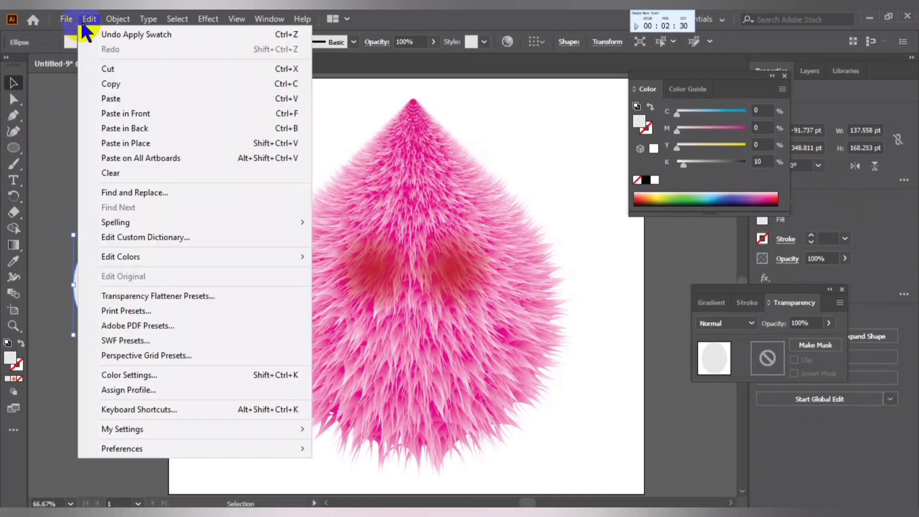
left_click(138, 84)
left_click(89, 19)
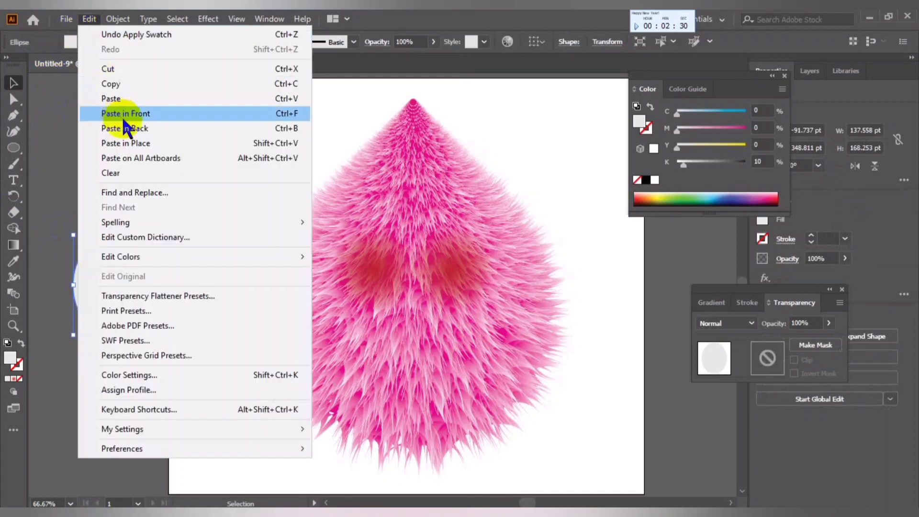
left_click(121, 115)
left_click(125, 237)
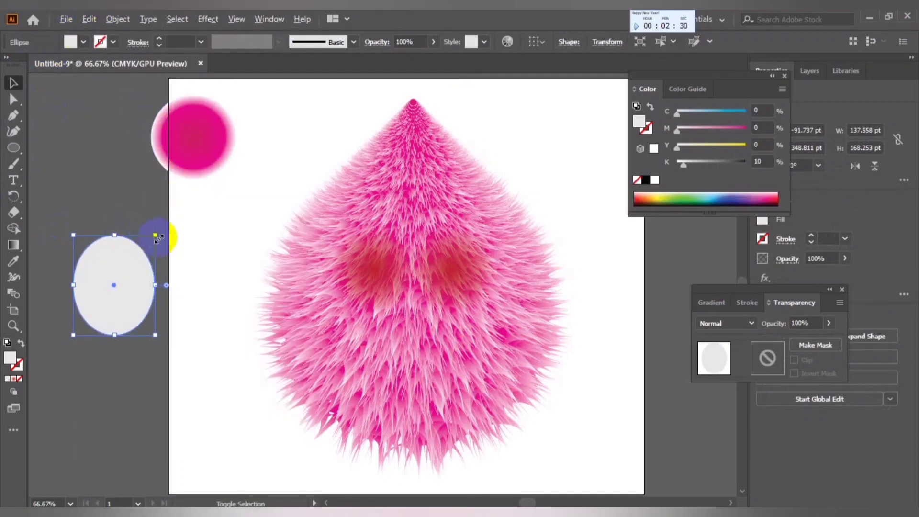
left_click_drag(155, 235, 145, 247)
mouse_move(128, 296)
left_mouse_down()
mouse_move(141, 298)
mouse_move(139, 290)
left_mouse_up()
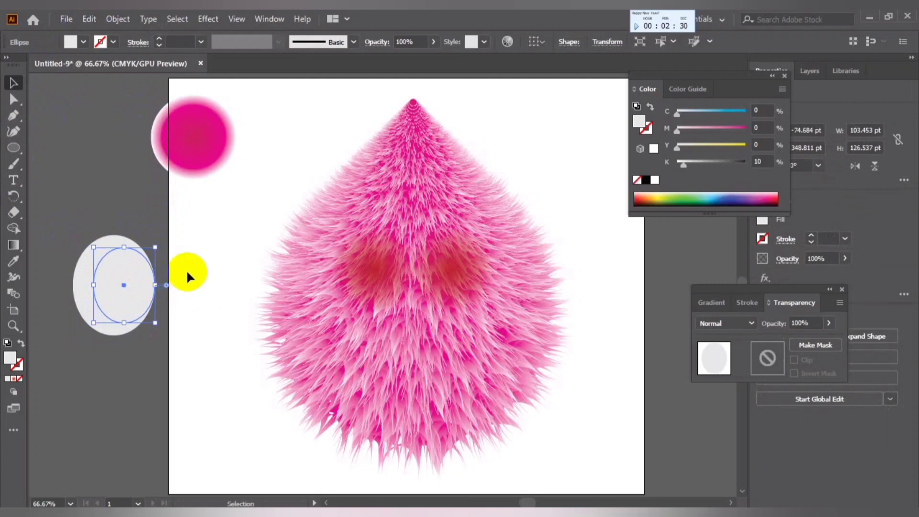
key("Up")
key("Up")
key("Up")
key("Up")
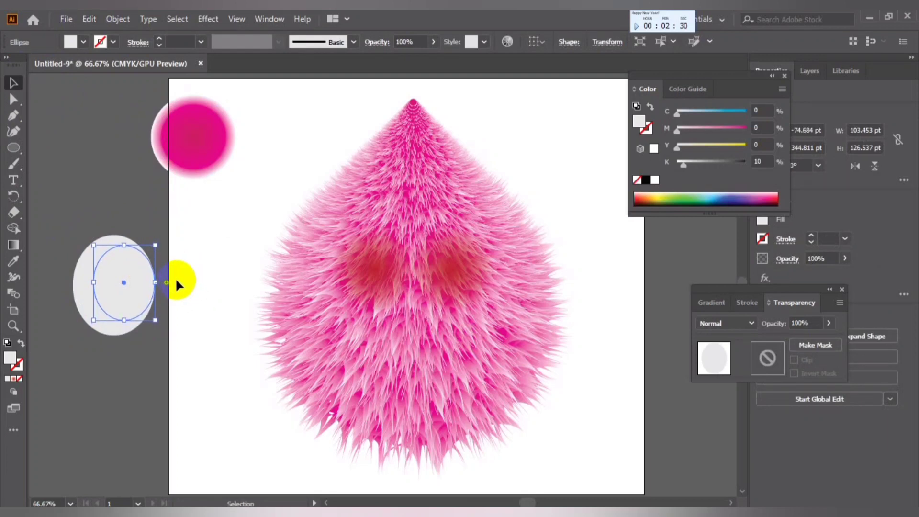
key("Up")
key("Up")
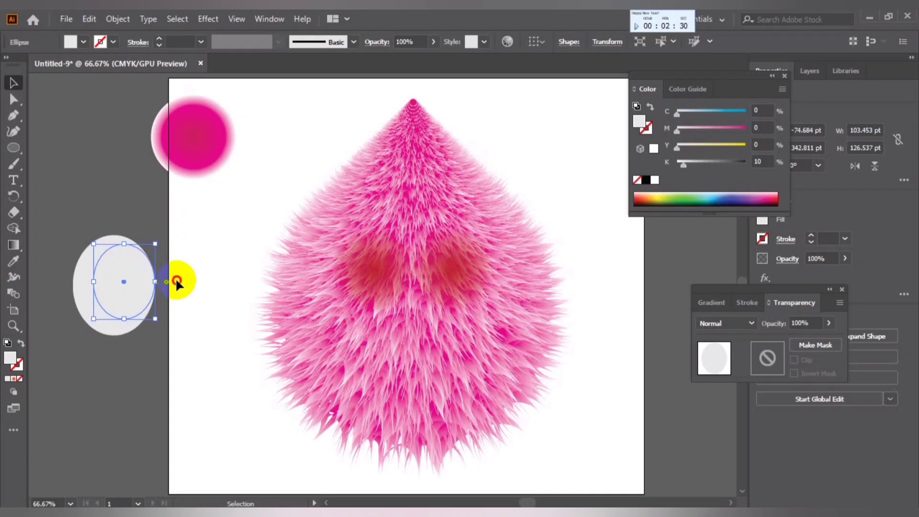
Fill the inner oval blue
left_click(176, 278)
left_click_drag(72, 205, 150, 337)
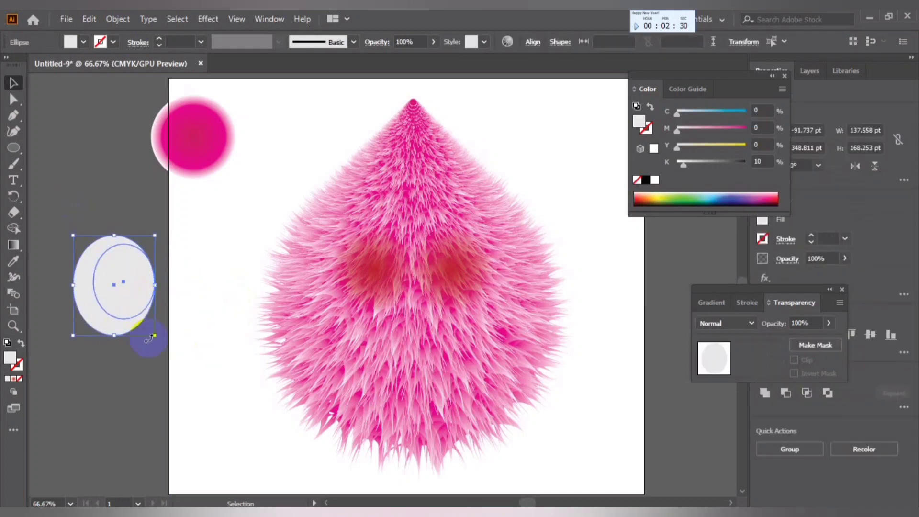
left_click(191, 311)
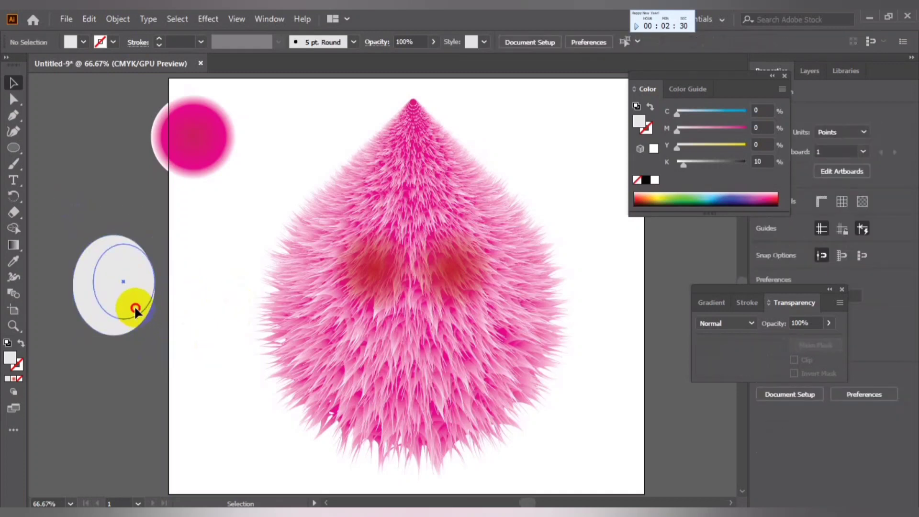
left_click(130, 285)
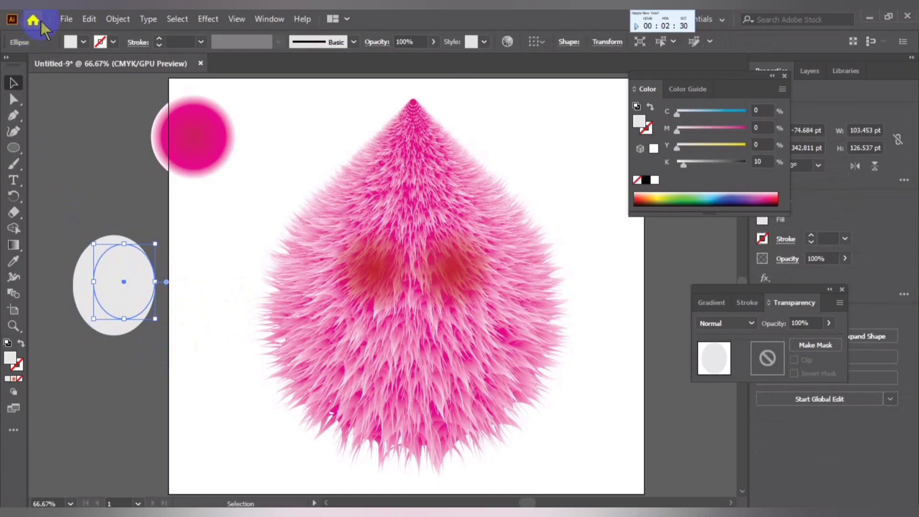
left_click(83, 42)
left_click(106, 81)
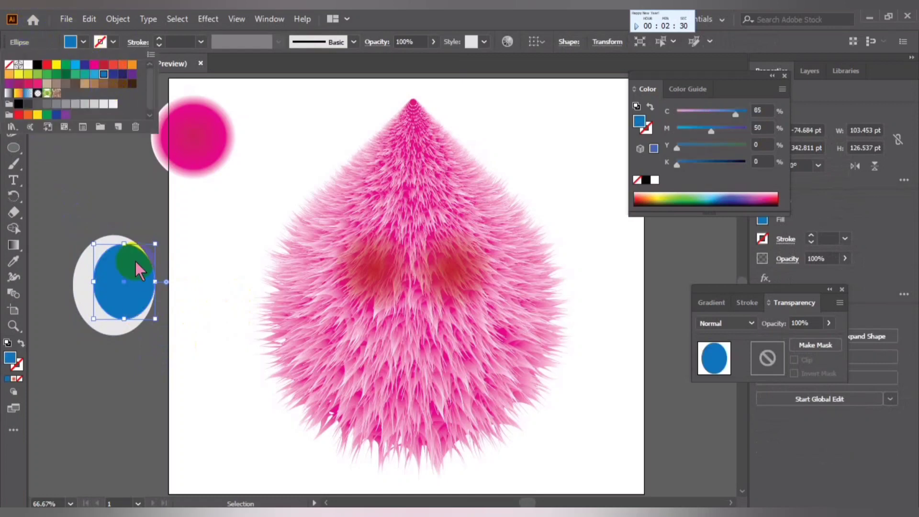
left_click(126, 383)
left_click_drag(123, 286, 125, 296)
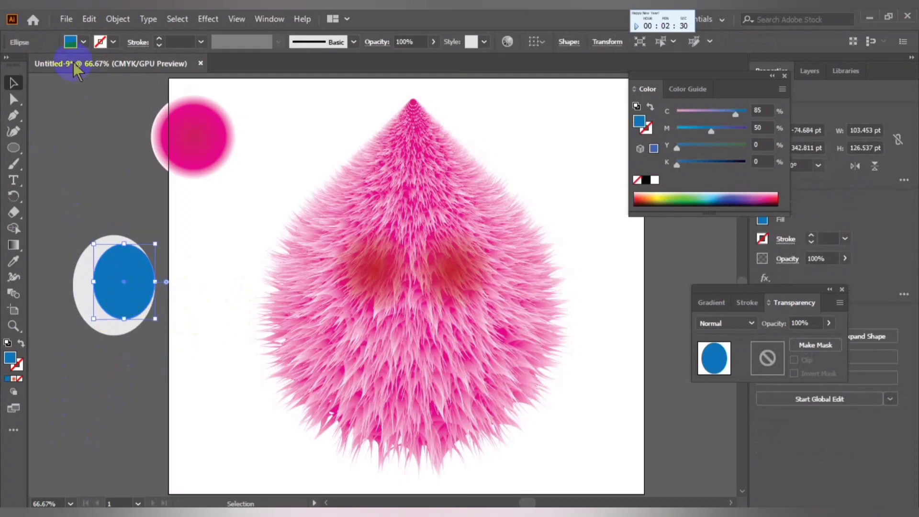
Paste a copy of the blue oval in front and shrink it
left_click(89, 18)
left_click(123, 84)
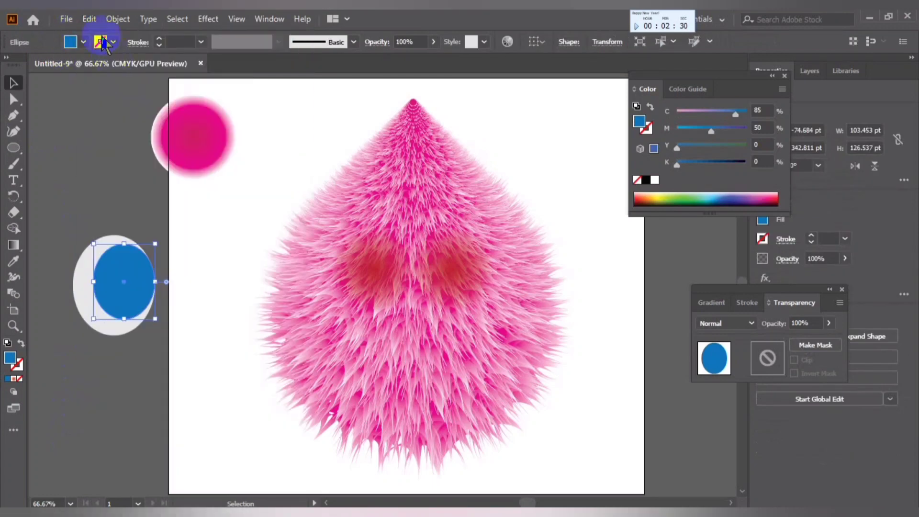
left_click(89, 19)
left_click(132, 113)
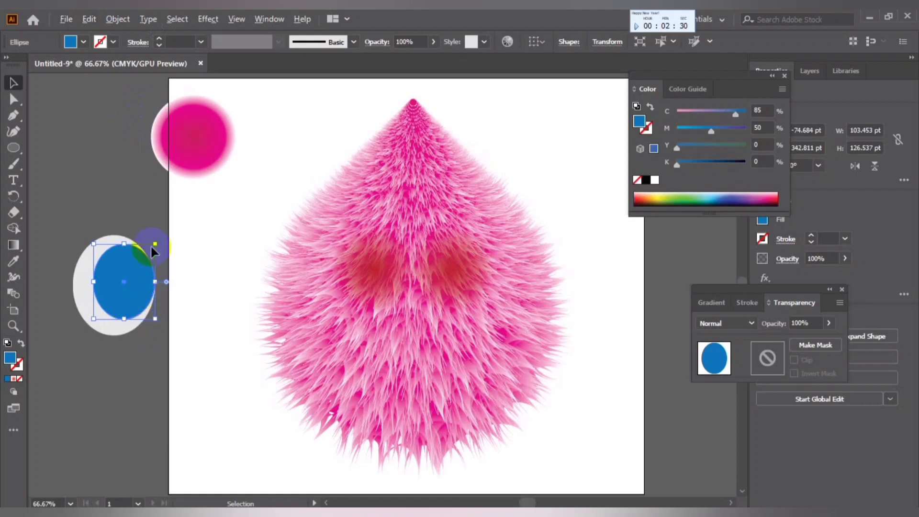
left_click_drag(154, 246, 146, 286)
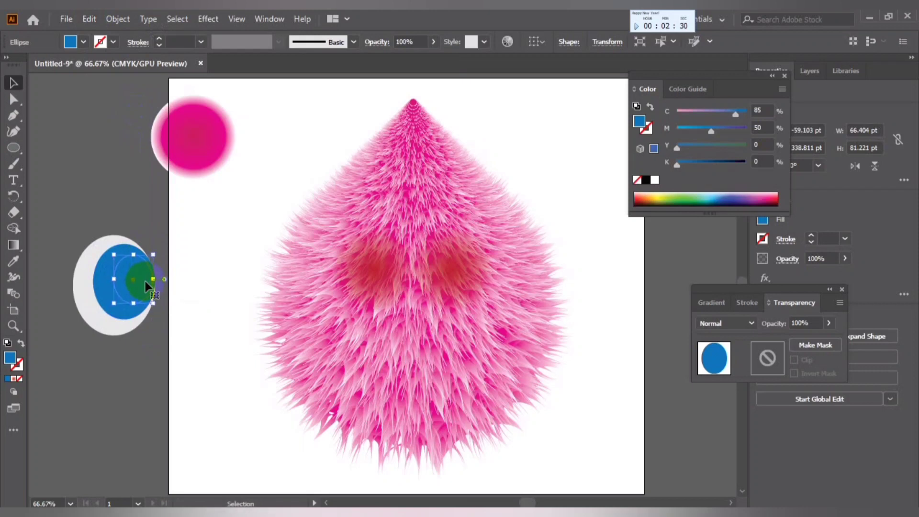
Nudge the smallest oval right and fill it black as the pupil
key("ctrl+plus")
key("ctrl+plus")
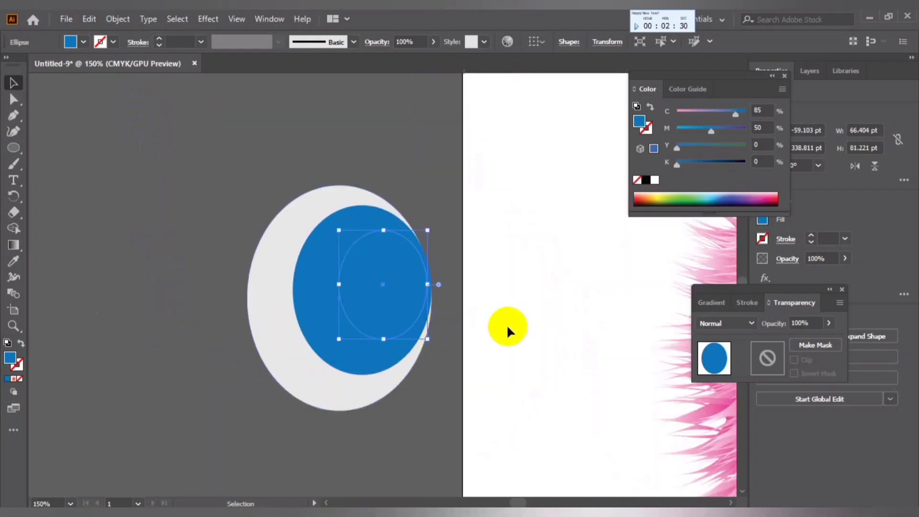
key("Right")
key("Right")
key("Right")
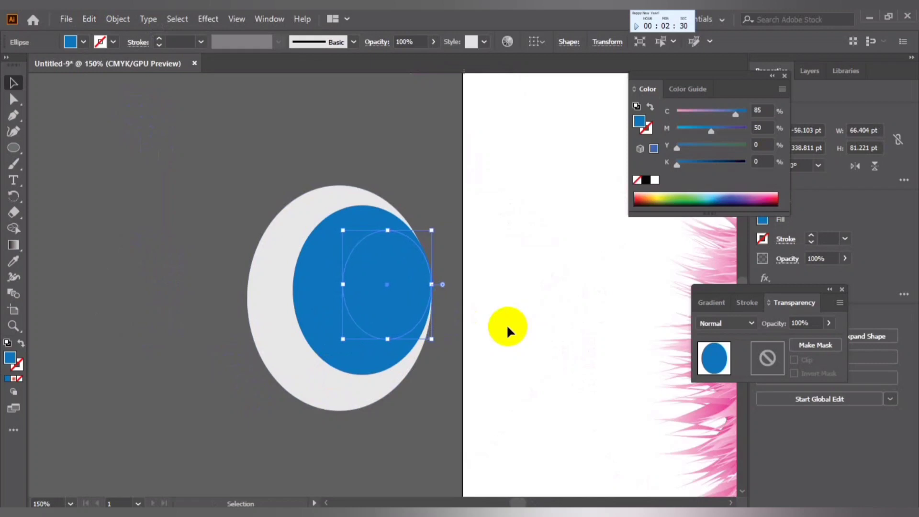
left_click(83, 42)
left_click(45, 72)
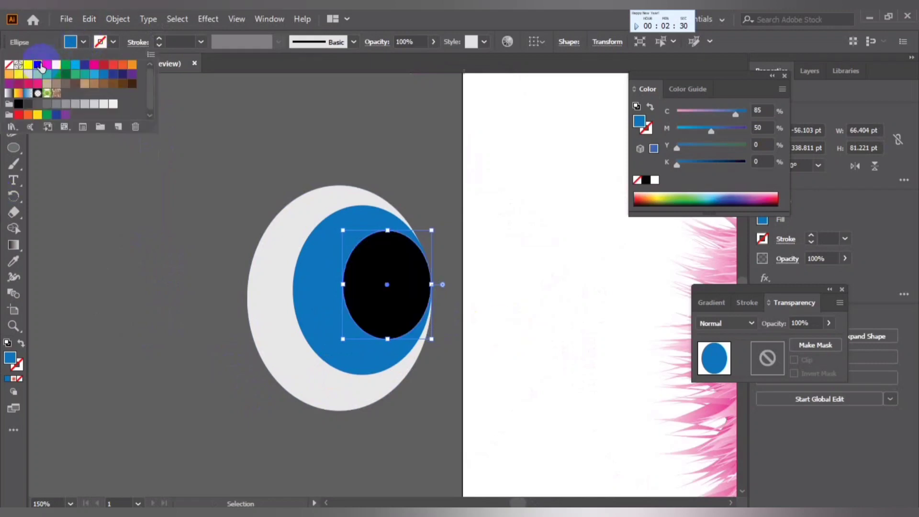
left_click(179, 242)
left_click(470, 341)
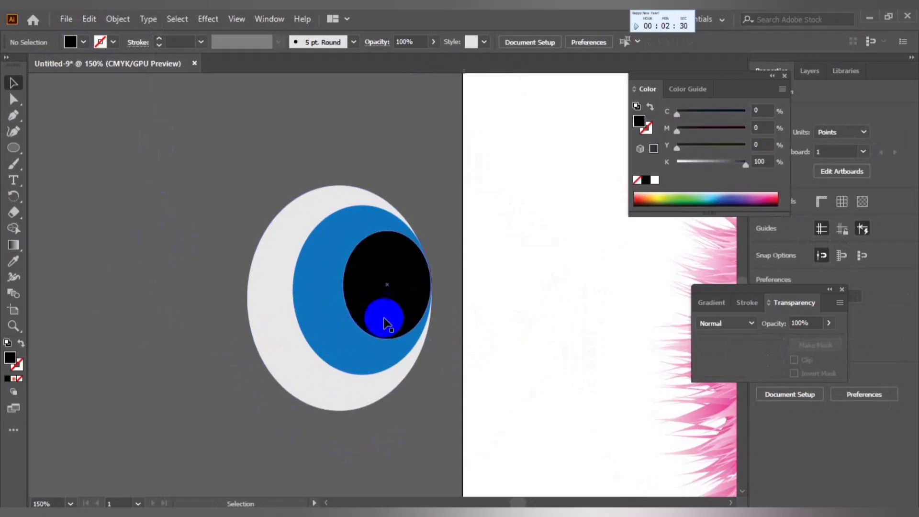
left_click_drag(243, 179, 462, 388)
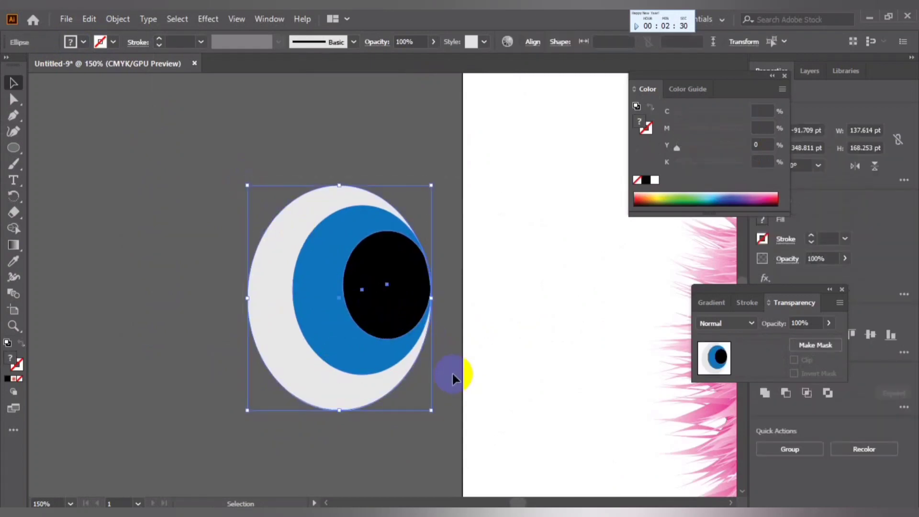
left_click(452, 374)
left_click(392, 310)
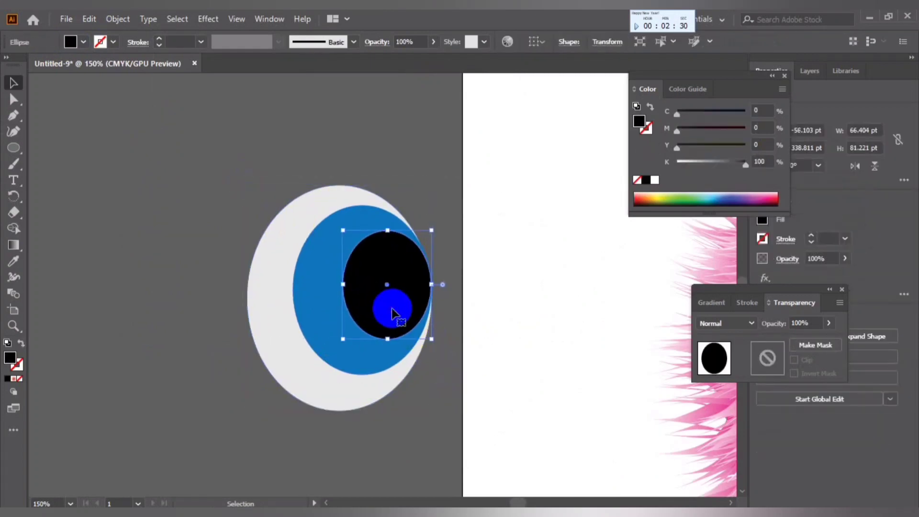
left_click(474, 313)
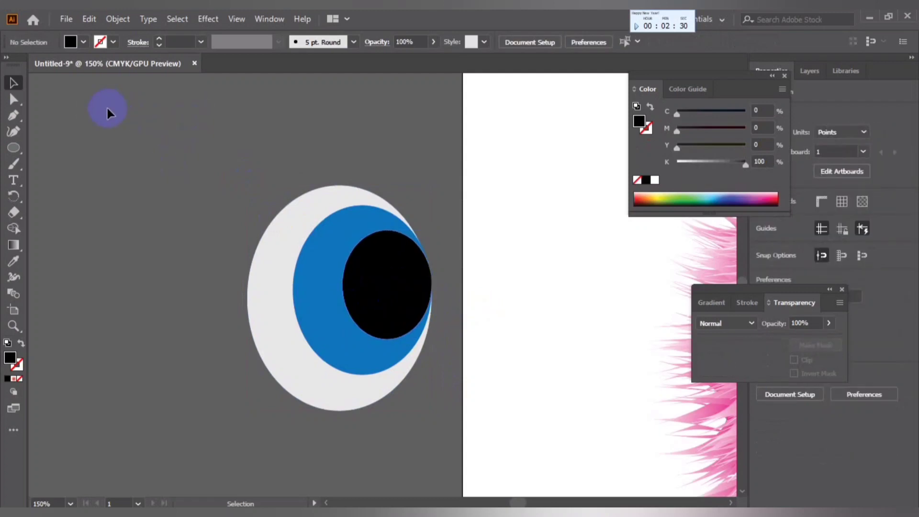
Draw a small circle with the Ellipse Tool above-left of the eye
left_click(13, 147)
left_click(77, 164)
mouse_move(118, 150)
left_mouse_down()
mouse_move(174, 190)
mouse_move(154, 186)
left_mouse_up()
left_click(15, 84)
left_click(62, 45)
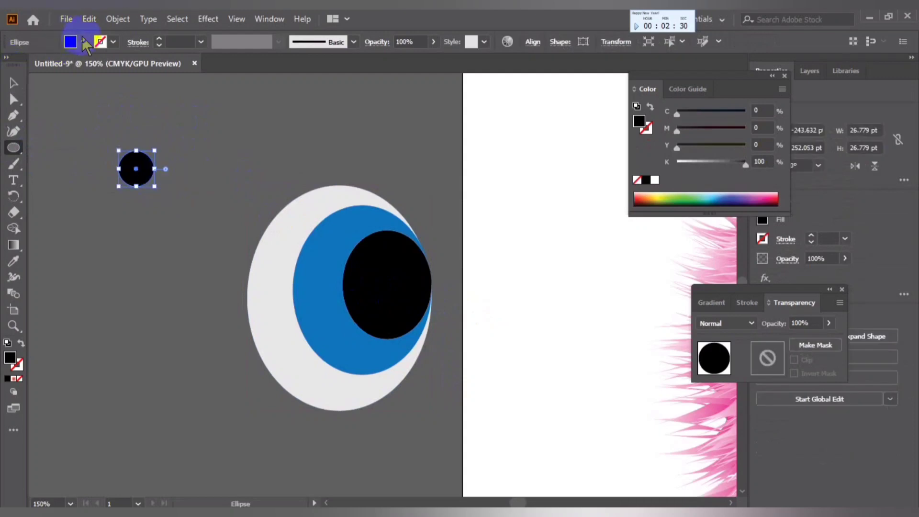
Fill the small circle white and place it on the pupil's upper-left
left_click(83, 42)
left_click(23, 69)
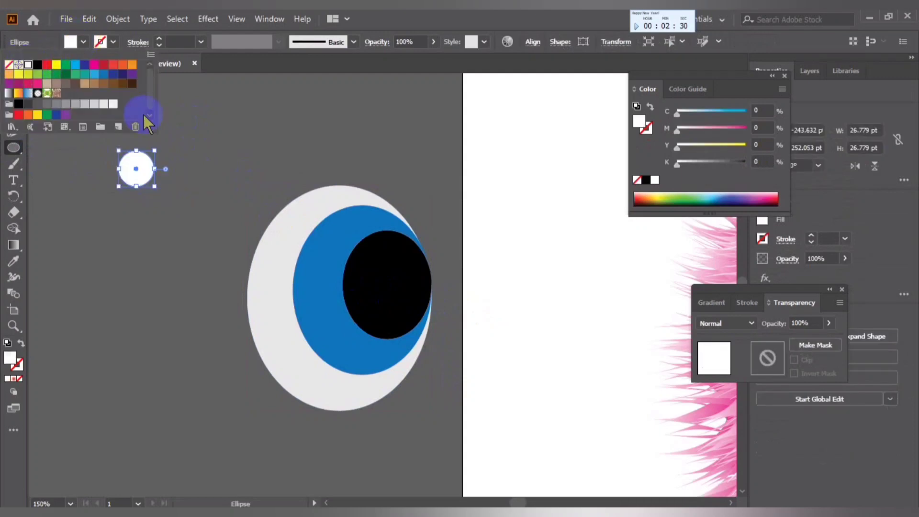
left_click(84, 42)
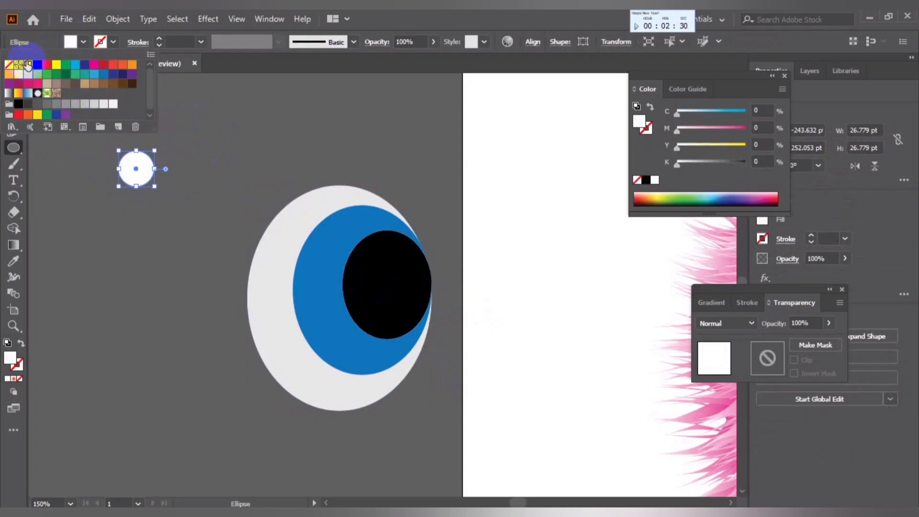
left_click(28, 66)
left_click(13, 85)
left_click(216, 148)
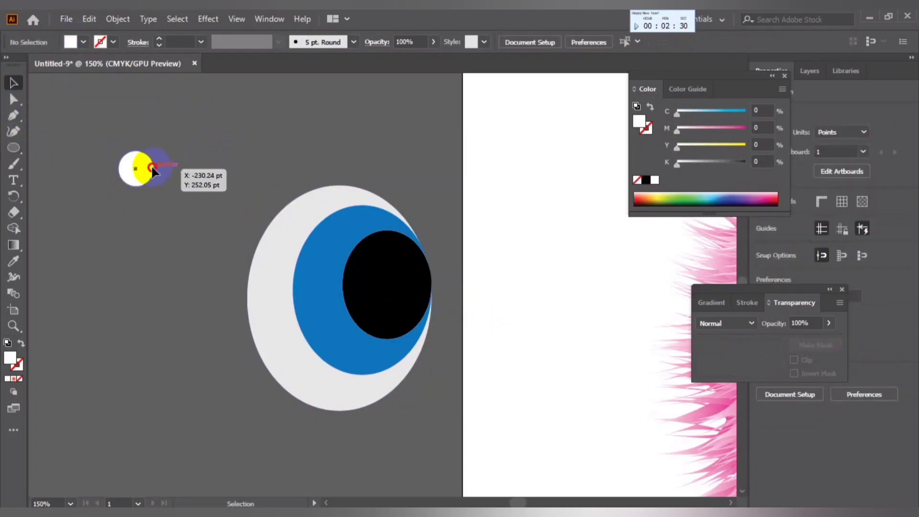
mouse_move(144, 167)
left_mouse_down()
mouse_move(359, 246)
mouse_move(372, 230)
mouse_move(394, 323)
left_mouse_up()
left_click(441, 204)
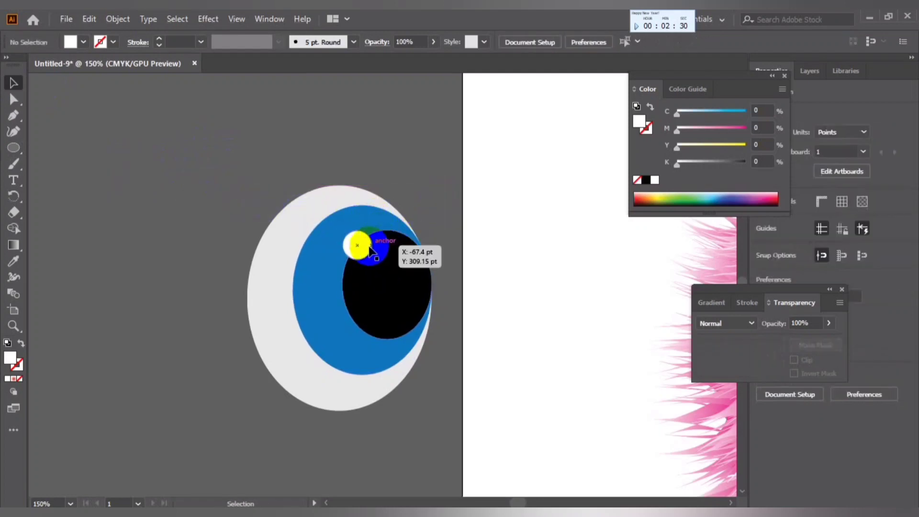
key("ctrl+z")
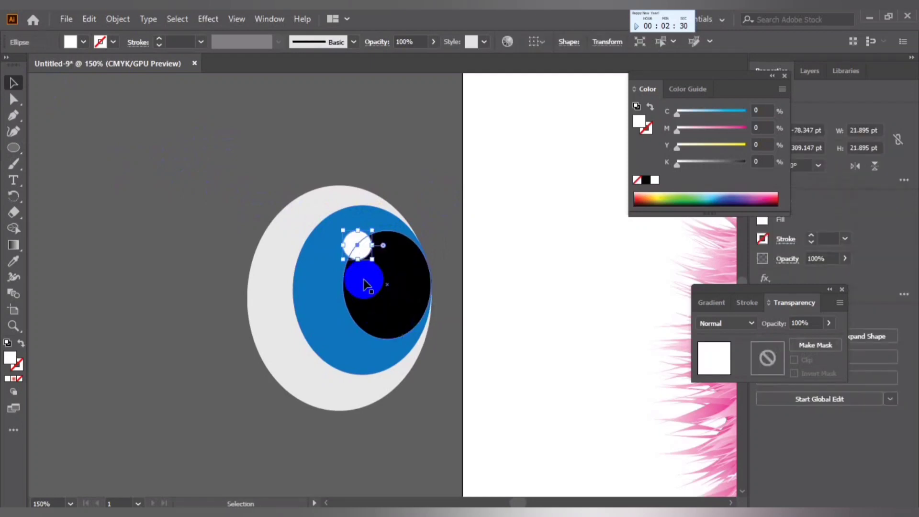
Paste a copy of the highlight in front, moved to the pupil's lower-right and shrunk
left_click(89, 19)
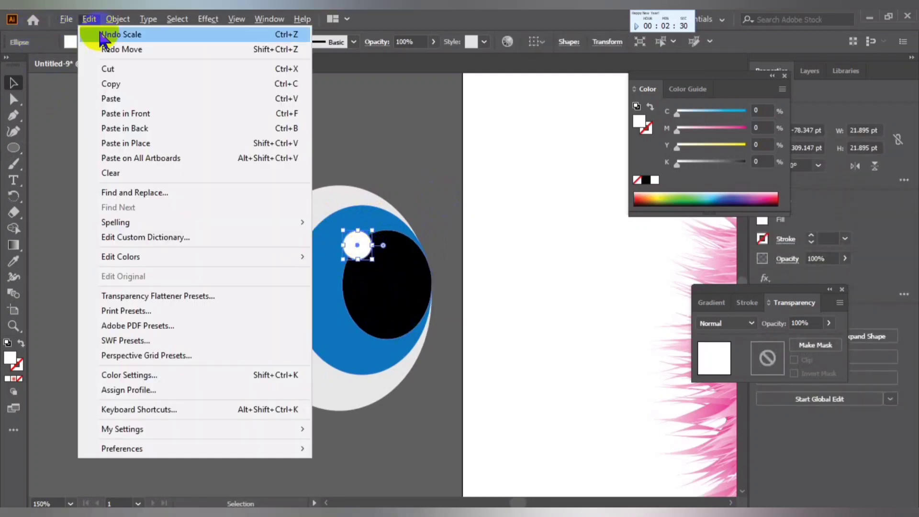
left_click(112, 83)
left_click(89, 19)
left_click(130, 113)
mouse_move(363, 253)
left_mouse_down()
mouse_move(411, 330)
mouse_move(418, 315)
left_mouse_up()
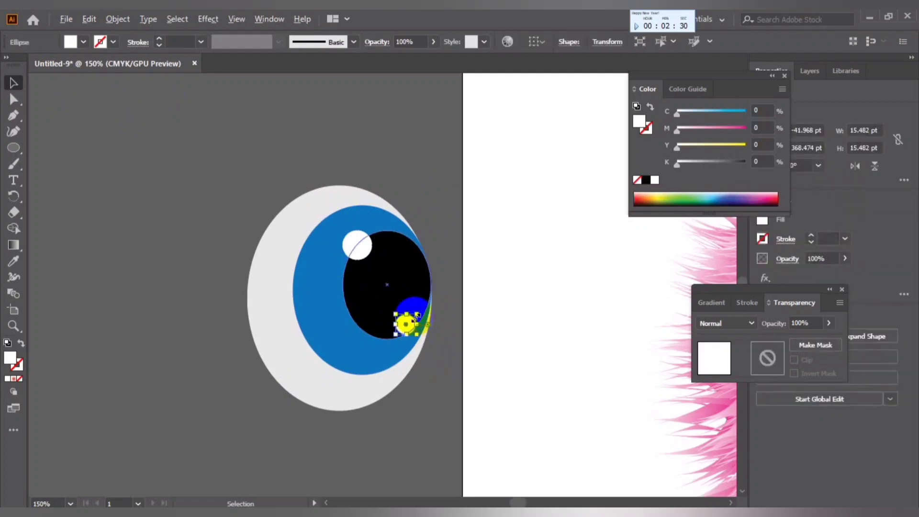
left_click_drag(417, 315, 414, 317)
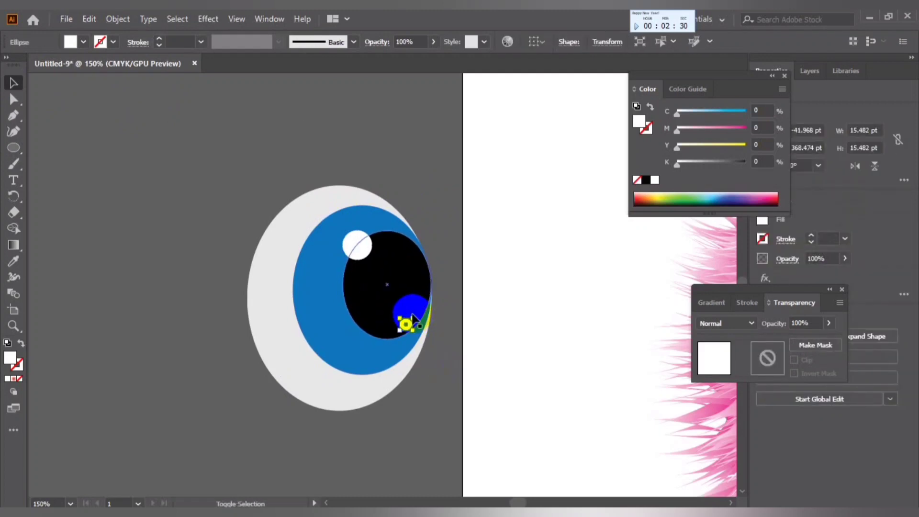
left_click(438, 361)
left_click(407, 325)
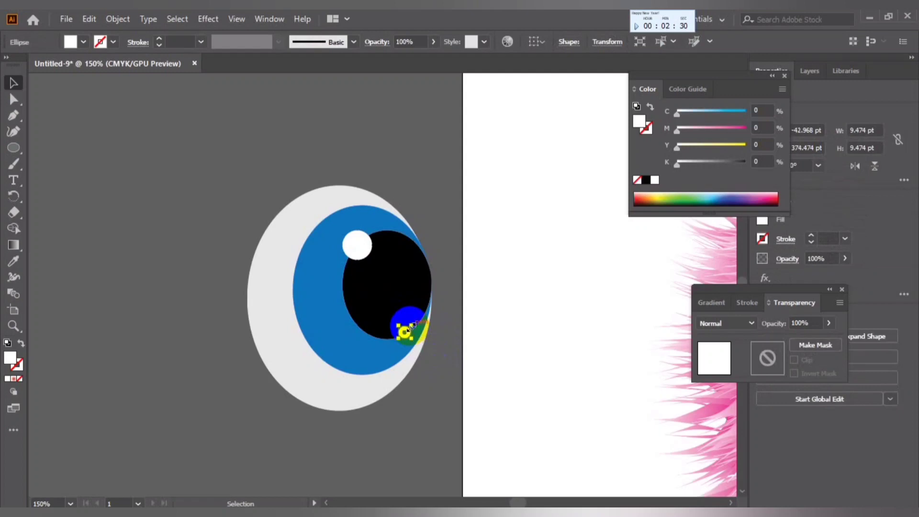
left_click(437, 362)
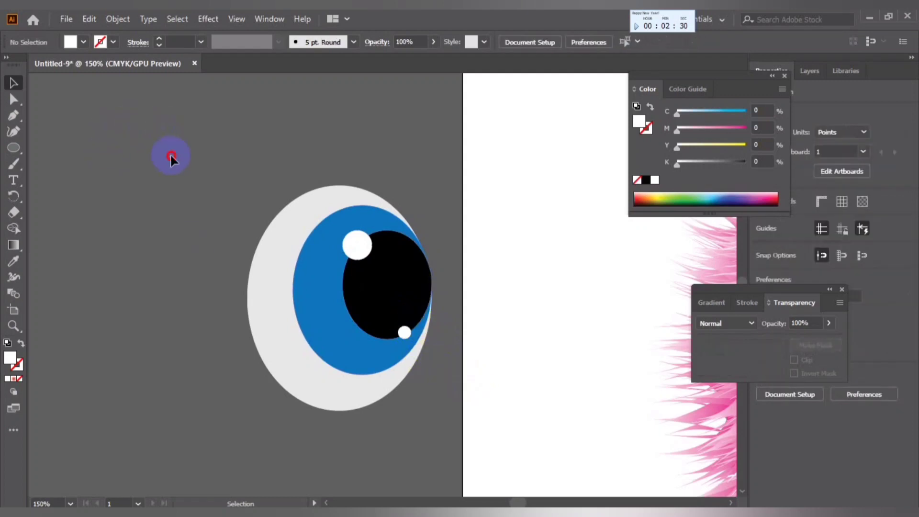
Select the eye's ovals and highlights and group them
left_click_drag(441, 426, 389, 373)
right_click(352, 272)
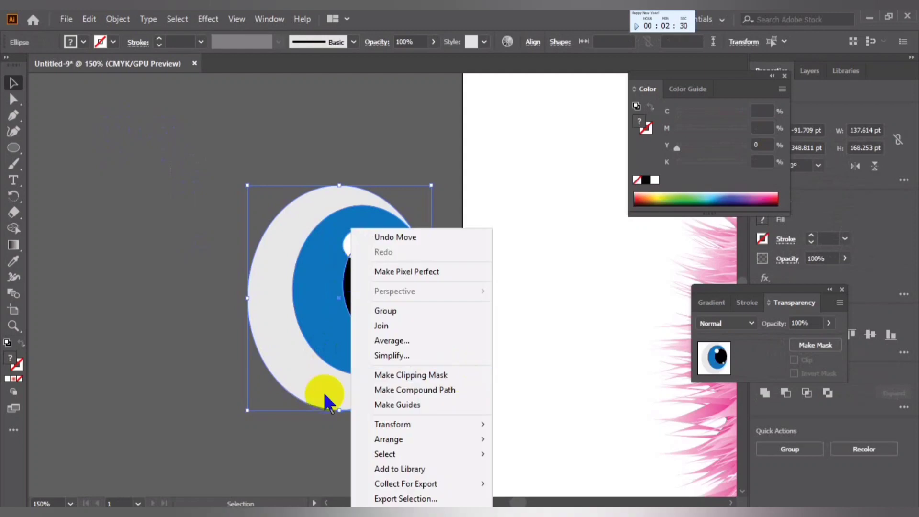
left_click(411, 313)
left_click(468, 359)
left_click_drag(391, 340, 317, 309)
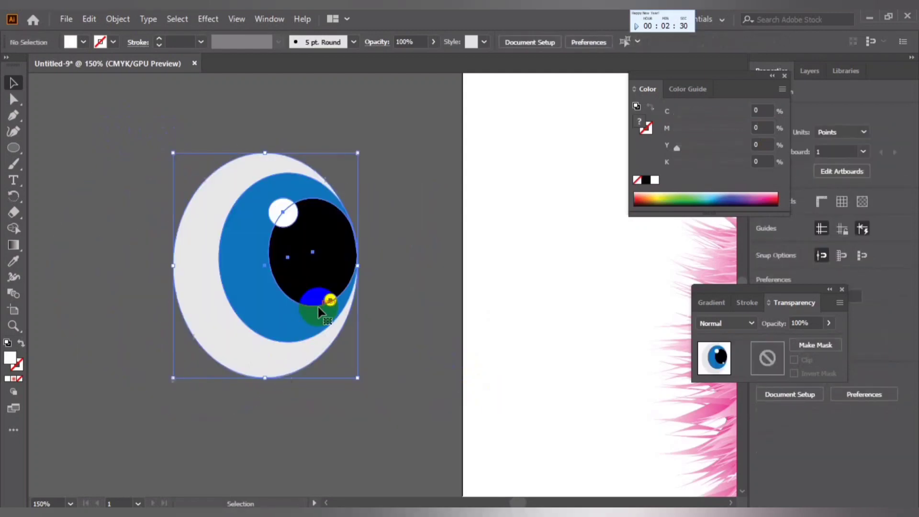
left_click(355, 342)
Drag the eye group onto the pink fuzzy body over its left glow
key("ctrl+minus")
key("ctrl+minus")
key("ctrl+minus")
key("ctrl+minus")
key("ctrl+minus")
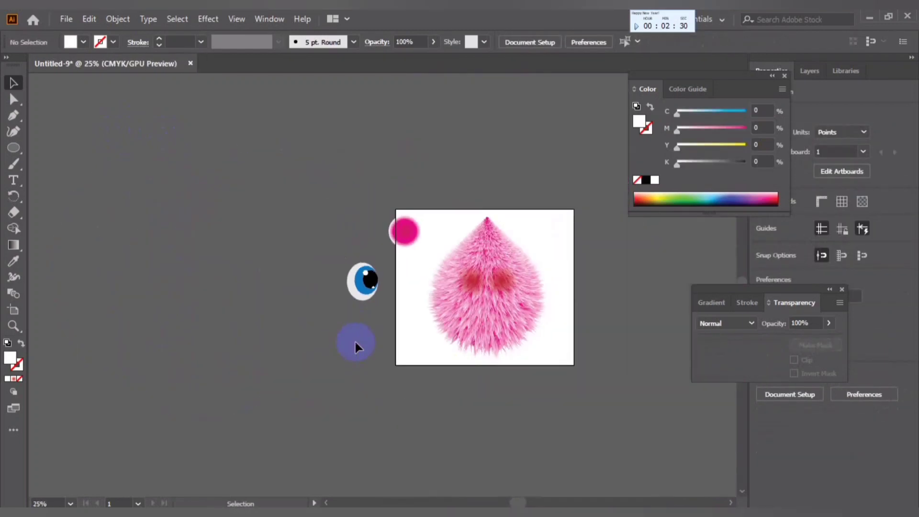
left_click_drag(451, 312, 378, 326)
key("ctrl+plus")
key("ctrl+plus")
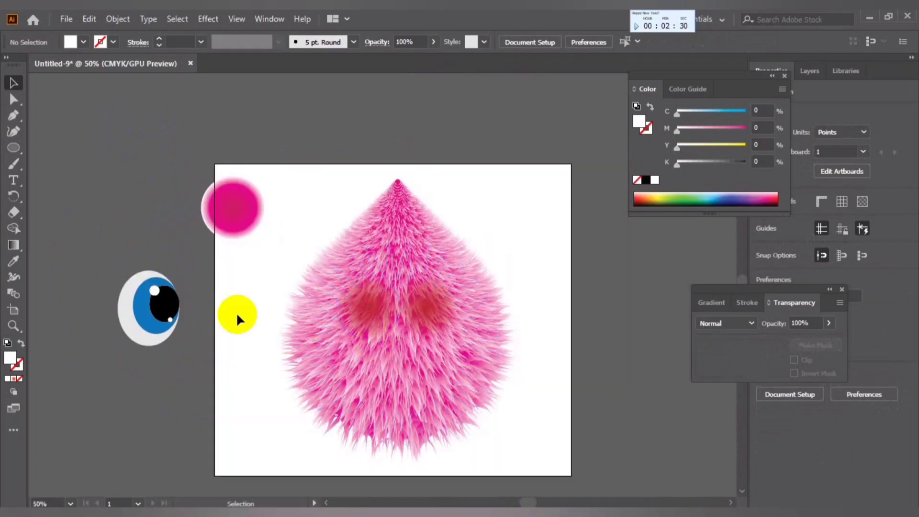
left_click_drag(159, 319, 389, 327)
key("ctrl+plus")
key("ctrl+plus")
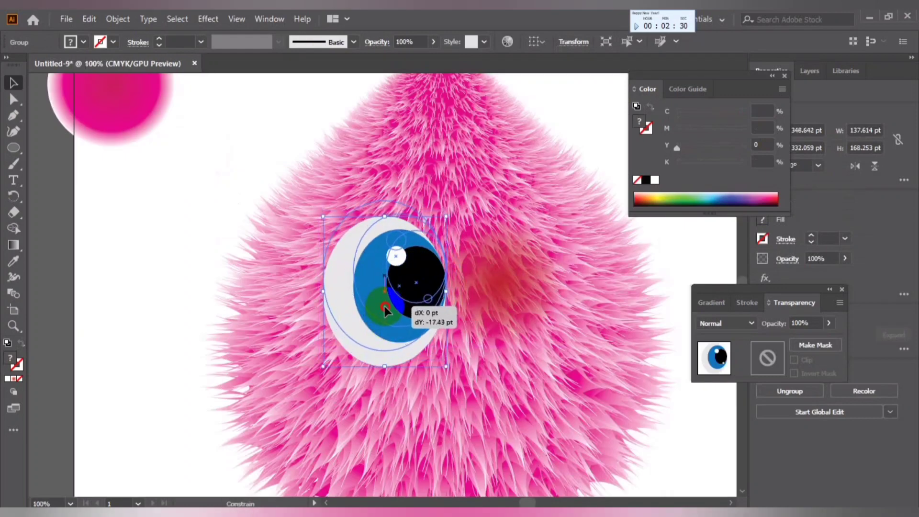
Raise the eye group and scale it down from its corner
left_click_drag(388, 327, 386, 311)
left_click_drag(446, 200, 435, 214)
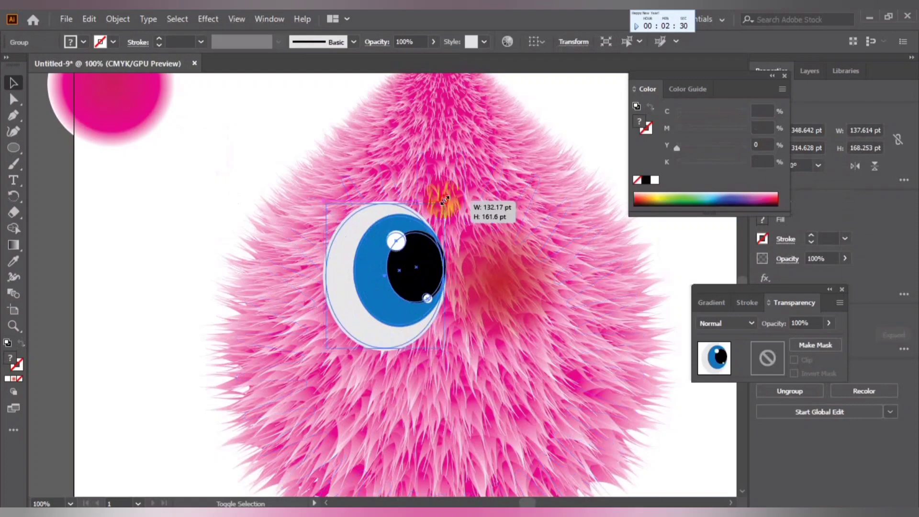
left_click_drag(419, 319, 430, 217)
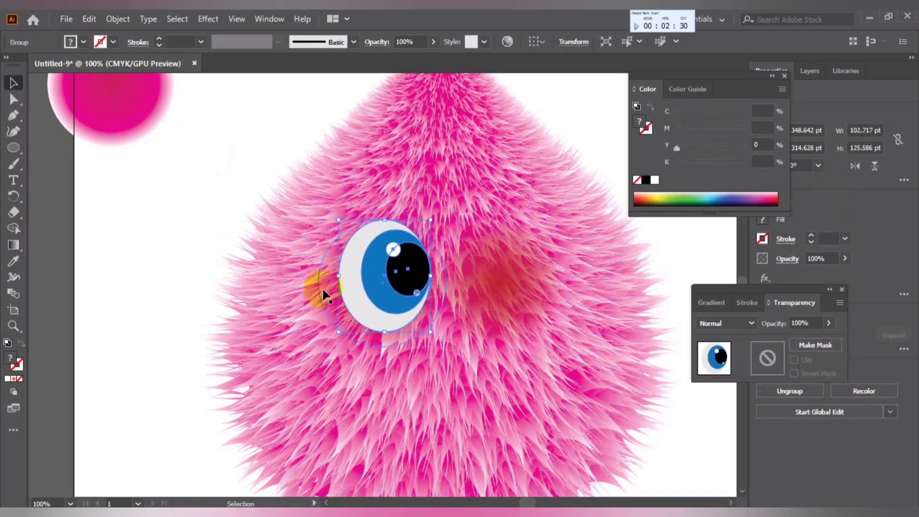
left_click(116, 242)
left_click_drag(348, 306, 379, 303)
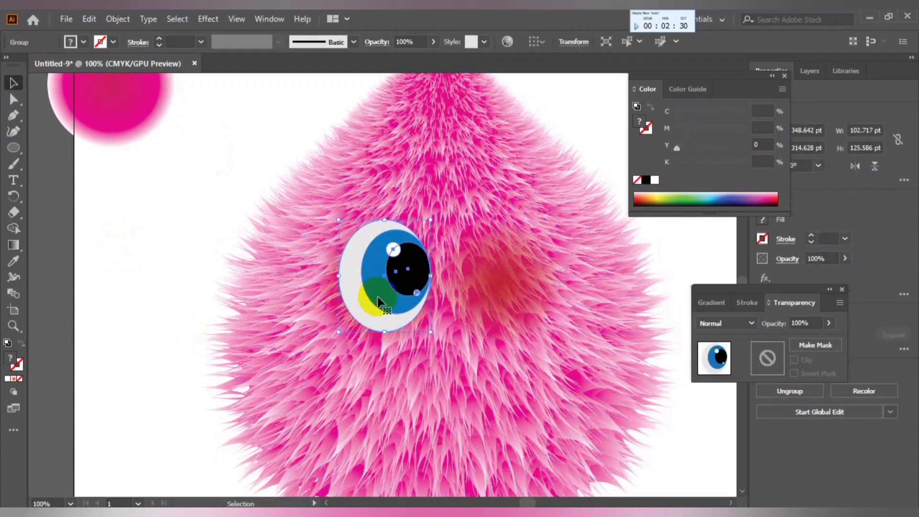
Nudge the eye down onto the face's left side and rotate it slightly
key("Down")
key("Down")
key("Down")
key("Down")
key("Down")
key("Down")
key("Down")
key("Down")
key("Down")
key("Down")
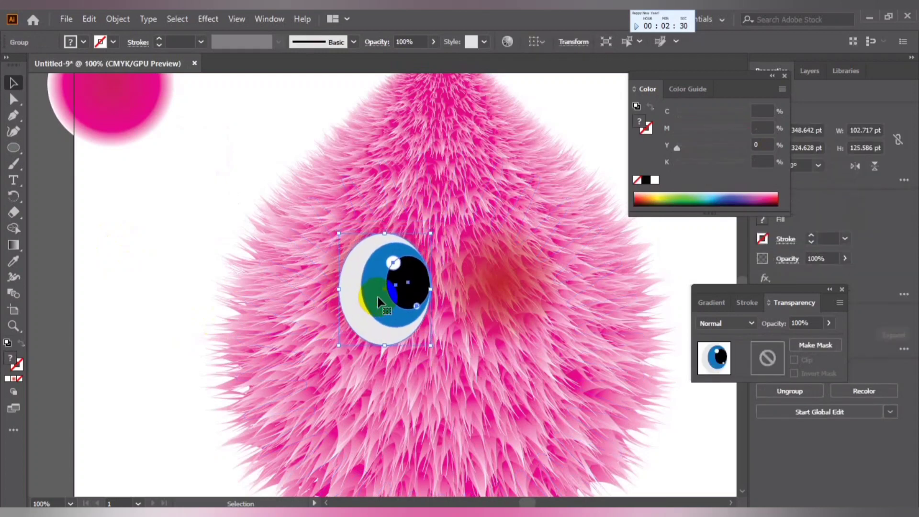
key("Down")
key("Down")
key("Down")
key("Down")
key("Down")
key("Down")
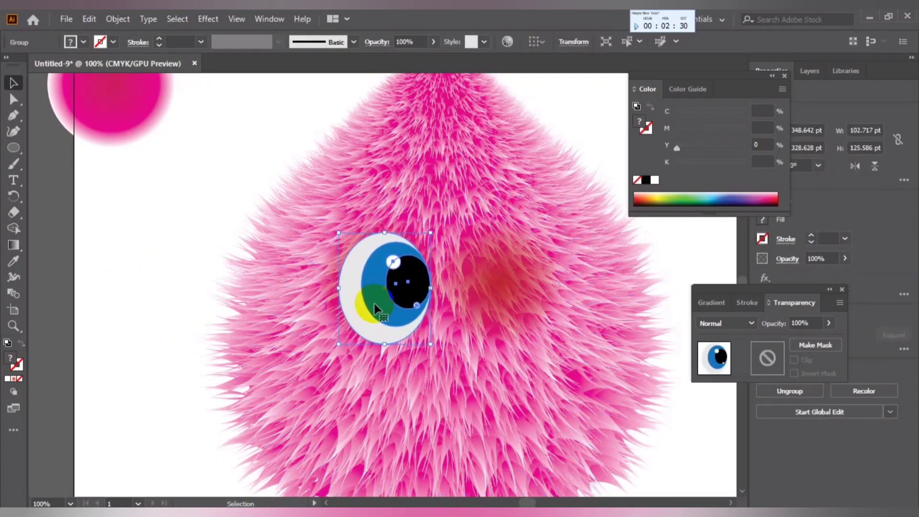
left_click_drag(374, 304, 381, 307)
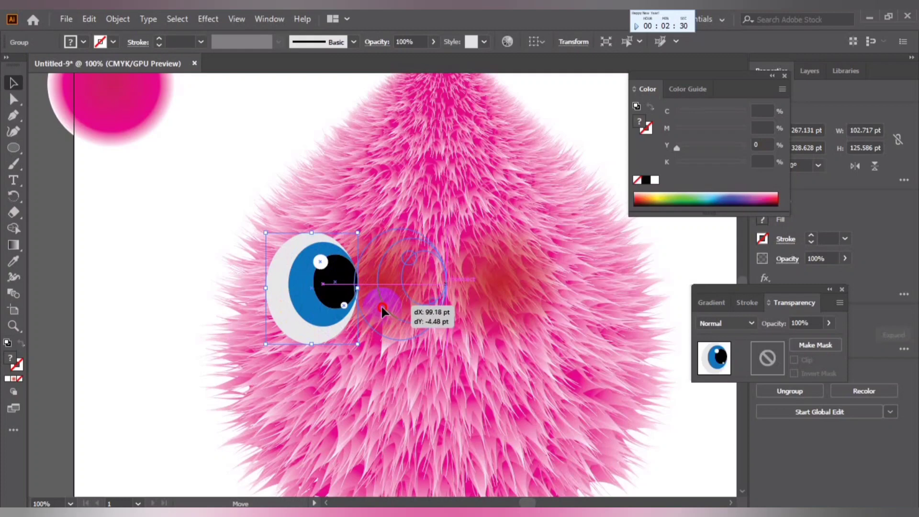
left_click_drag(381, 307, 381, 306)
key("ctrl+minus")
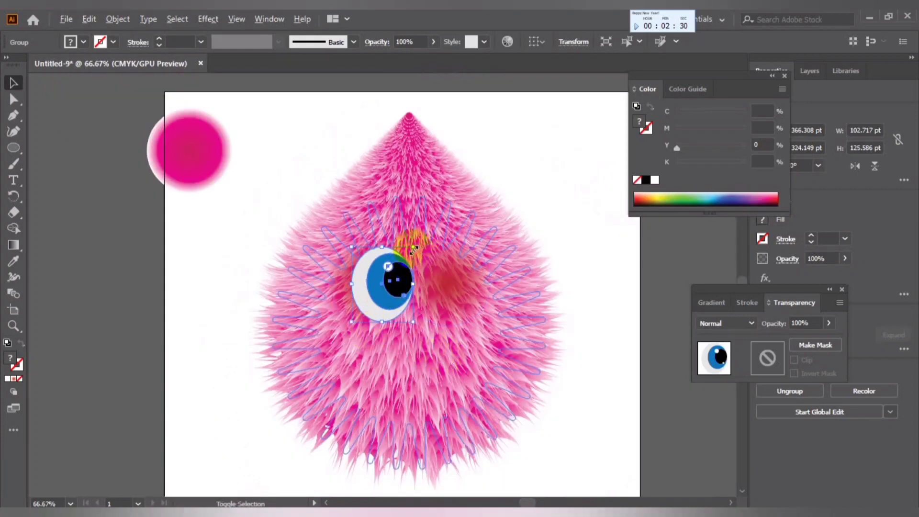
left_click_drag(413, 248, 379, 291)
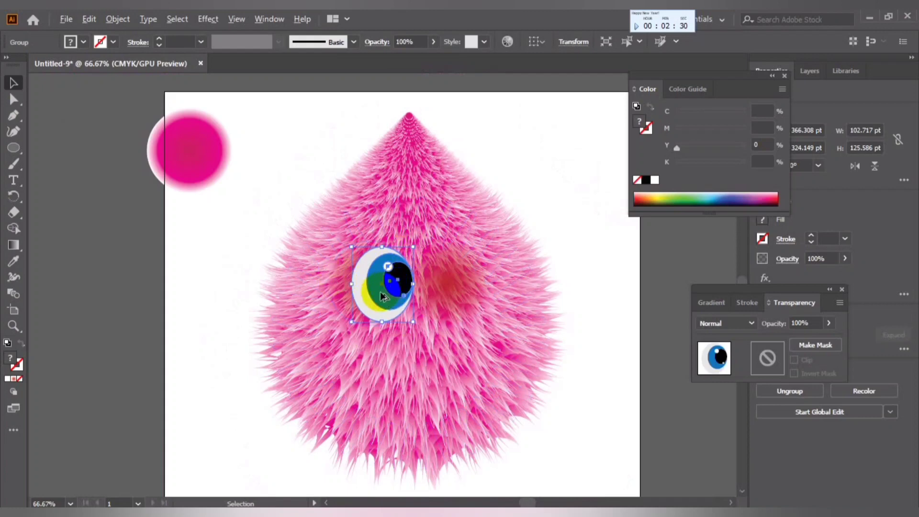
left_click(89, 20)
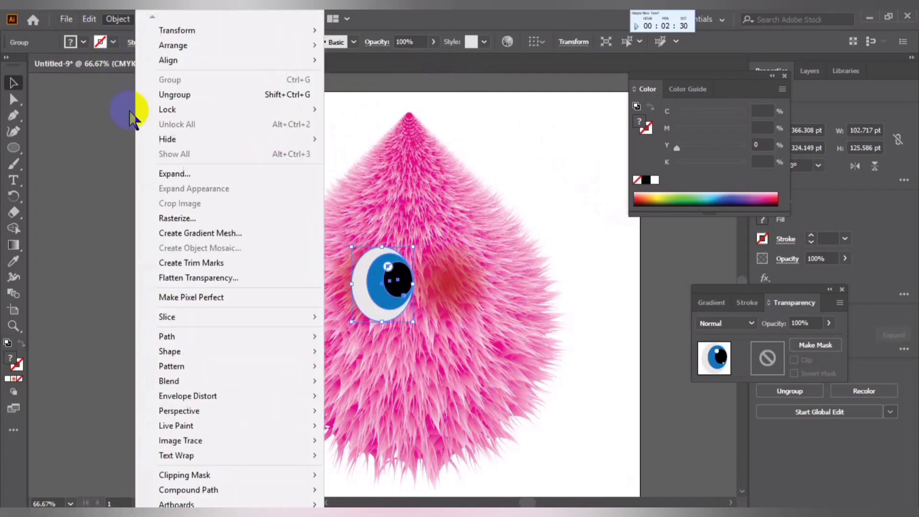
Paste a flipped copy of the eye in front and move it right of the first eye
left_click(116, 113)
left_click(397, 265)
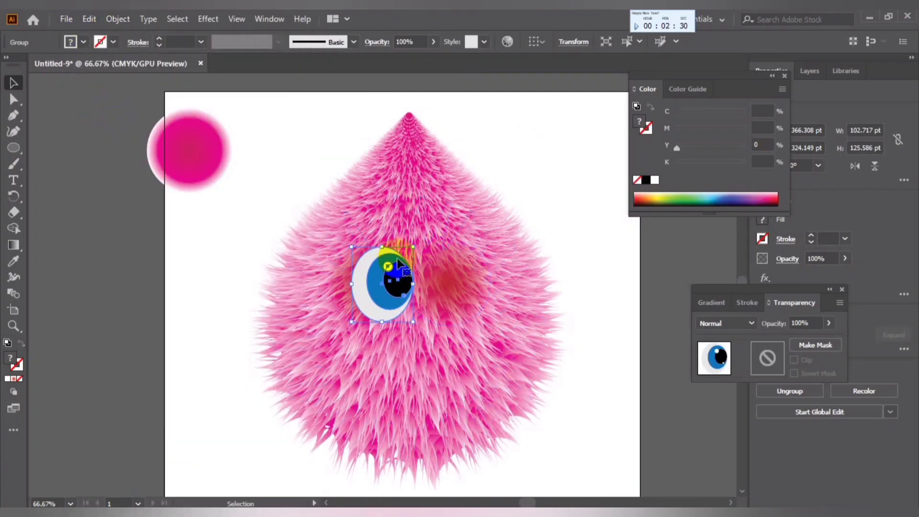
left_click(874, 166)
left_click(854, 166)
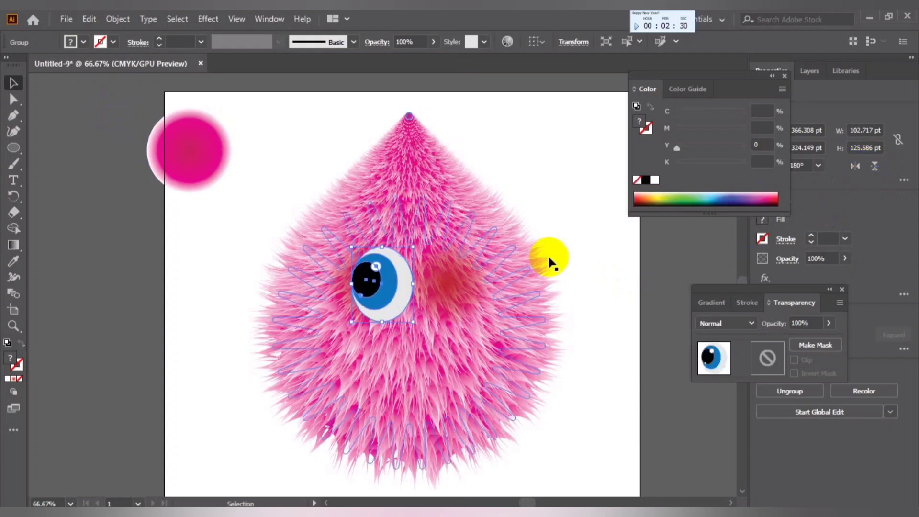
left_click_drag(392, 299, 446, 299)
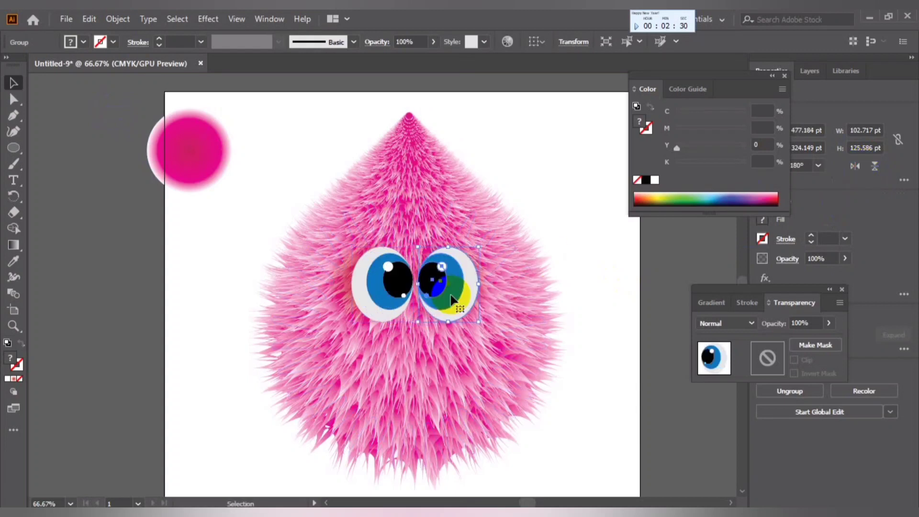
left_click(208, 281)
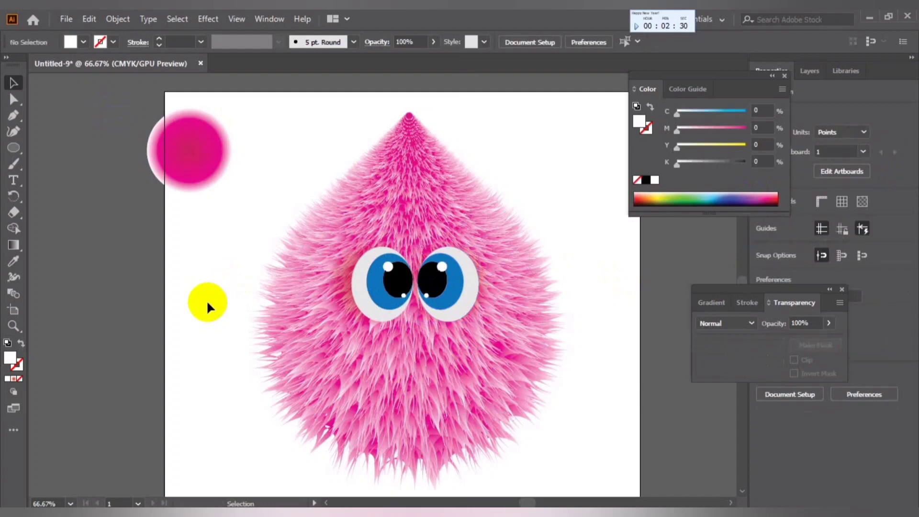
key("ctrl+minus")
key("ctrl+plus")
key("ctrl+plus")
key("ctrl+plus")
key("ctrl+minus")
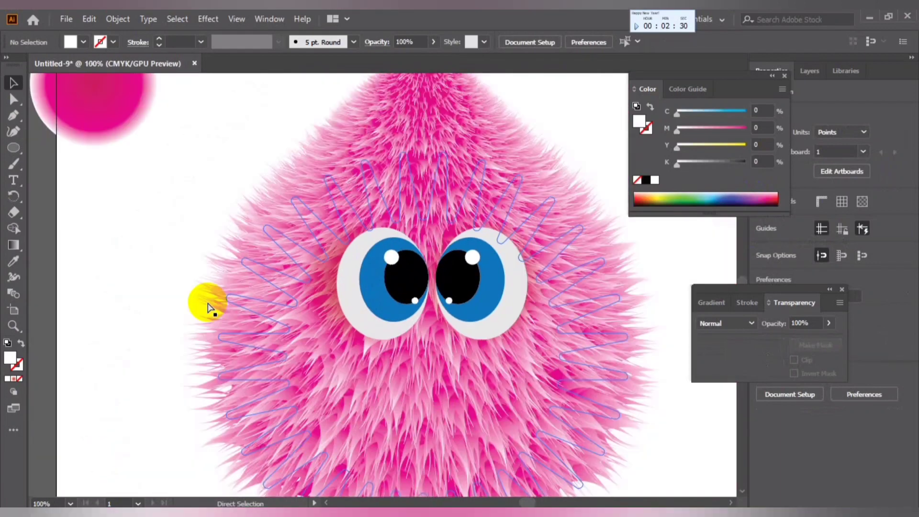
key("ctrl+minus")
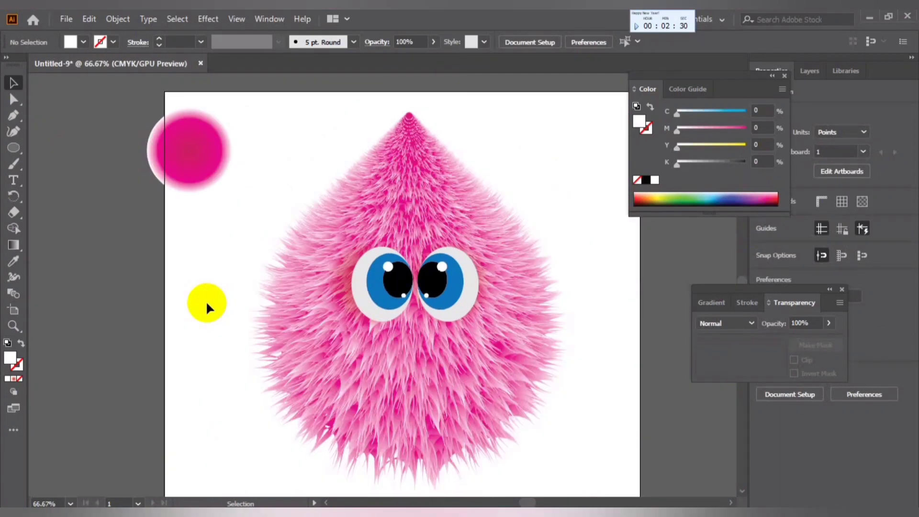
Copy the blush glow ellipse behind the right eye and enlarge both blush ellipses
left_click(349, 308)
left_click_drag(349, 307, 486, 298)
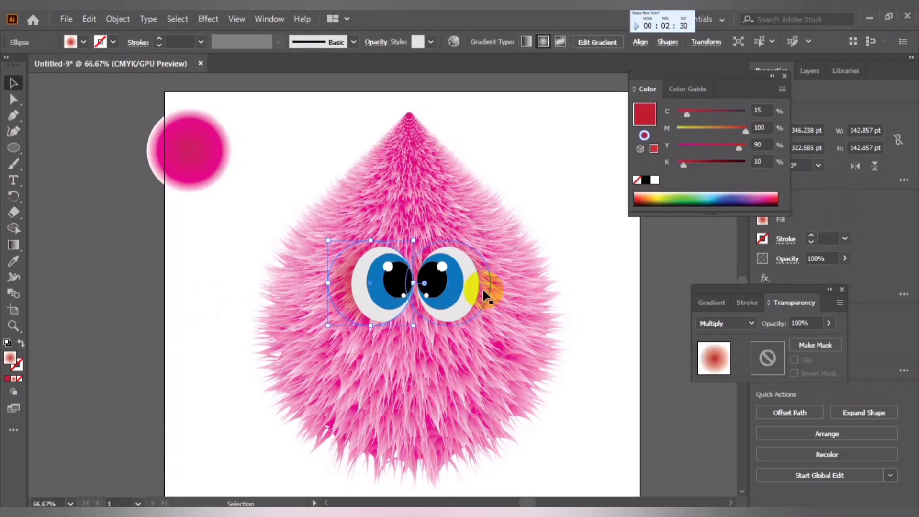
left_click(334, 285, "shift")
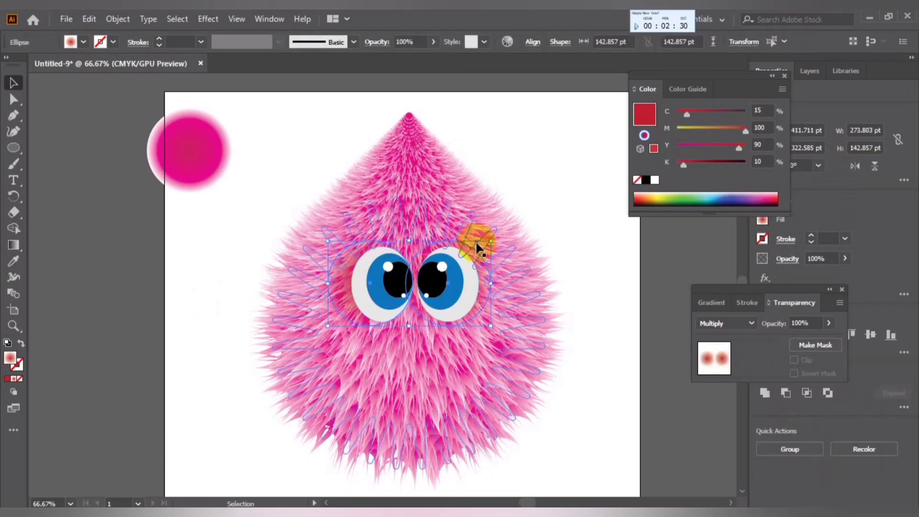
left_click_drag(488, 242, 503, 234)
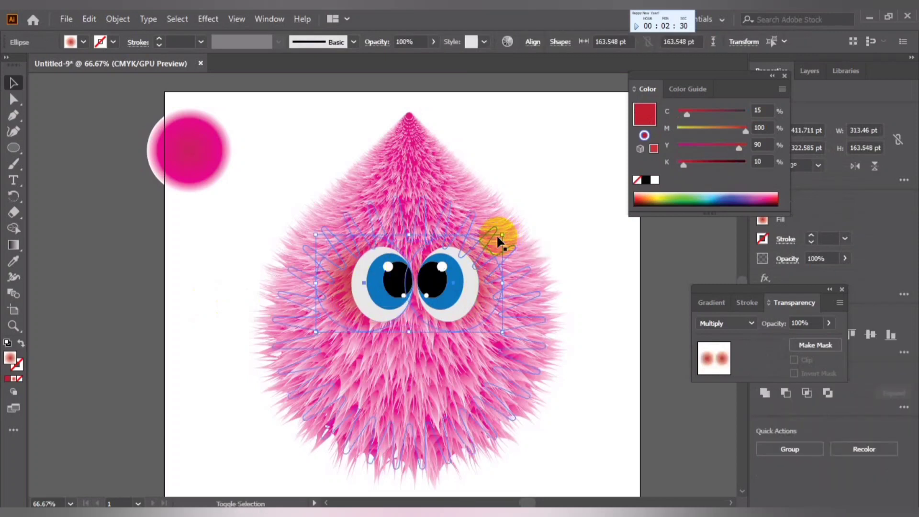
left_click(202, 339)
Enlarge both eyes together by their corner handles
left_click(369, 290)
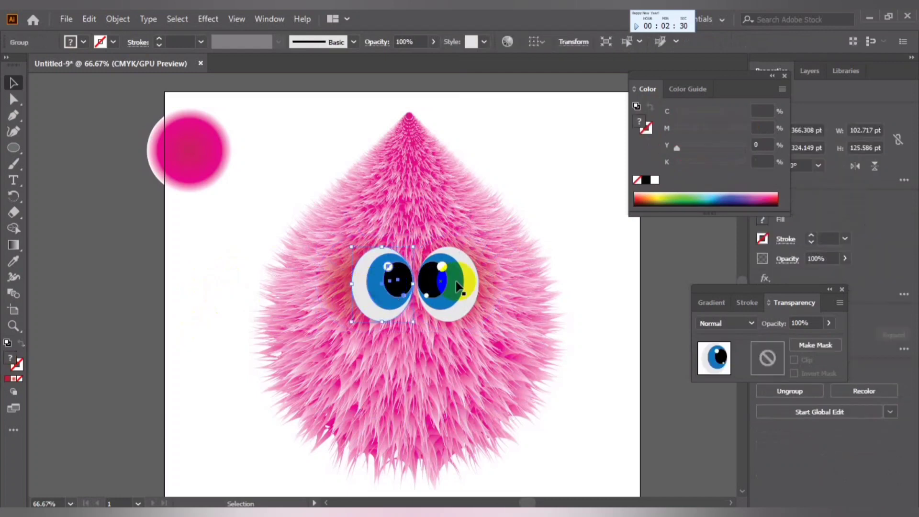
left_click(472, 257, "shift")
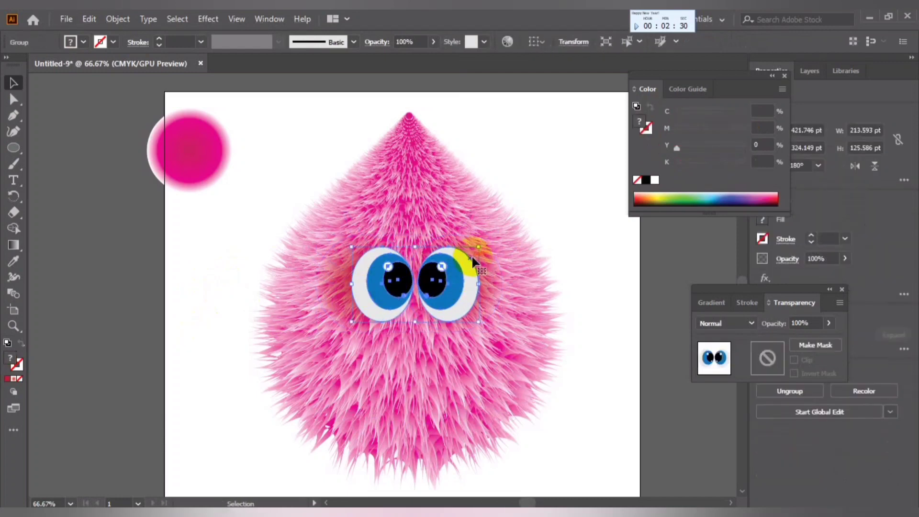
left_click_drag(480, 245, 484, 234)
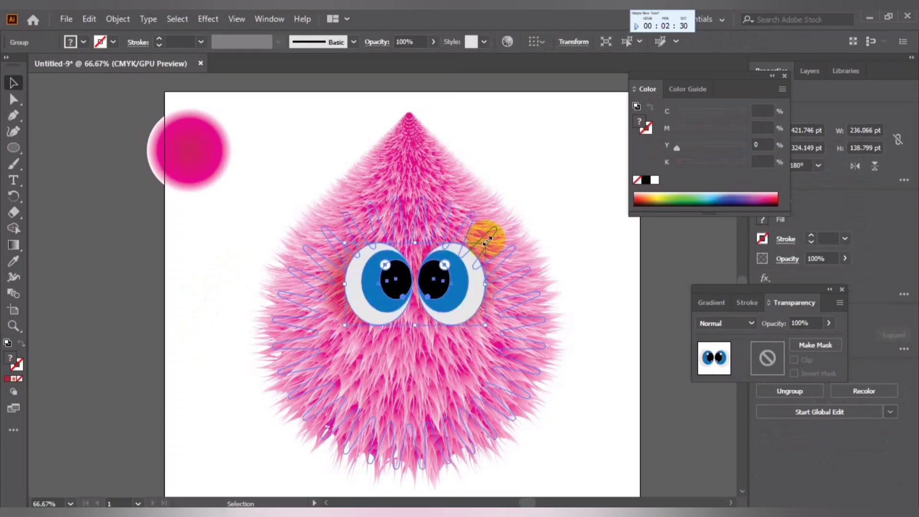
left_click_drag(230, 264, 181, 274)
left_click(449, 294)
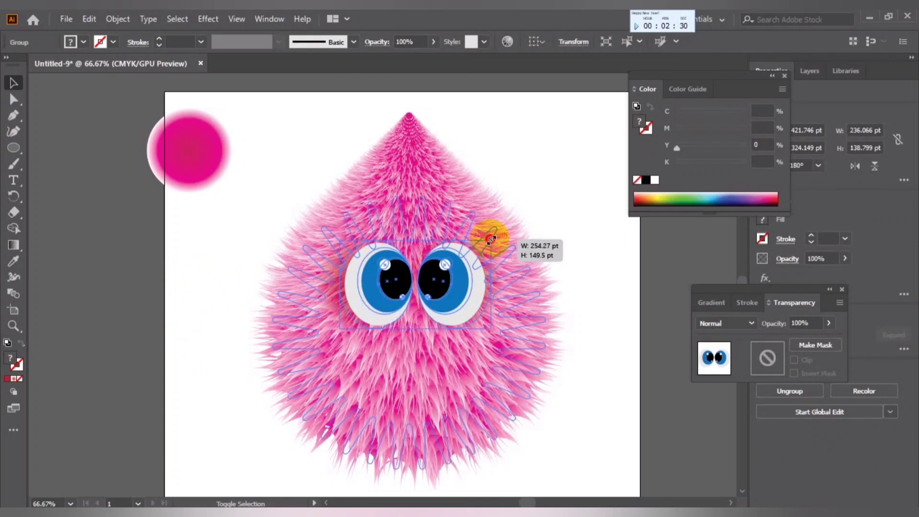
left_click_drag(487, 240, 488, 236)
left_click(267, 318)
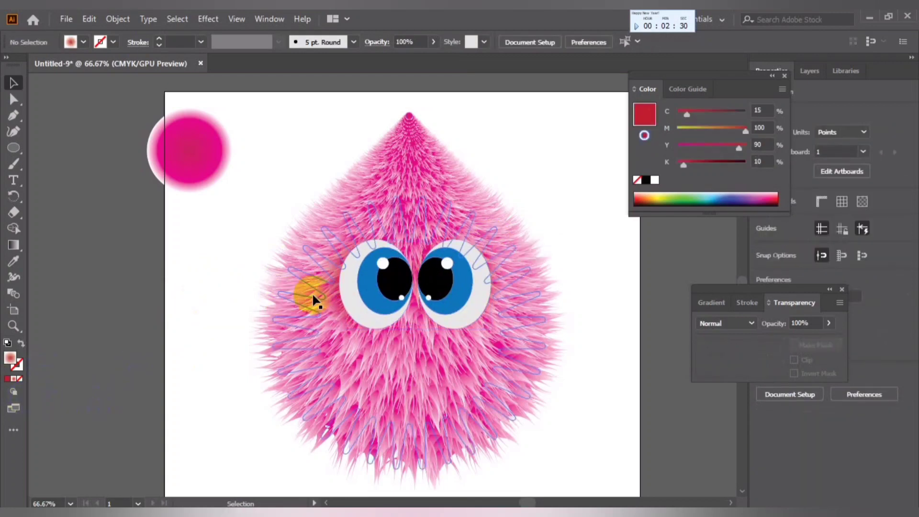
Move the blush gradient's left red stop to about 22% on both glow ellipses
mouse_move(396, 297)
left_mouse_down()
mouse_move(495, 299)
mouse_move(335, 305)
left_mouse_up()
left_click(495, 287, "shift")
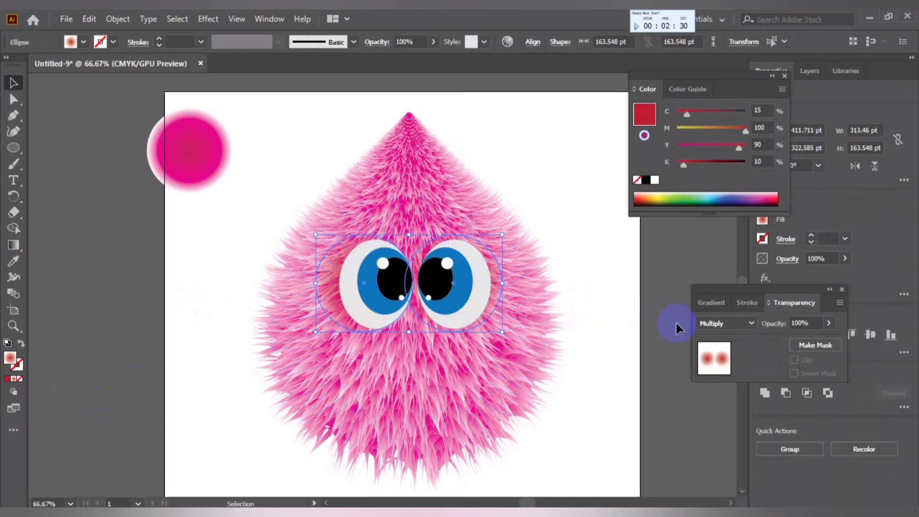
left_click(713, 303)
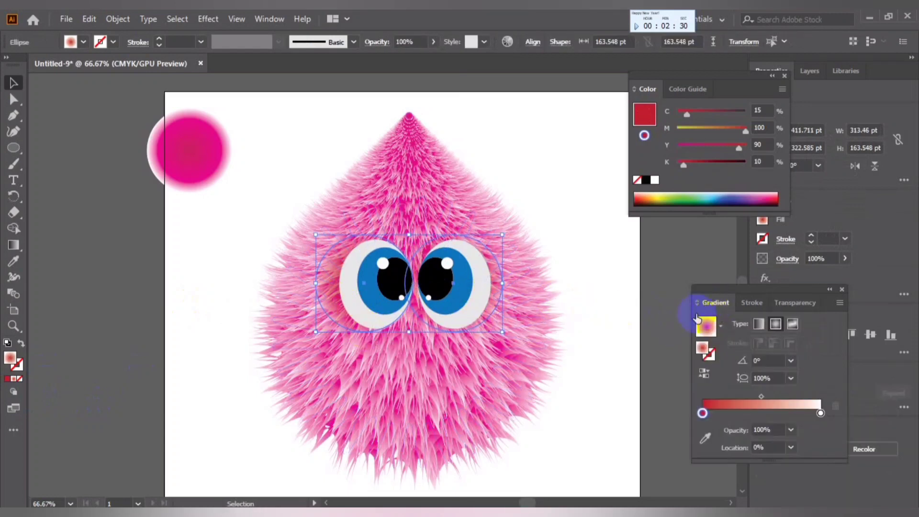
left_click(702, 412)
left_click_drag(702, 413, 730, 420)
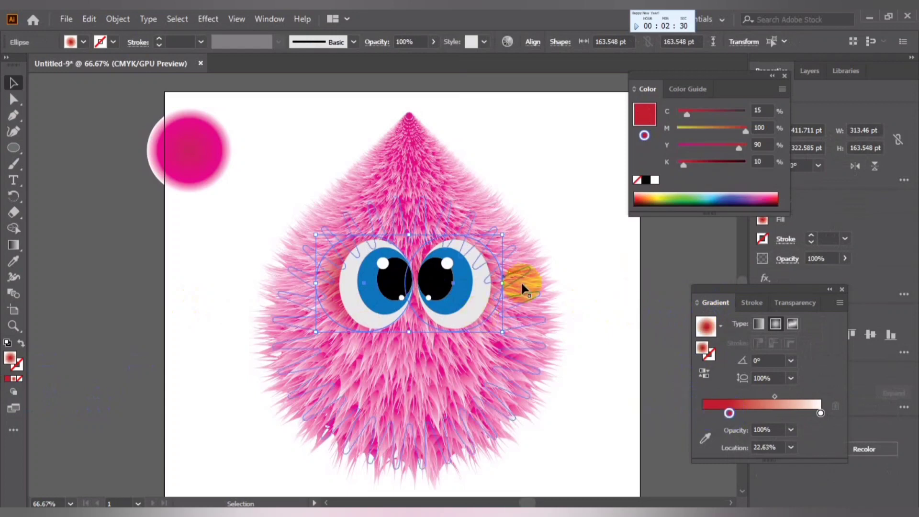
left_click(497, 237, "shift")
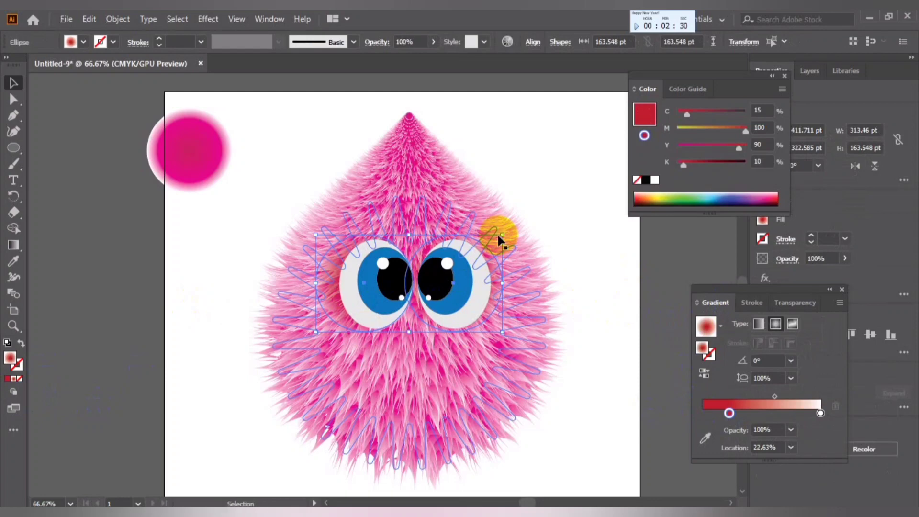
left_click(322, 341, "shift")
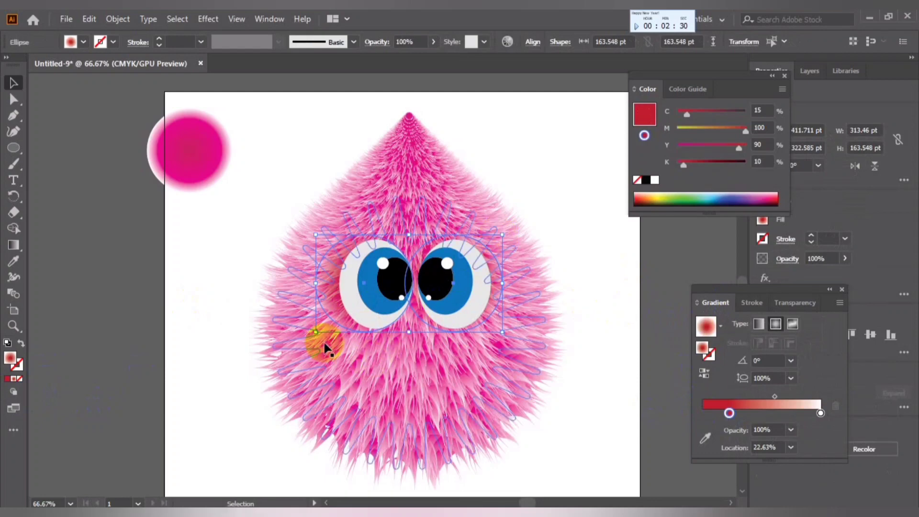
left_click(173, 320)
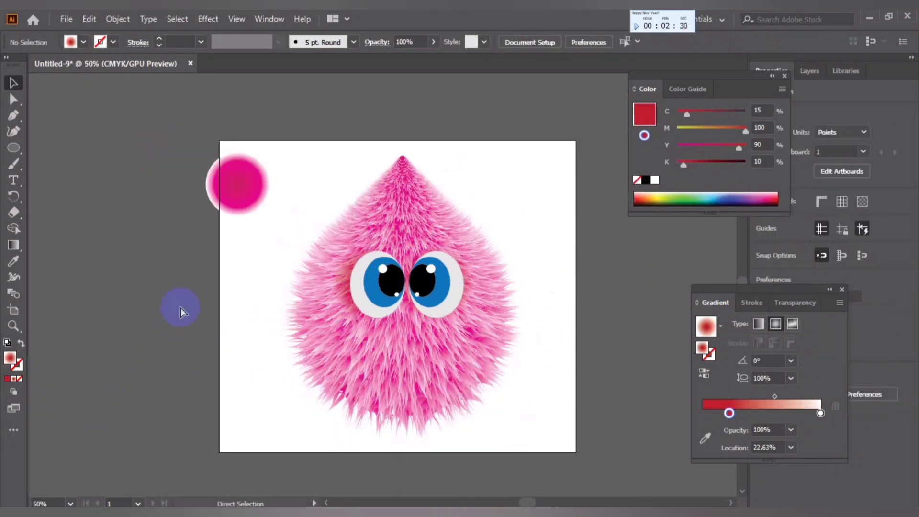
Slightly enlarge the left blush glow ellipse
key("ctrl+plus")
left_click(313, 302)
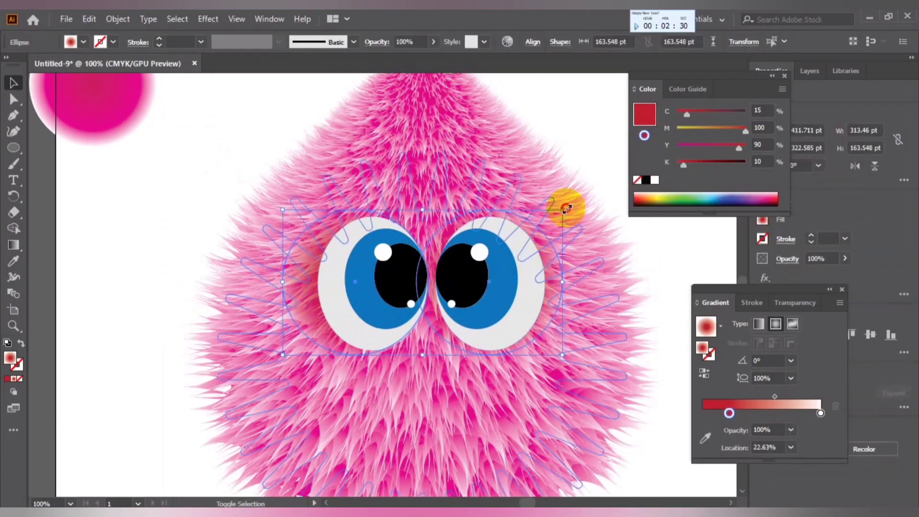
left_click_drag(565, 206, 571, 205)
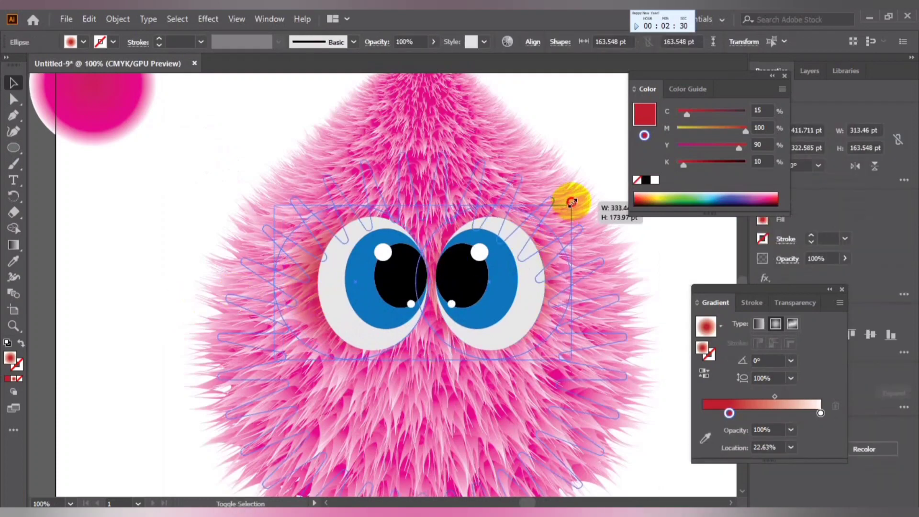
left_click(136, 266)
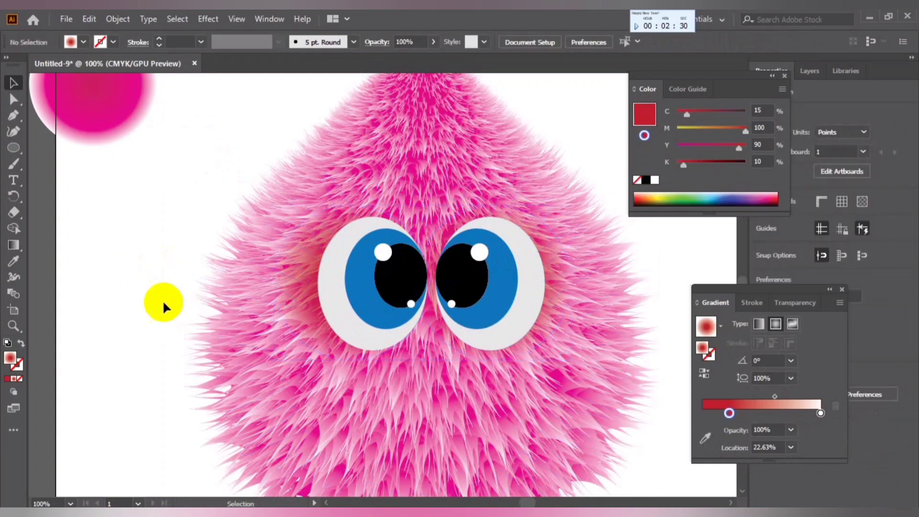
Group the left and right blush glow ellipses
left_click(293, 311)
left_click(542, 294, "shift")
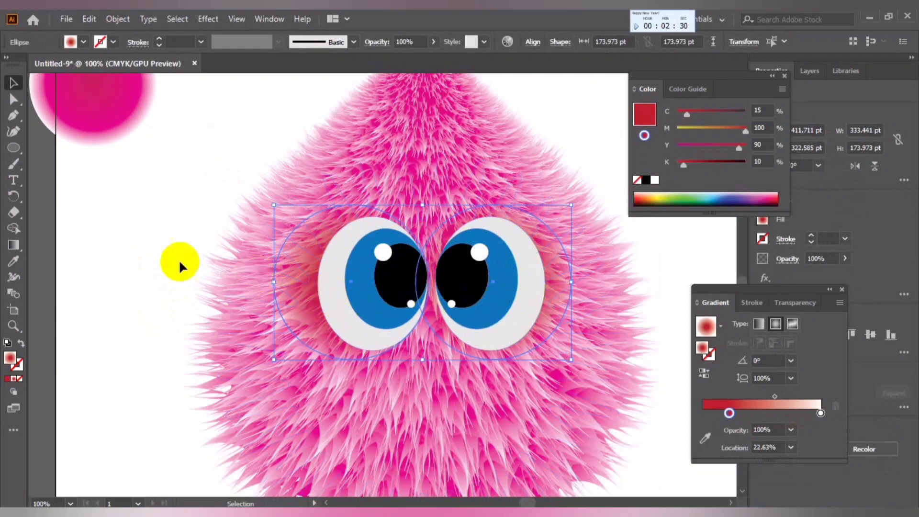
left_click(278, 264)
left_click(275, 282)
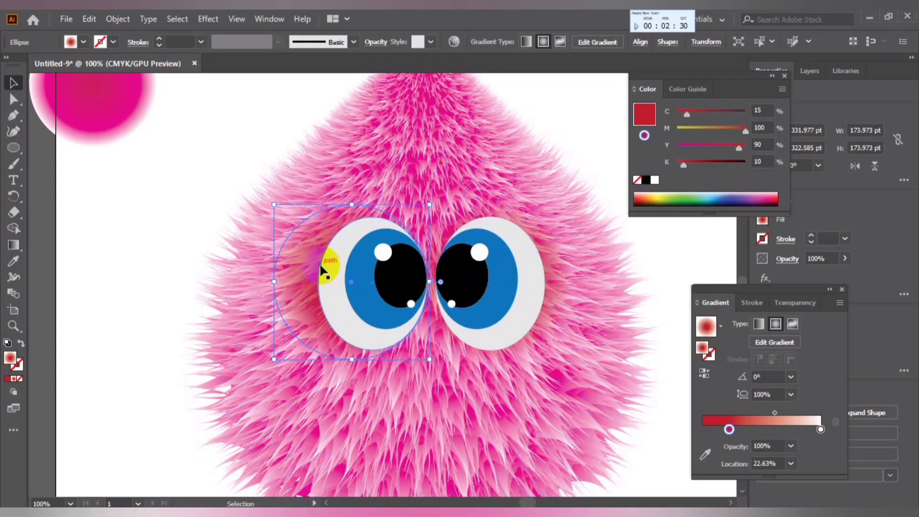
left_click(550, 266, "shift")
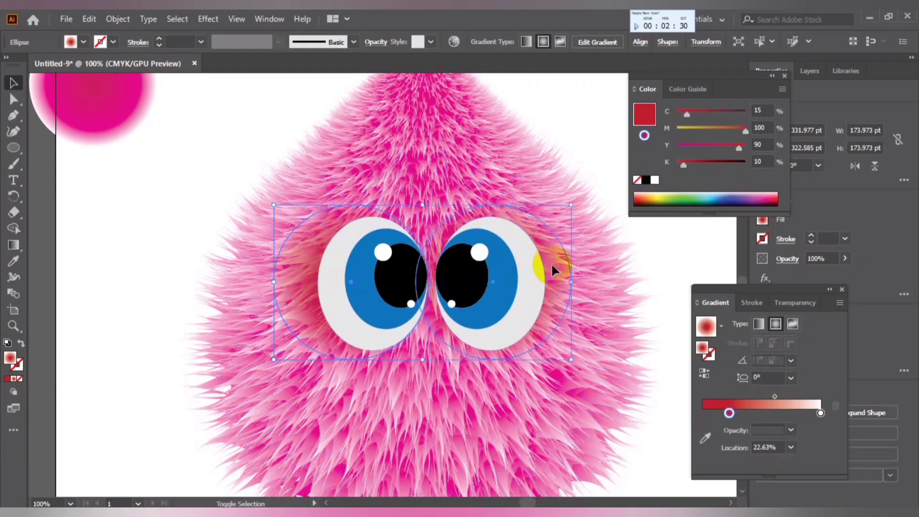
left_click(841, 289)
right_click(539, 307)
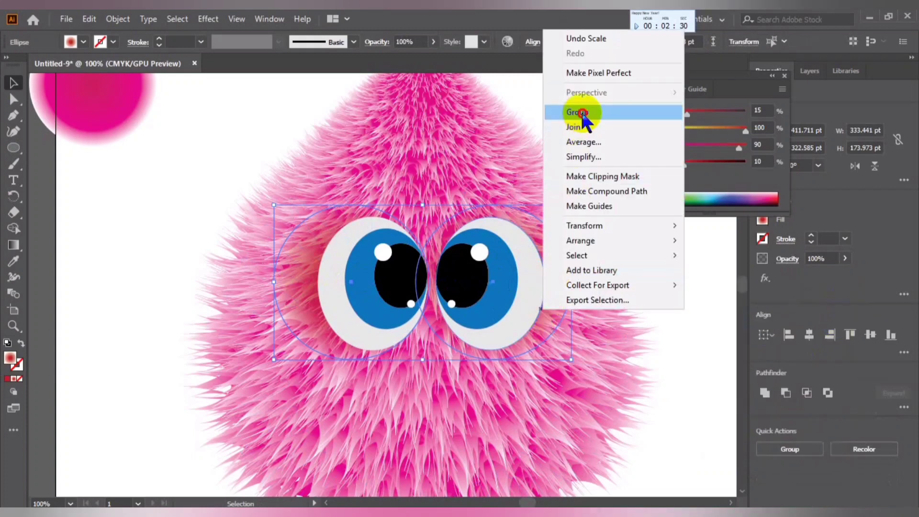
left_click(580, 113)
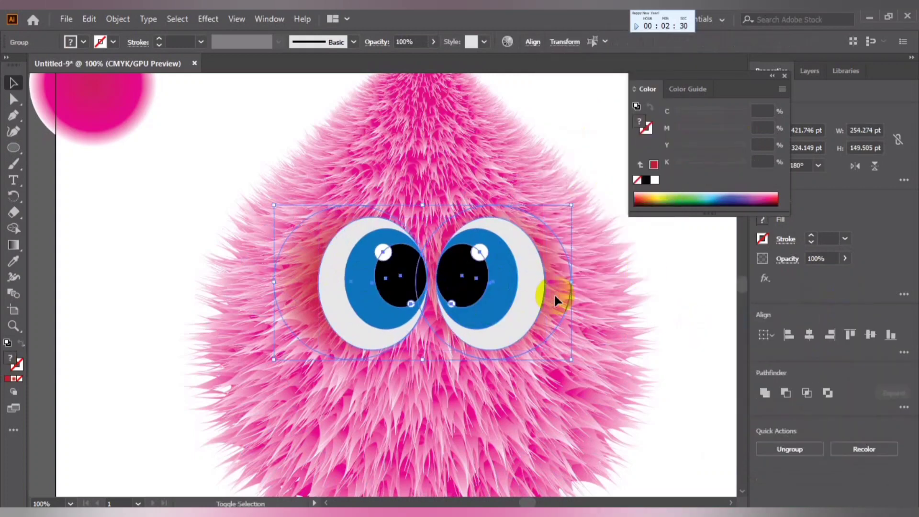
Align the grouped blush glows by their vertical centres
left_click(809, 334)
left_click(869, 335)
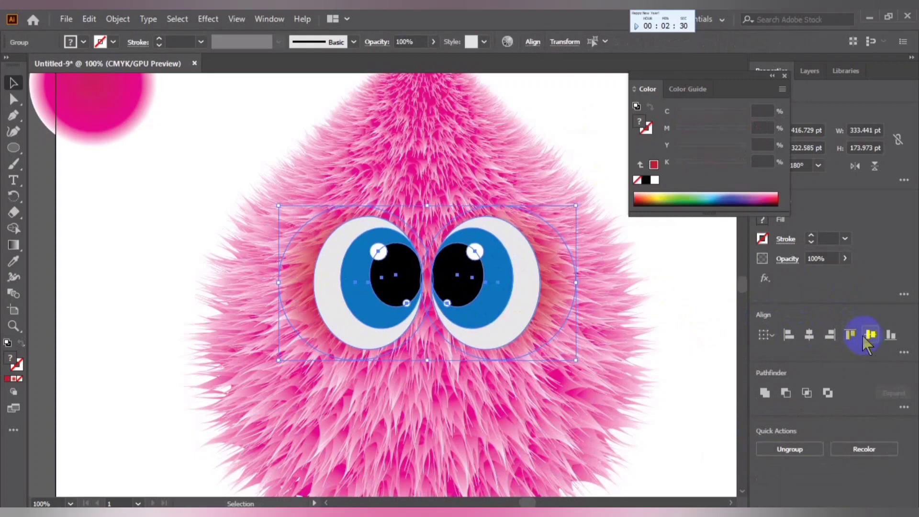
left_click(702, 350)
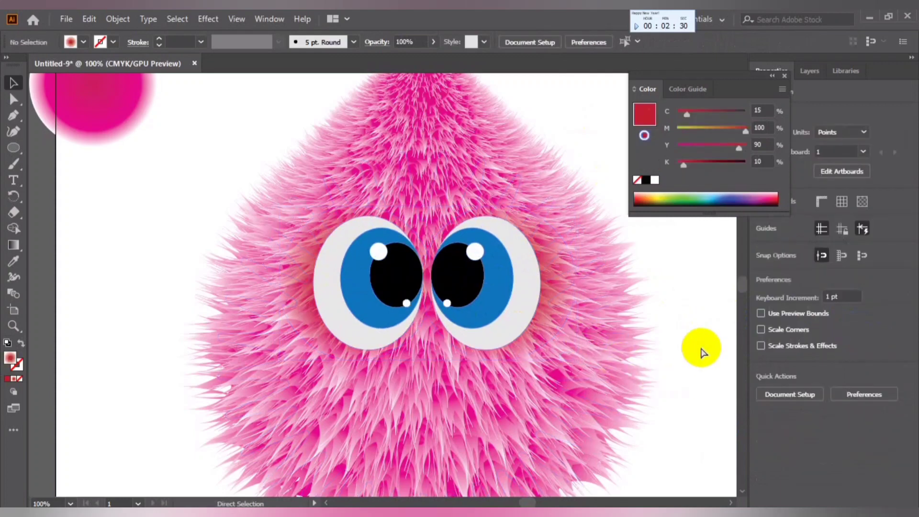
key("ctrl+minus")
key("ctrl+minus")
key("ctrl+minus")
key("ctrl+equal")
key("ctrl+equal")
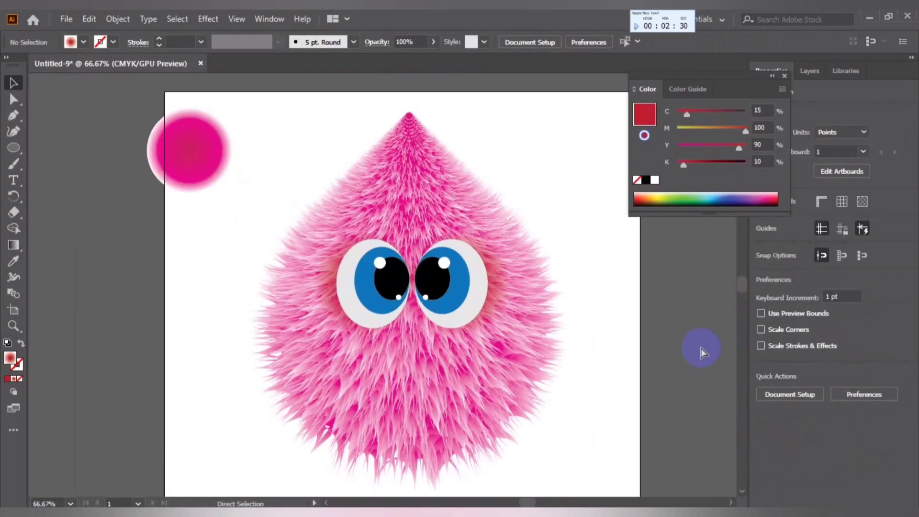
key("ctrl+equal")
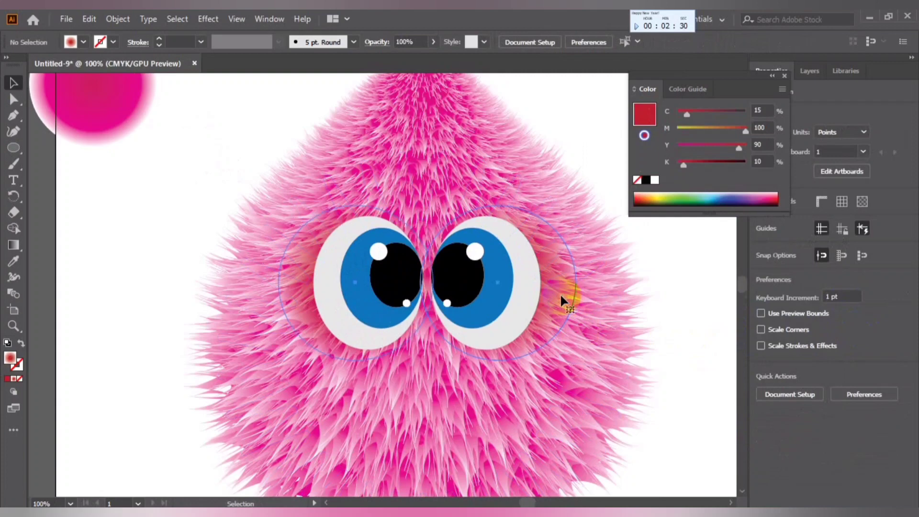
Draw a new small oval in the empty space left of the character
left_click(563, 299)
left_click(114, 325)
left_click_drag(113, 324, 301, 263)
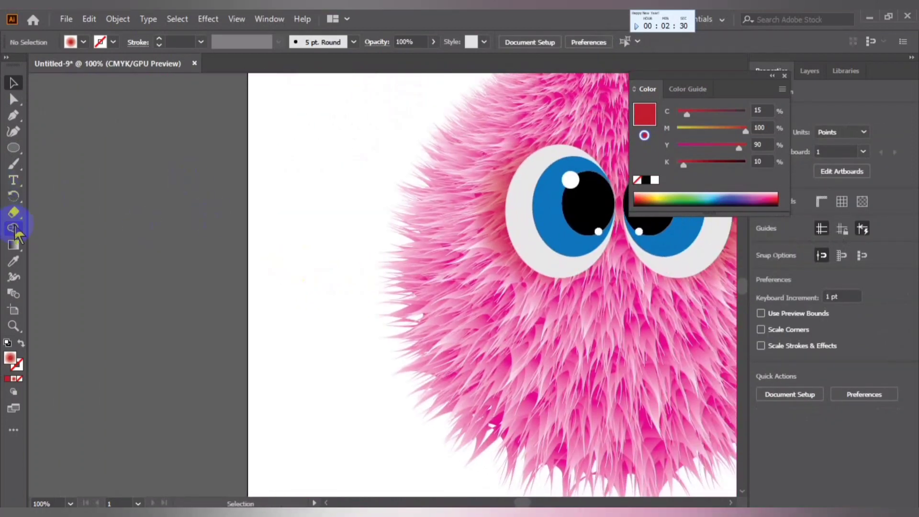
left_click(13, 147)
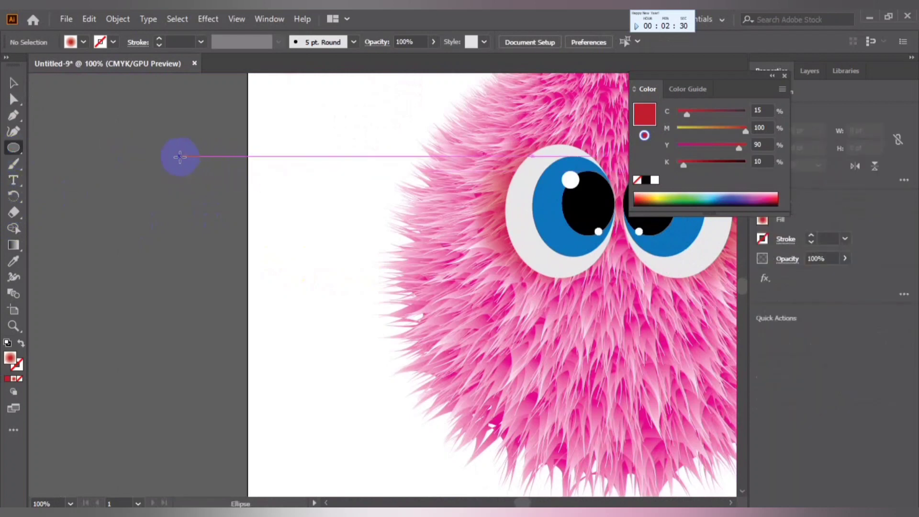
left_click_drag(180, 156, 237, 249)
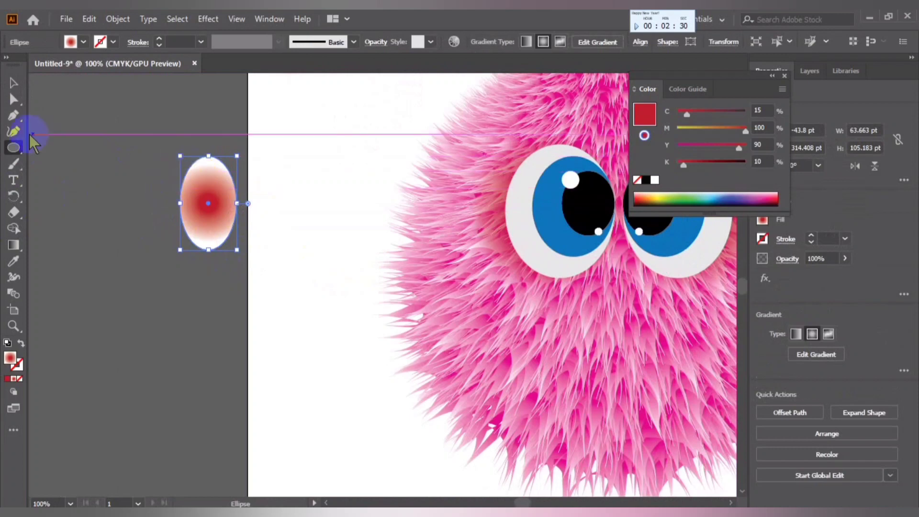
left_click(13, 83)
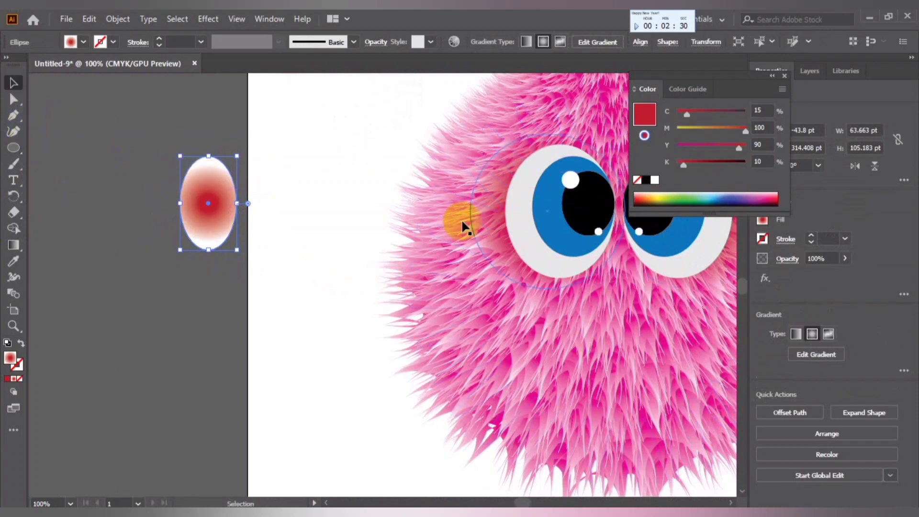
Give the oval a gradient, removing the extra stop and making the end stop orange
left_click(13, 245)
double_click(13, 246)
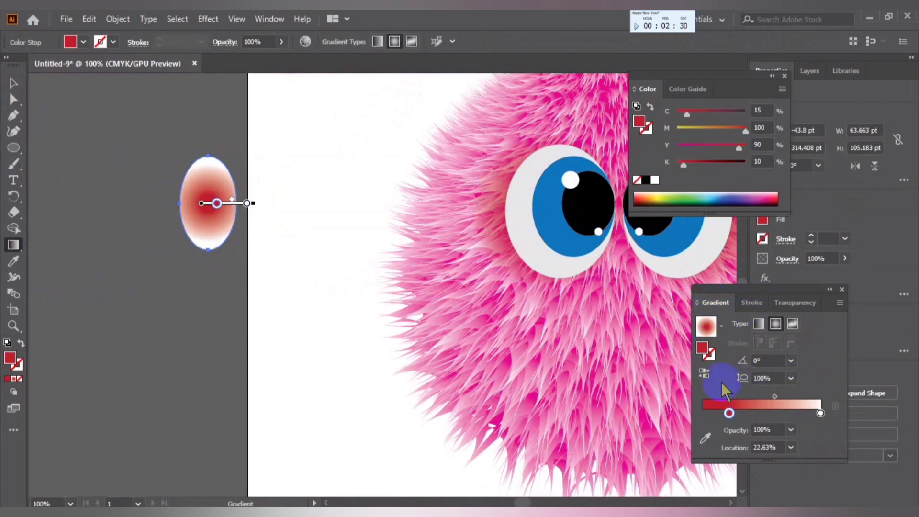
left_click(728, 412)
left_click_drag(725, 412, 694, 415)
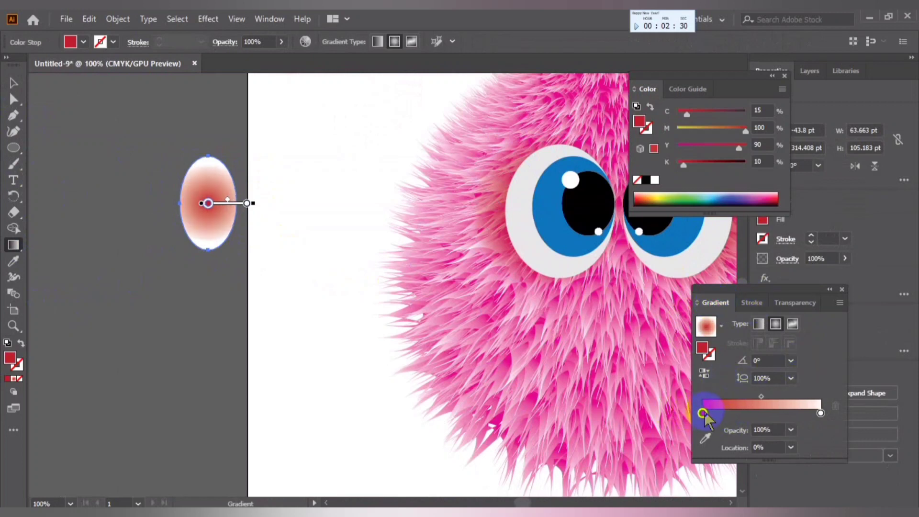
mouse_move(818, 409)
left_mouse_down()
mouse_move(794, 413)
mouse_move(851, 404)
left_mouse_up()
left_click(821, 413)
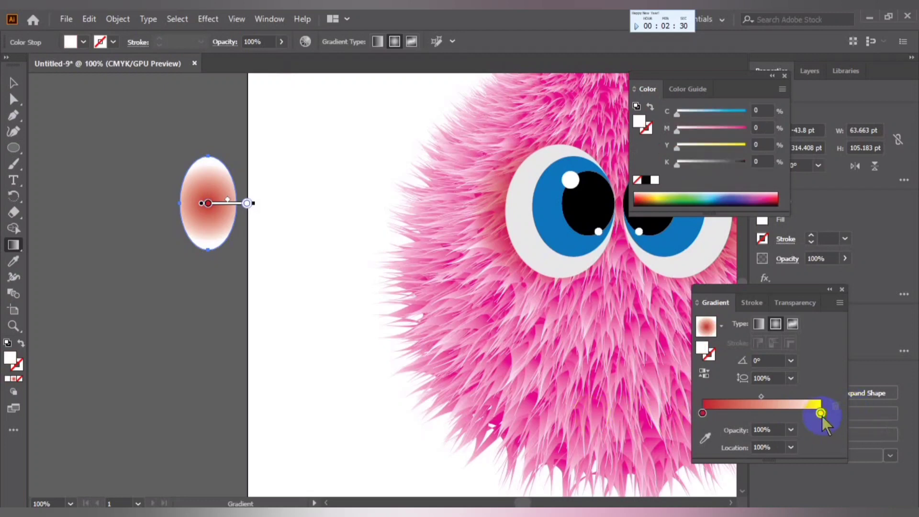
double_click(820, 413)
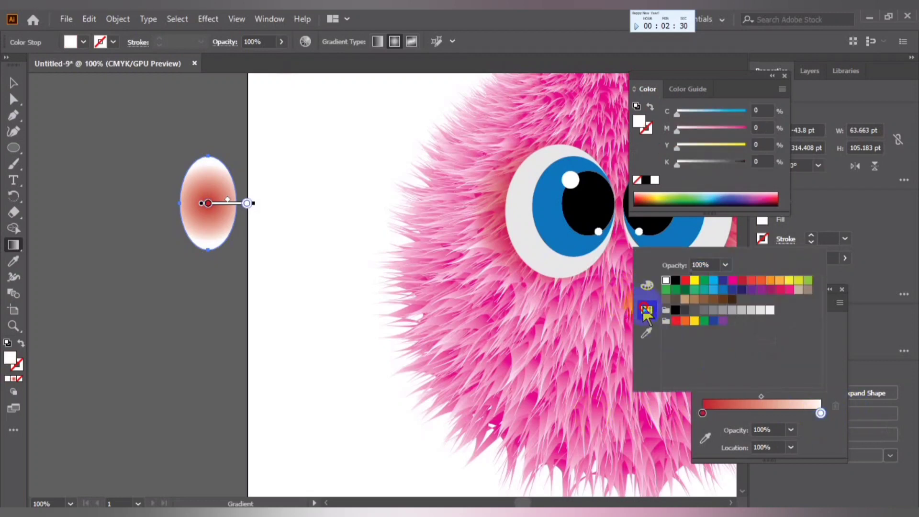
left_click(760, 279)
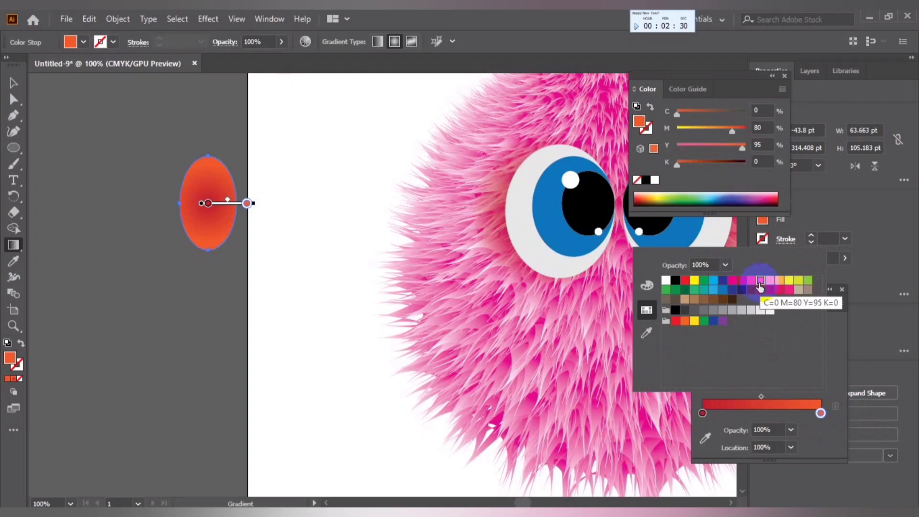
Make the starting stop light orange, set the gradient to Radial, and rotate it vertical
left_click(701, 413)
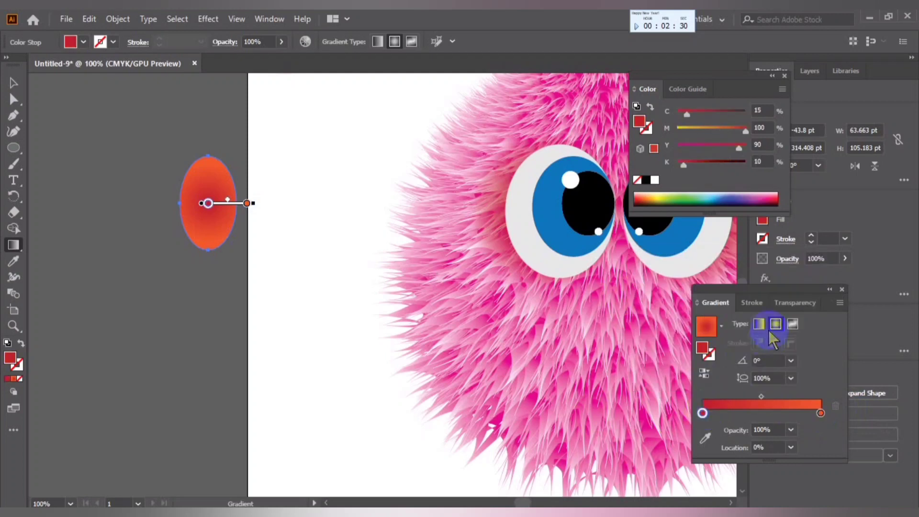
double_click(703, 413)
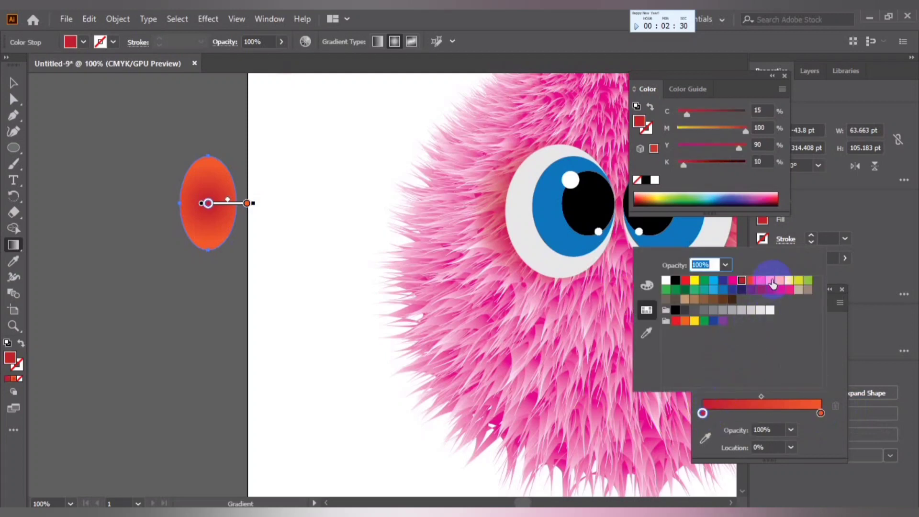
left_click(780, 281)
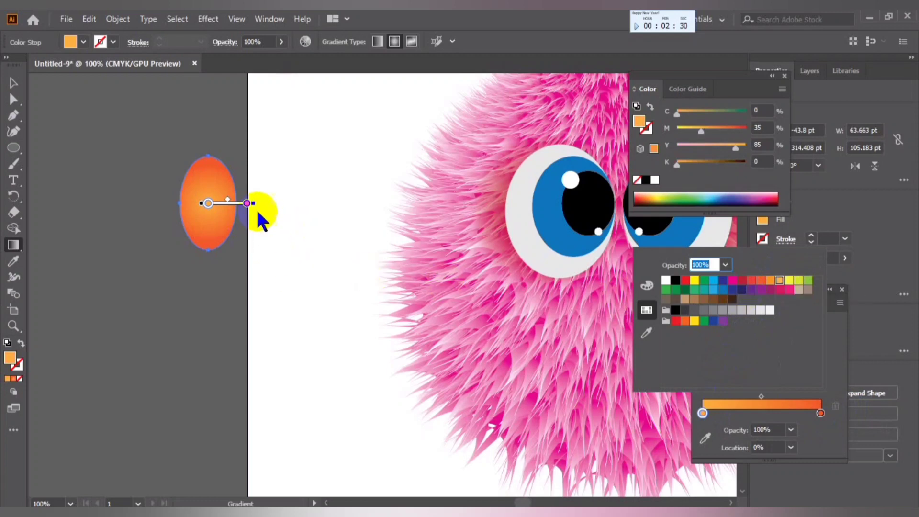
left_click(702, 412)
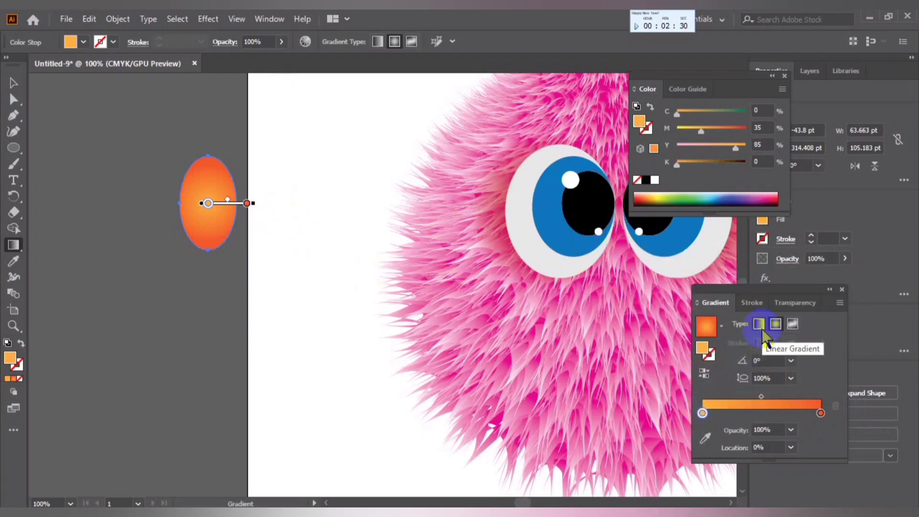
left_click(759, 325)
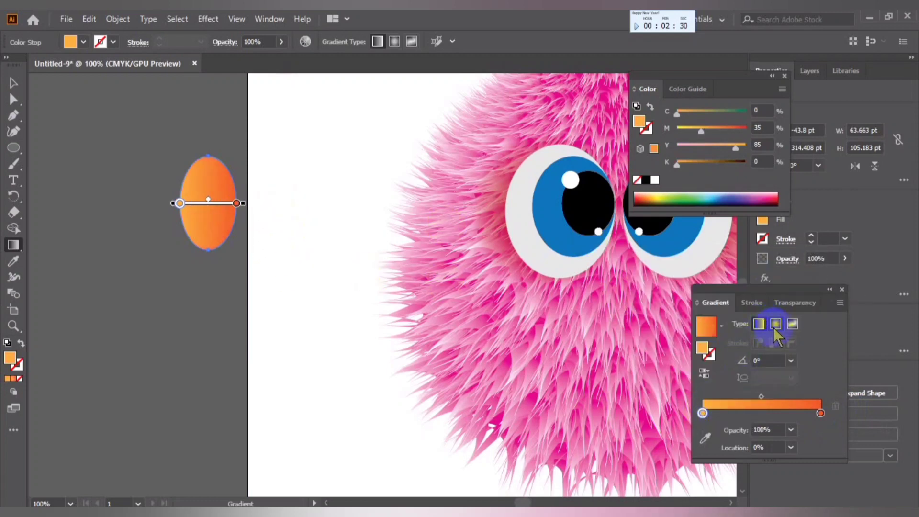
left_click(775, 324)
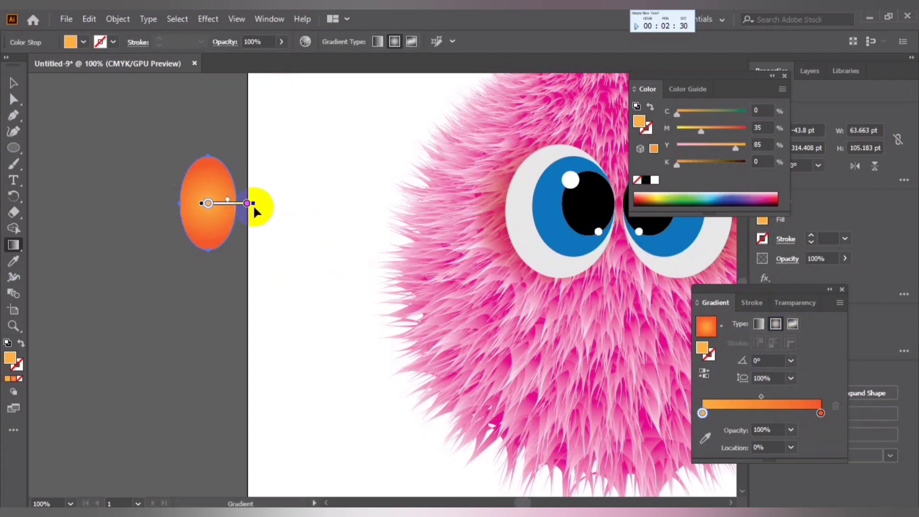
mouse_move(260, 204)
left_mouse_down()
mouse_move(209, 133)
mouse_move(207, 204)
mouse_move(208, 216)
mouse_move(215, 200)
mouse_move(221, 282)
mouse_move(211, 301)
mouse_move(220, 204)
mouse_move(218, 213)
mouse_move(207, 206)
mouse_move(215, 257)
mouse_move(76, 222)
left_mouse_up()
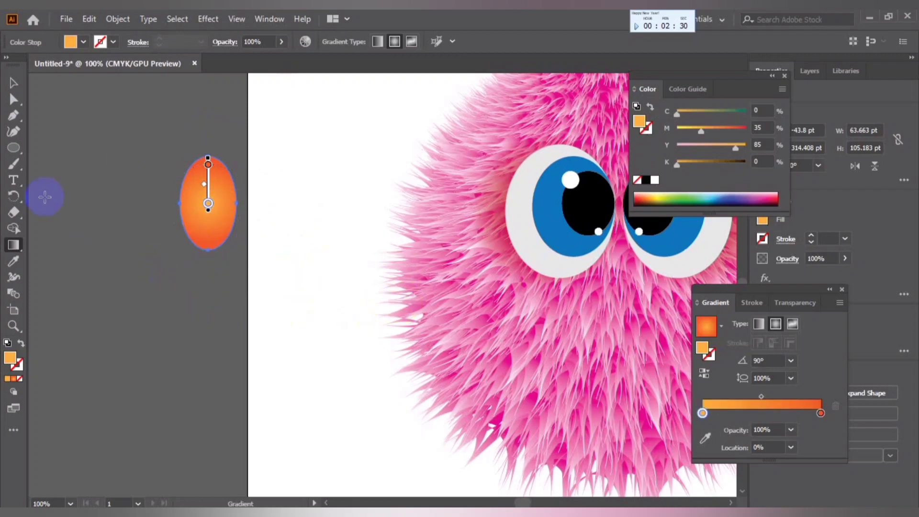
Nudge the oval's light orange gradient stop inward to about 4%
left_click(13, 83)
left_click(153, 292)
left_click(206, 202)
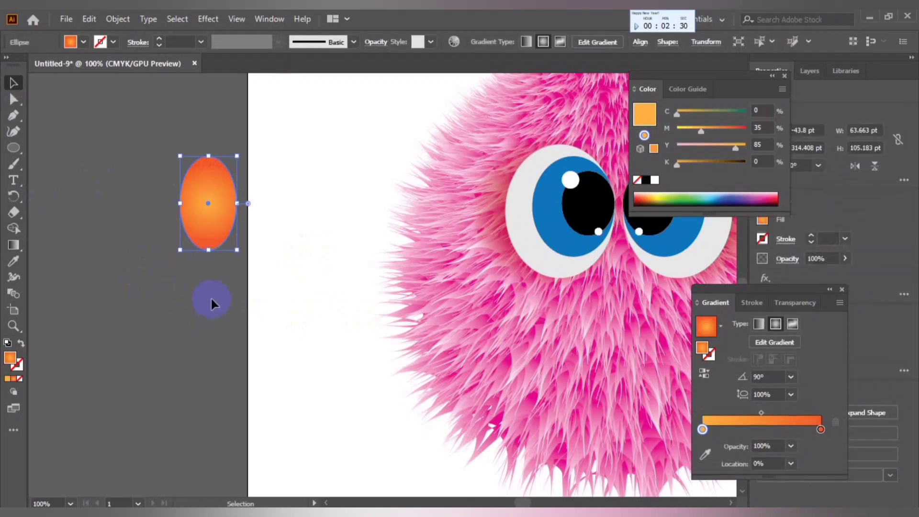
left_click(710, 430)
left_click_drag(705, 431, 707, 431)
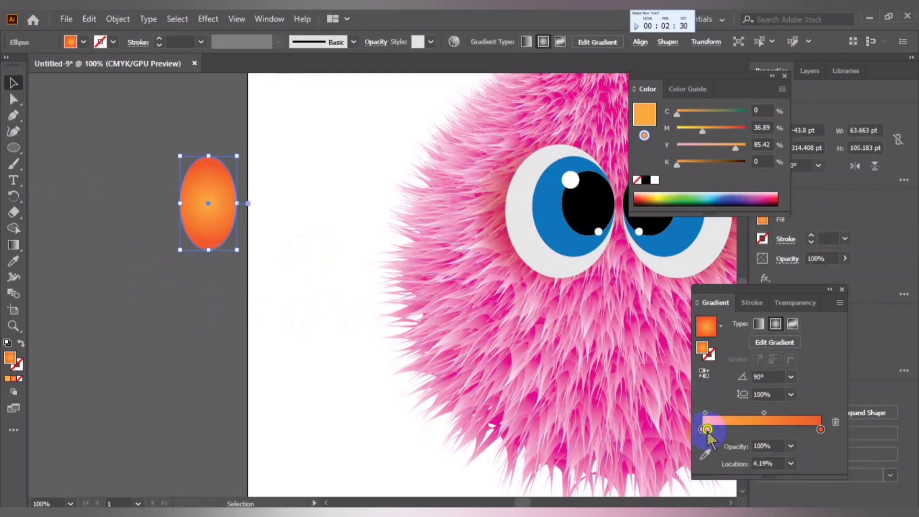
left_click(709, 365)
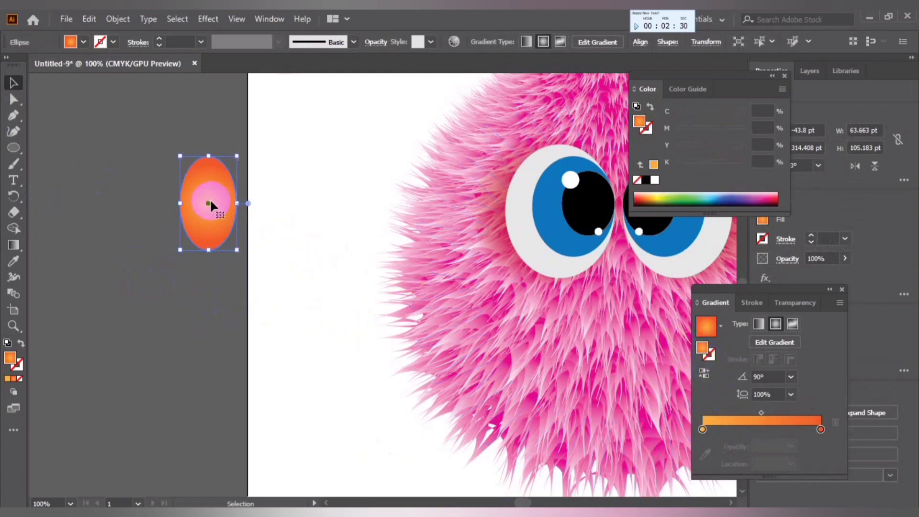
Adjust the light orange and deep orange stops directly on the oval with the Gradient tool
left_click(13, 245)
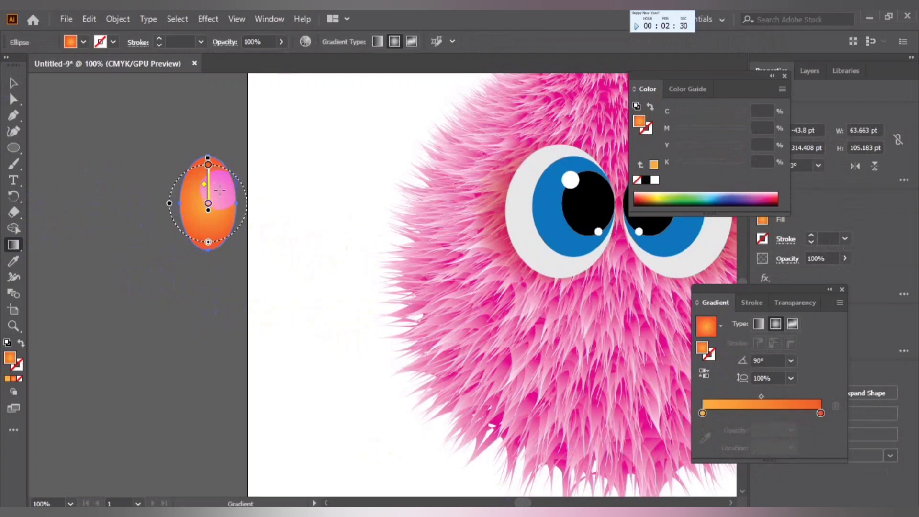
left_click_drag(220, 190, 208, 193)
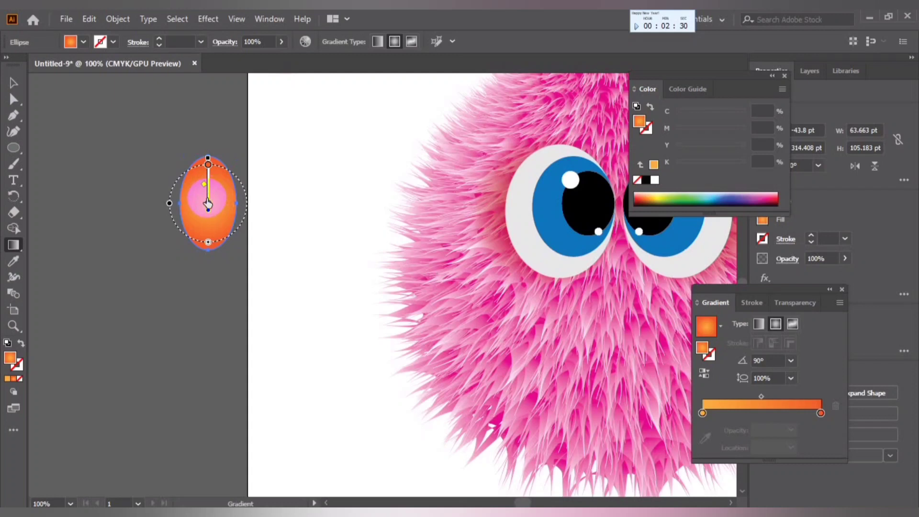
left_click(208, 204)
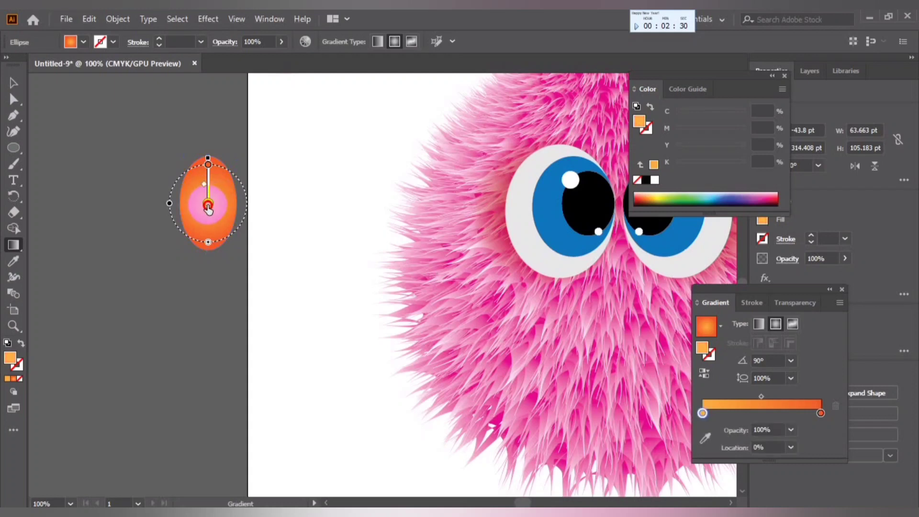
left_click(208, 205)
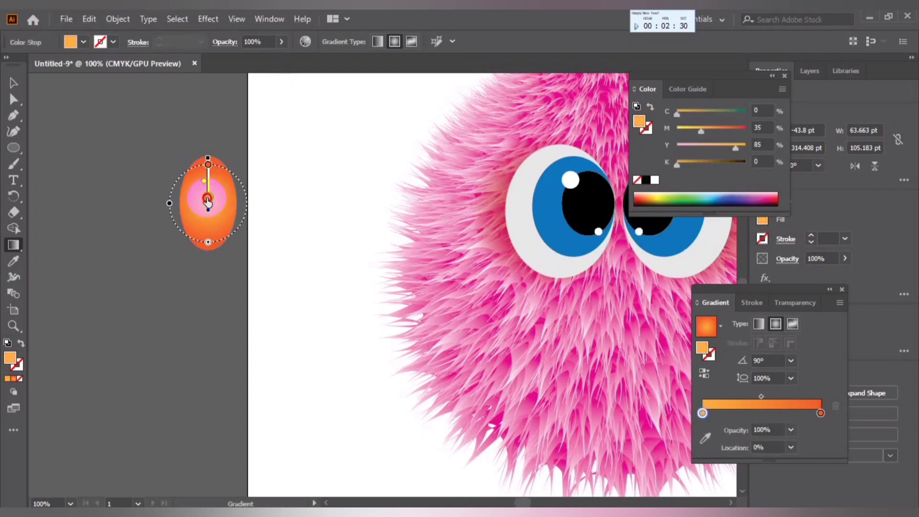
mouse_move(209, 194)
left_mouse_down()
mouse_move(208, 184)
mouse_move(223, 220)
mouse_move(207, 243)
mouse_move(219, 229)
left_mouse_up()
left_click(207, 165)
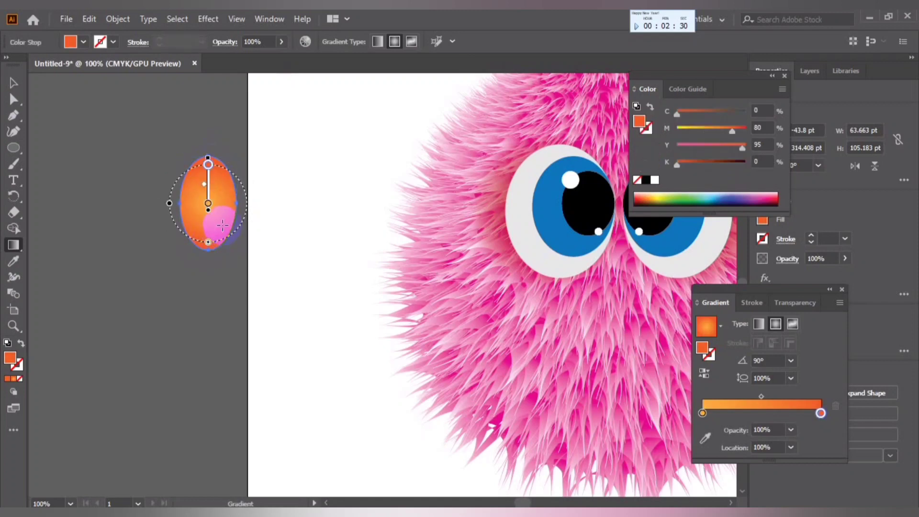
key("ctrl+plus")
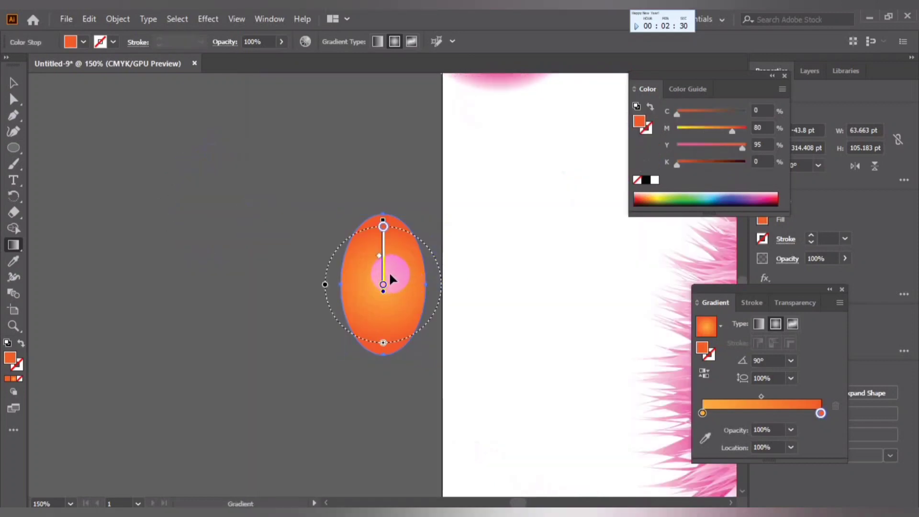
Nudge the oval down and reposition its gradient centre, keeping the 90° angle
key("Down")
key("Down")
key("Down")
key("Down")
key("Down")
key("Down")
key("Down")
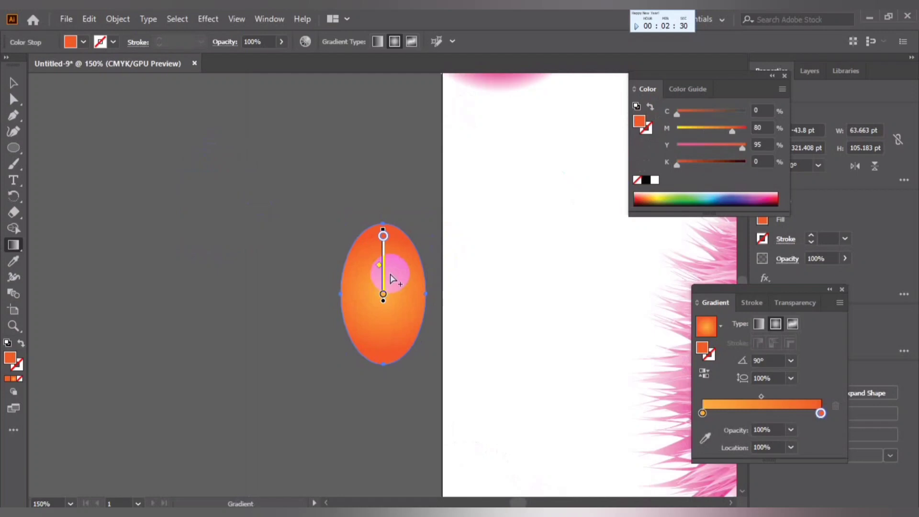
mouse_move(392, 279)
left_mouse_down()
mouse_move(395, 260)
mouse_move(393, 296)
mouse_move(381, 303)
left_mouse_up()
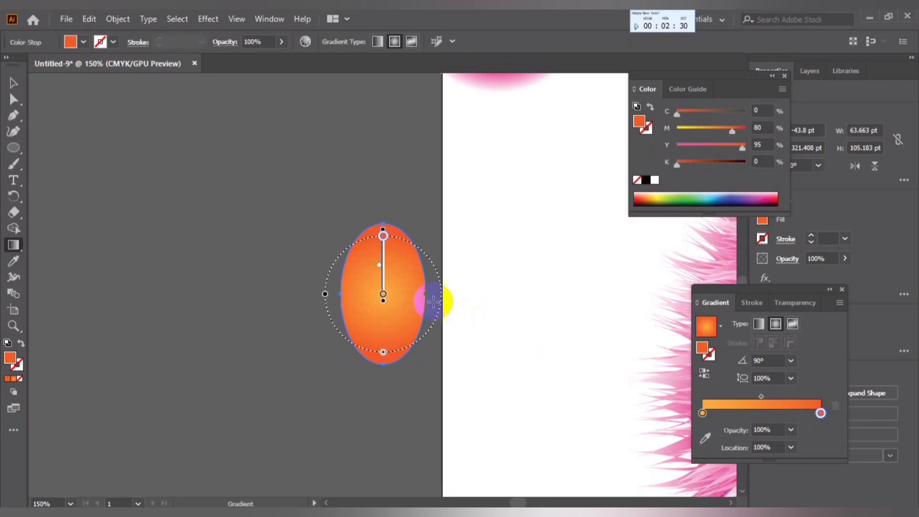
left_click(791, 360)
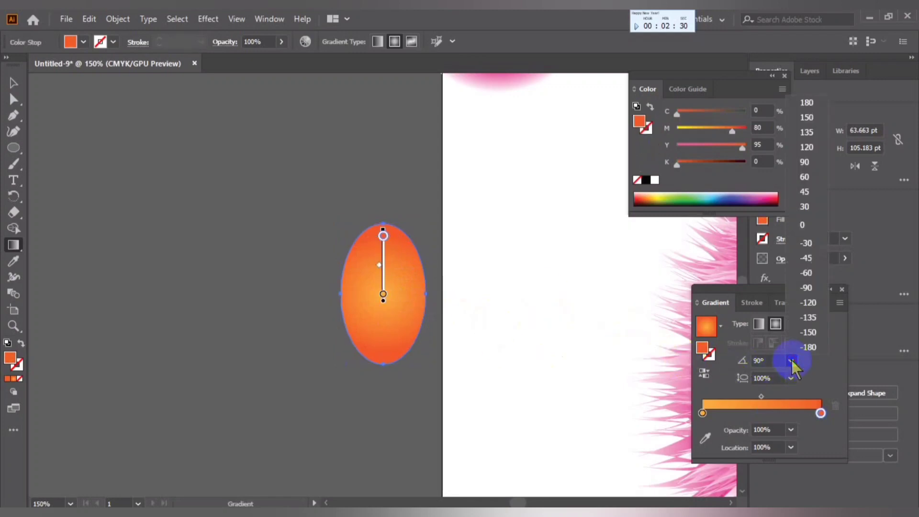
left_click(808, 302)
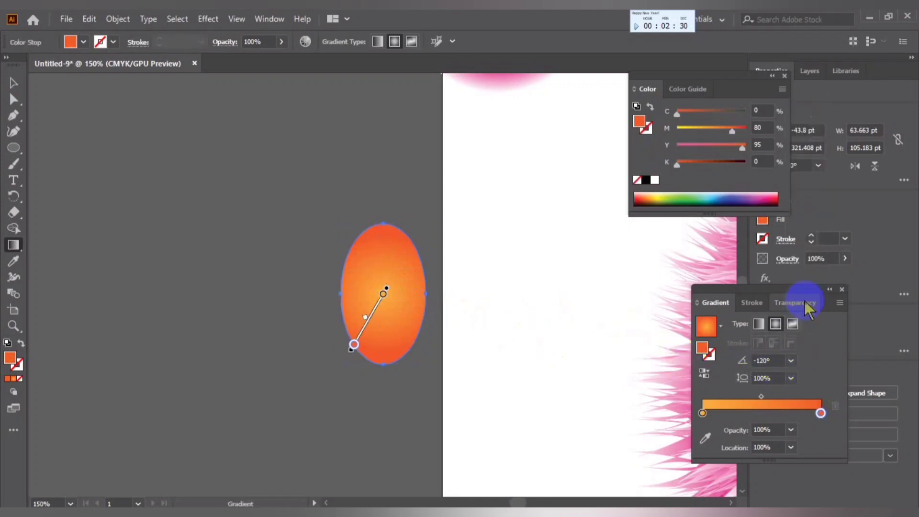
key("ctrl+z")
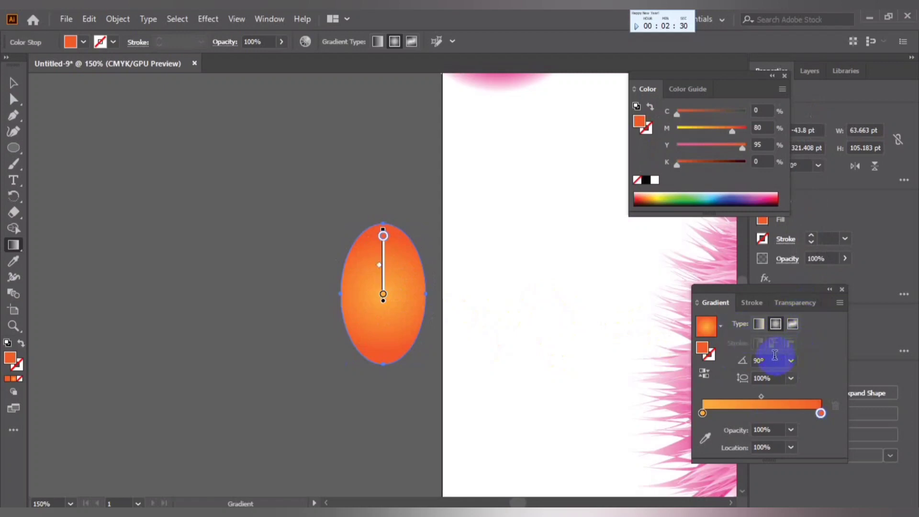
Move the light orange gradient centre lower in the oval
left_click(392, 308)
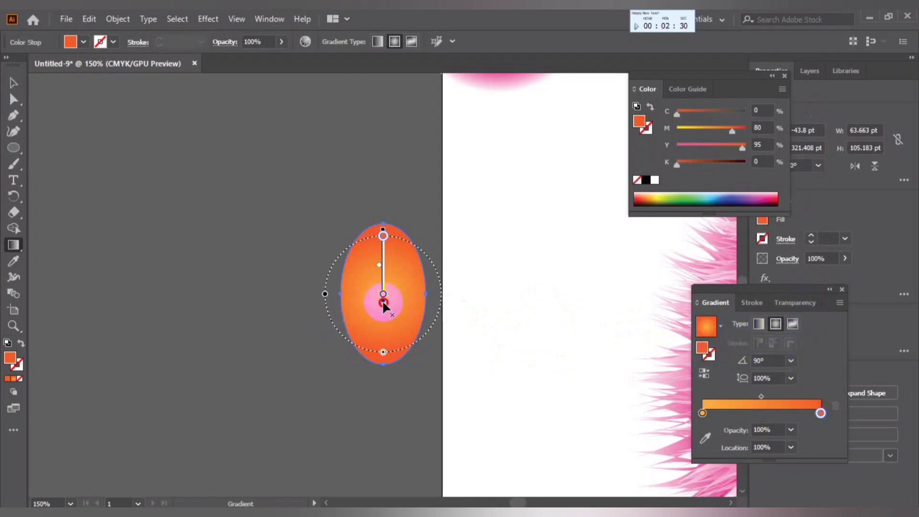
mouse_move(383, 303)
left_mouse_down()
mouse_move(381, 341)
mouse_move(385, 296)
left_mouse_up()
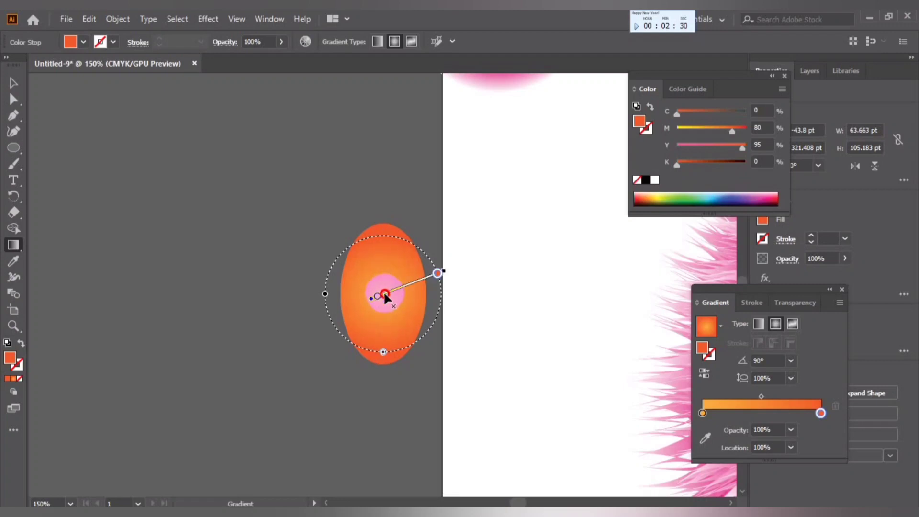
key("ctrl")
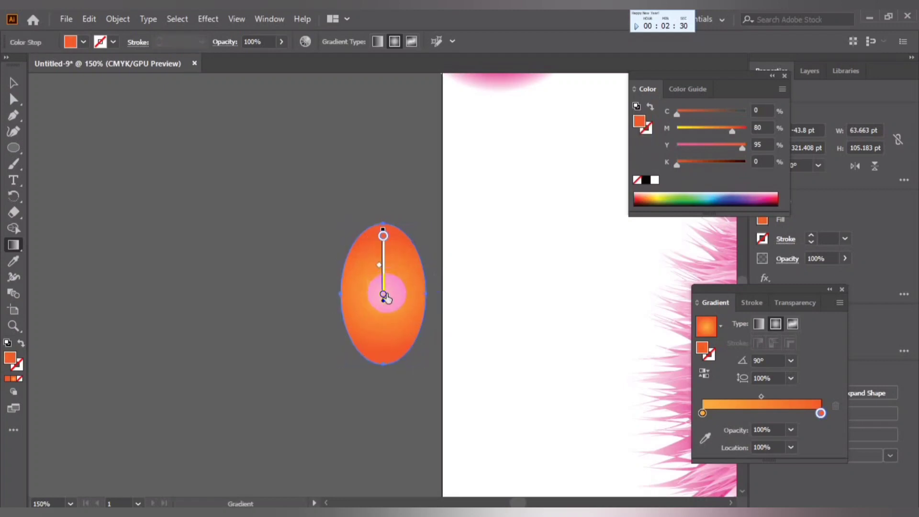
left_click(384, 301)
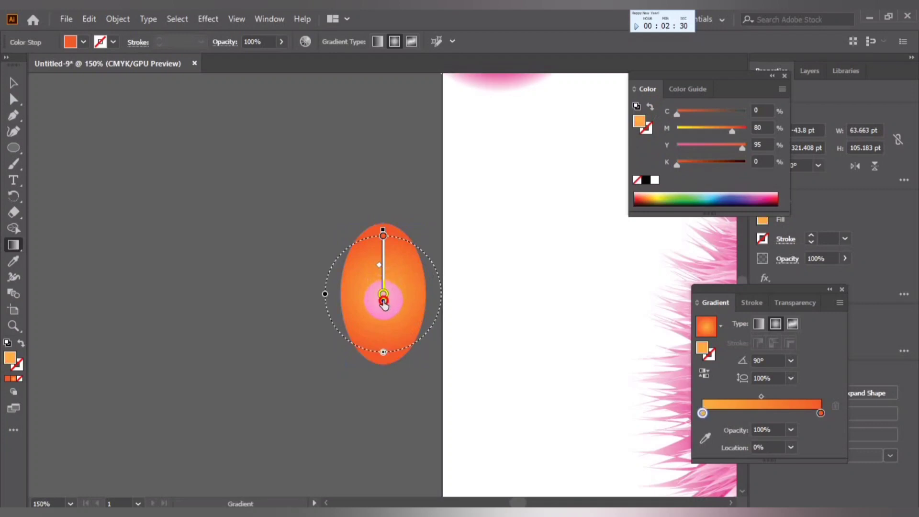
left_click_drag(384, 290, 386, 331)
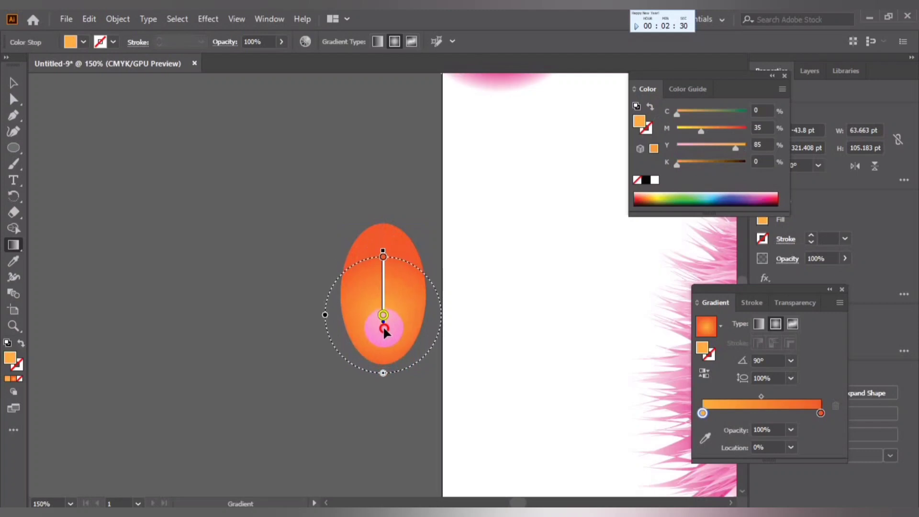
key("ctrl+z")
key("ctrl+z")
key("ctrl+z")
key("ctrl+z")
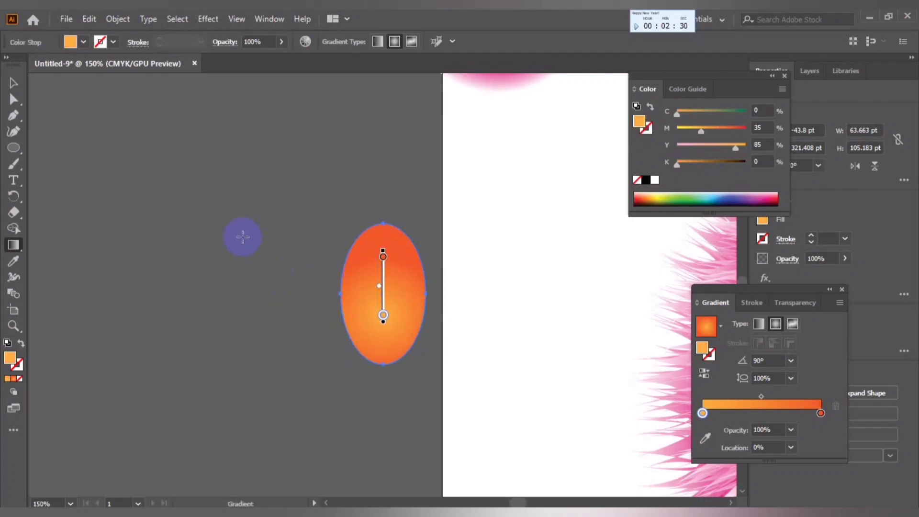
left_click(13, 82)
left_click(135, 130)
Flip the oval's gradient vertically and place a copy on the face below the eyes
key("ctrl+minus")
key("ctrl+minus")
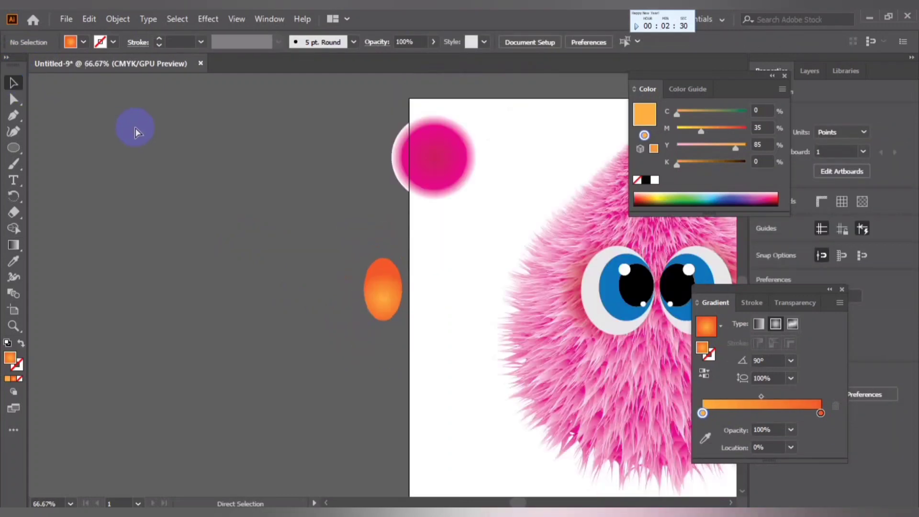
key("ctrl+minus")
mouse_move(404, 328)
left_mouse_down()
mouse_move(194, 276)
mouse_move(198, 234)
left_mouse_up()
left_click(194, 276)
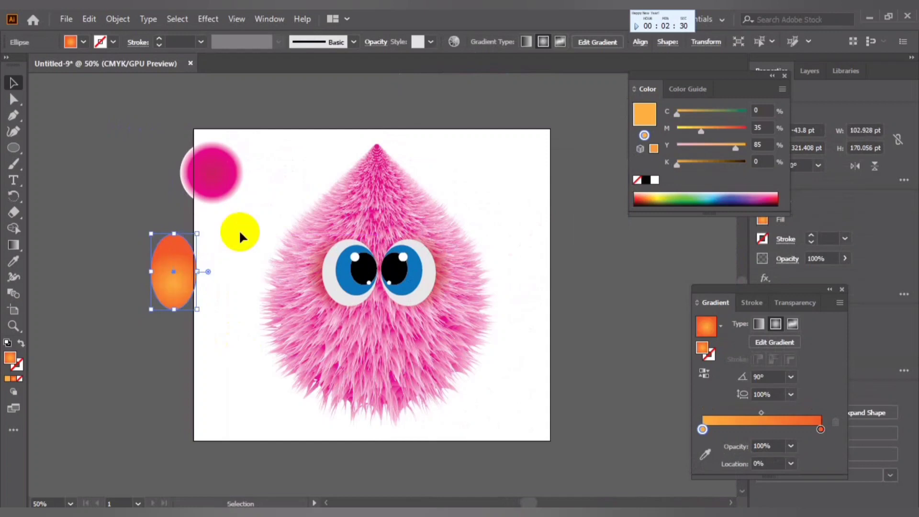
left_click(863, 170)
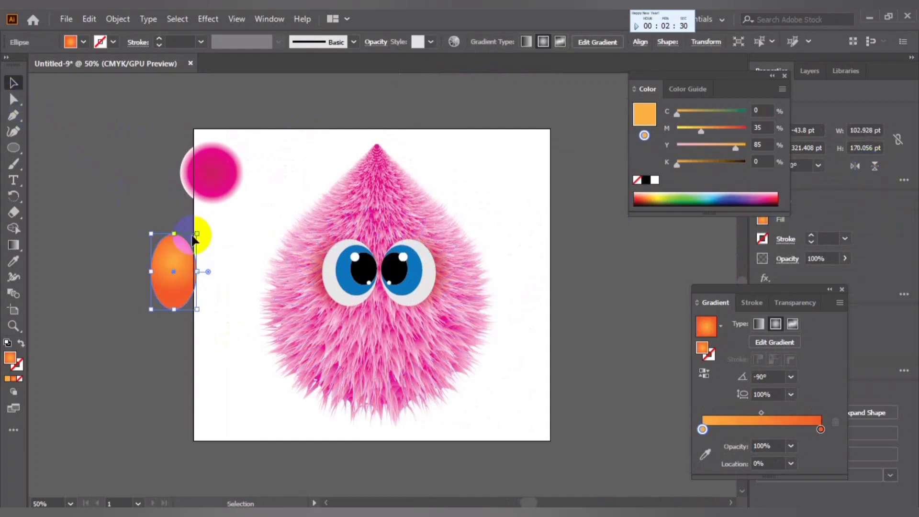
left_click_drag(174, 288, 381, 340)
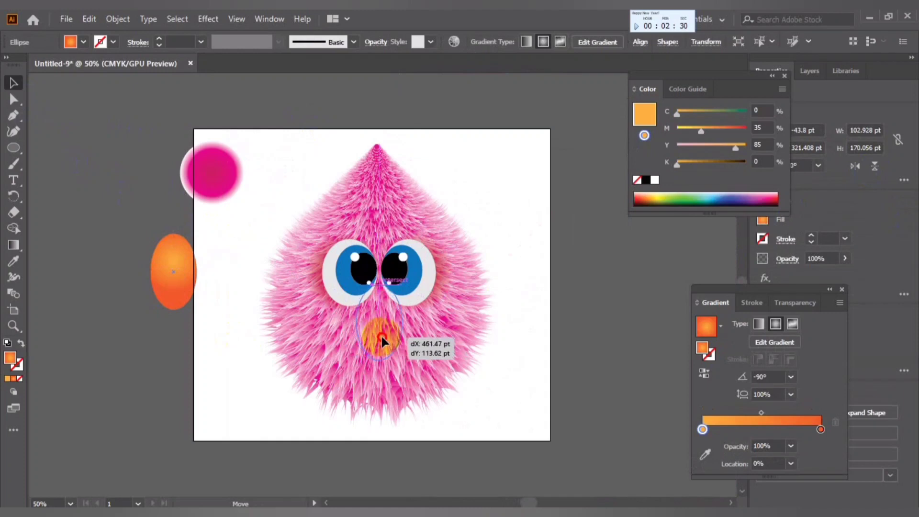
left_click_drag(381, 340, 380, 340)
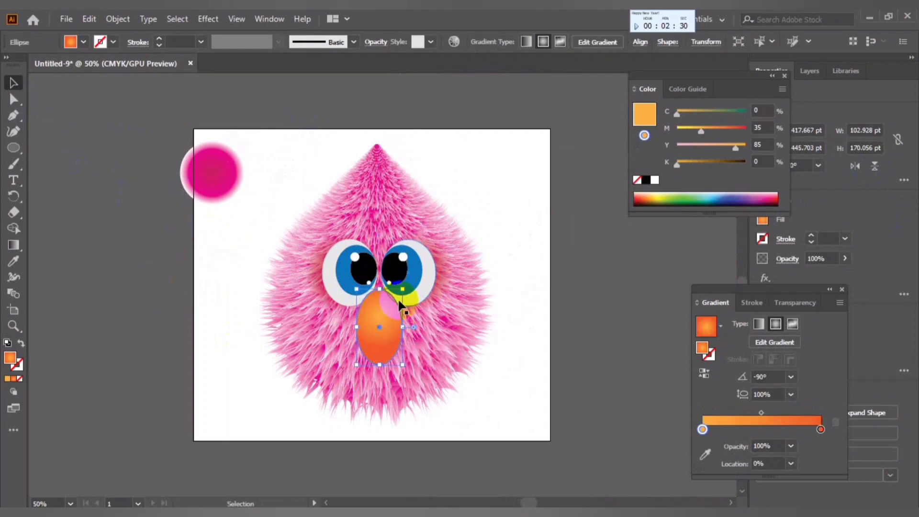
Nudge the nose up and resize it to about 95 by 157 pt
left_click_drag(400, 304, 402, 295)
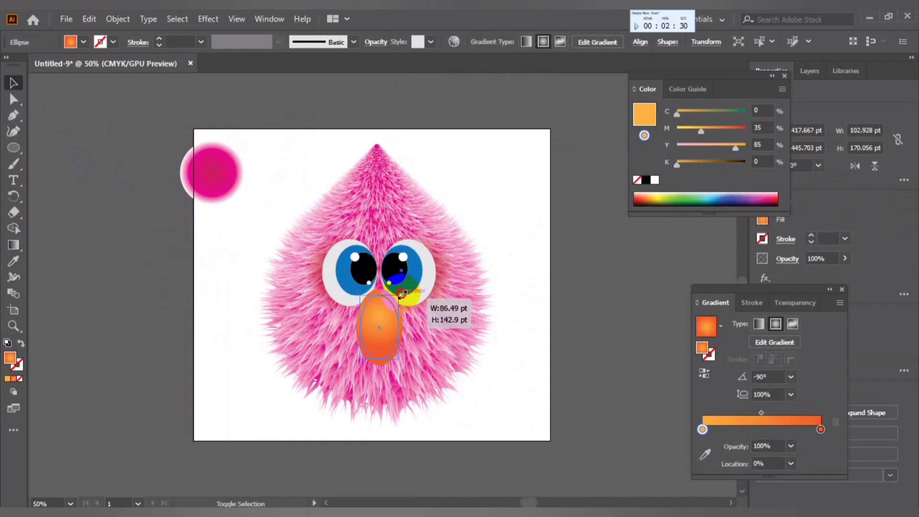
key("ctrl+z")
key("ctrl+plus")
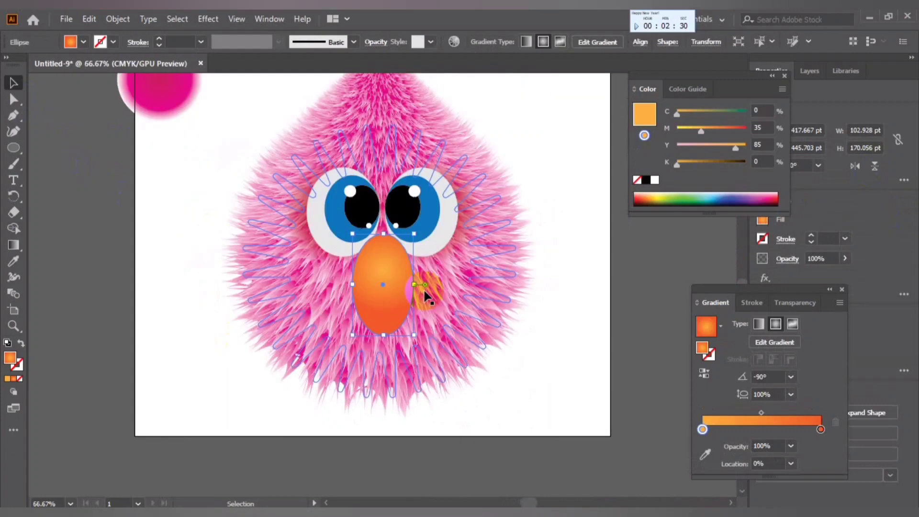
key("ctrl+plus")
mouse_move(578, 297)
left_mouse_down()
mouse_move(425, 207)
mouse_move(422, 214)
left_mouse_up()
key("Up")
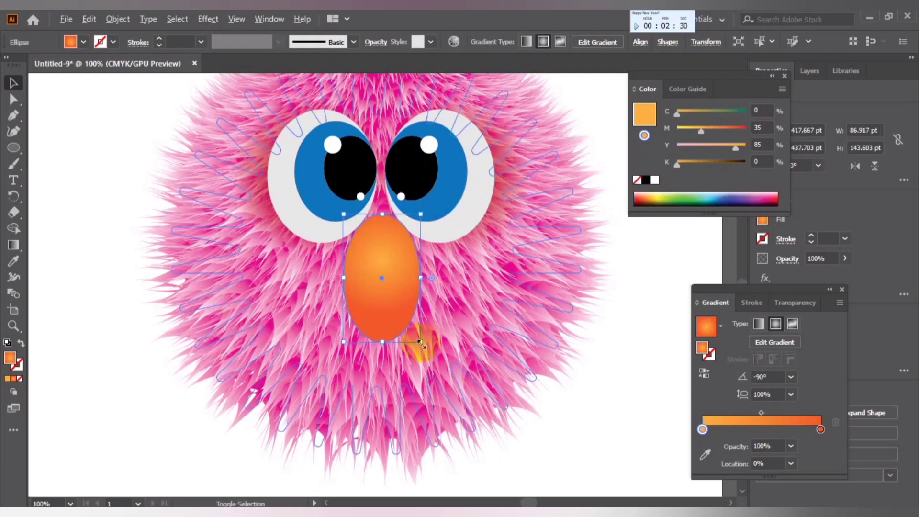
left_click_drag(420, 341, 424, 343)
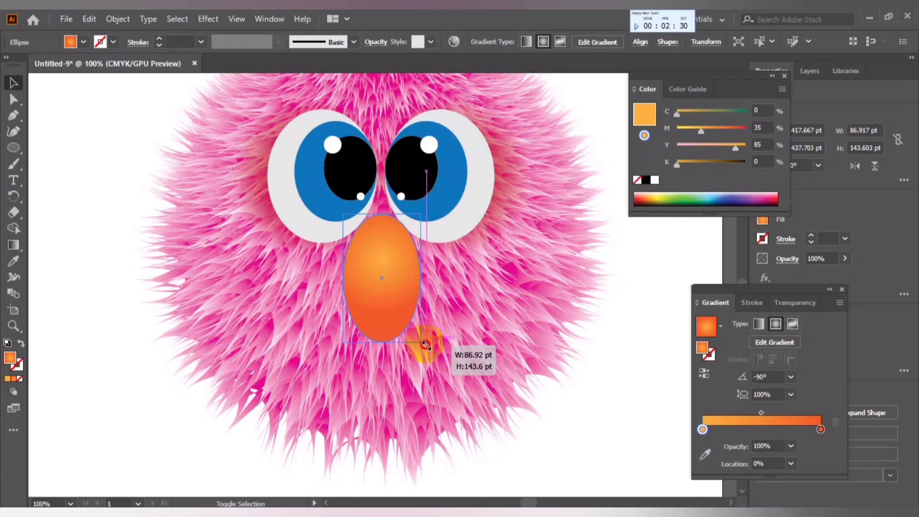
left_click_drag(425, 344, 425, 348)
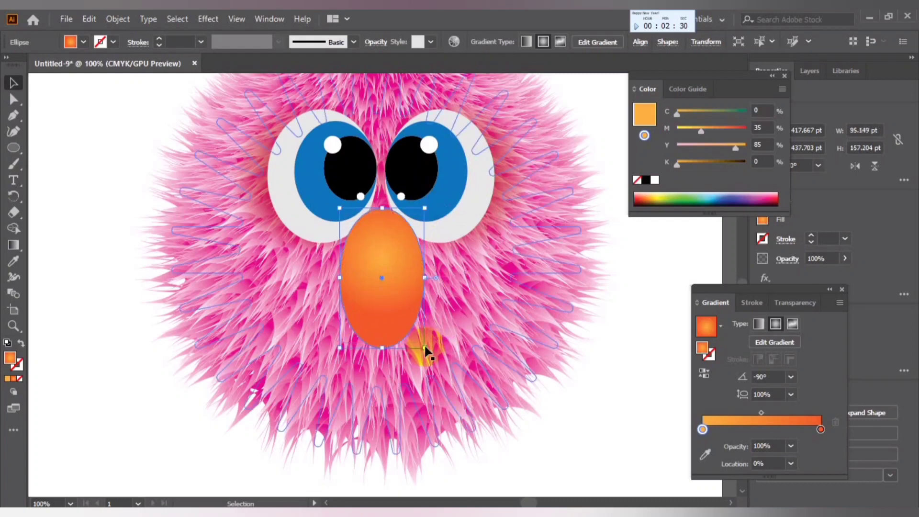
left_click(105, 263)
key("ctrl+minus")
key("ctrl+minus")
key("ctrl+minus")
Select the nose and eyes and reposition the face parts
key("ctrl+plus")
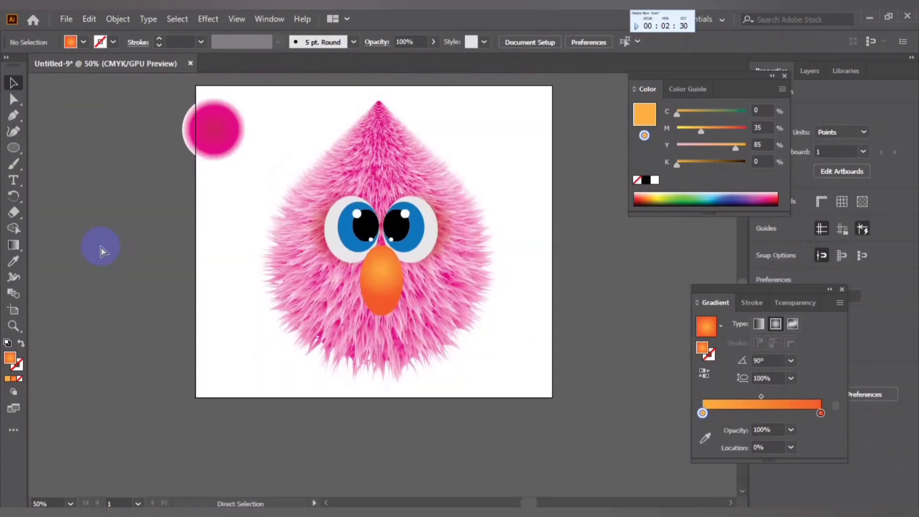
left_click(382, 286)
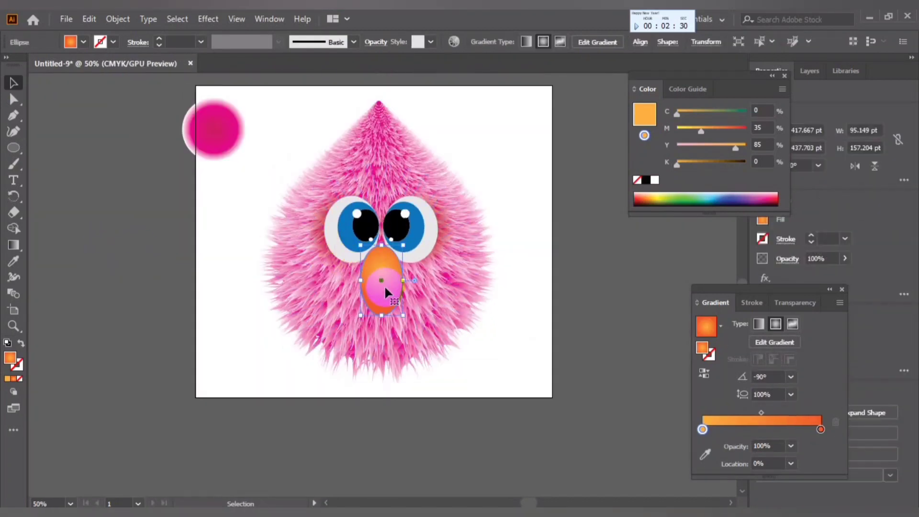
mouse_move(352, 225)
left_mouse_down()
mouse_move(404, 216)
mouse_move(459, 228)
left_mouse_up()
key("ctrl+plus")
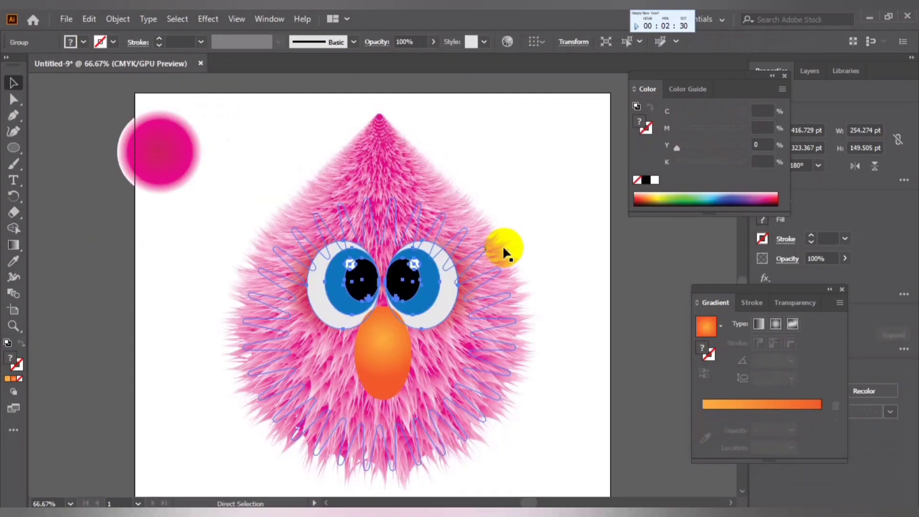
key("ctrl+plus")
left_click_drag(494, 290, 410, 364)
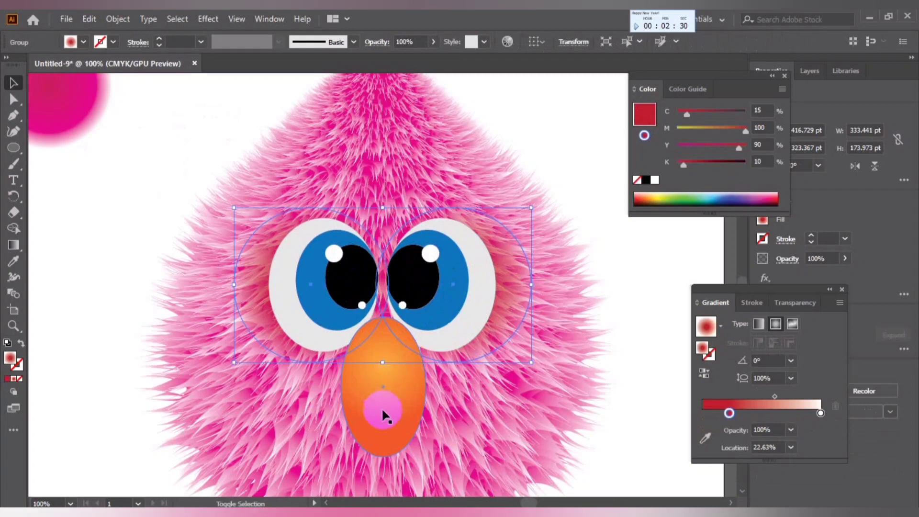
mouse_move(383, 415)
left_mouse_down()
mouse_move(514, 282)
mouse_move(380, 395)
mouse_move(411, 273)
left_mouse_up()
left_click(646, 246)
Center the eyes and nose horizontally and group them together
right_click(448, 282)
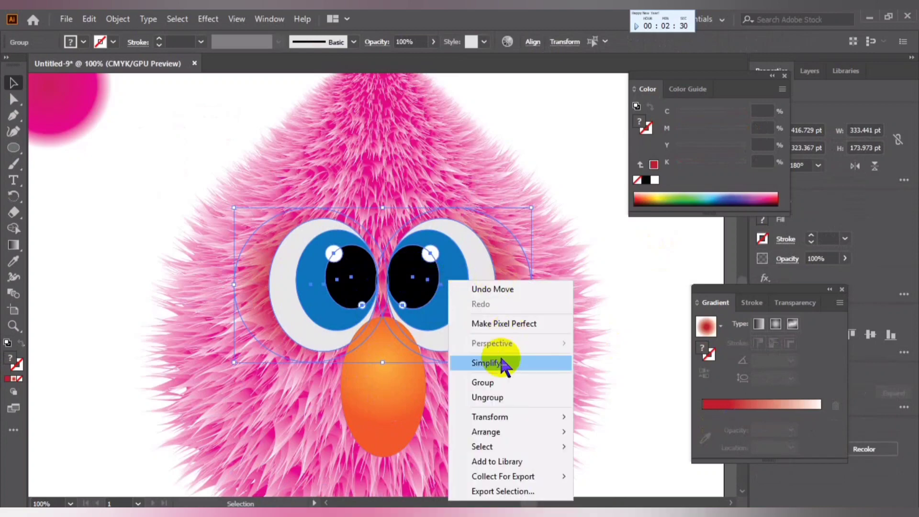
left_click(481, 381)
left_click(403, 399, "shift")
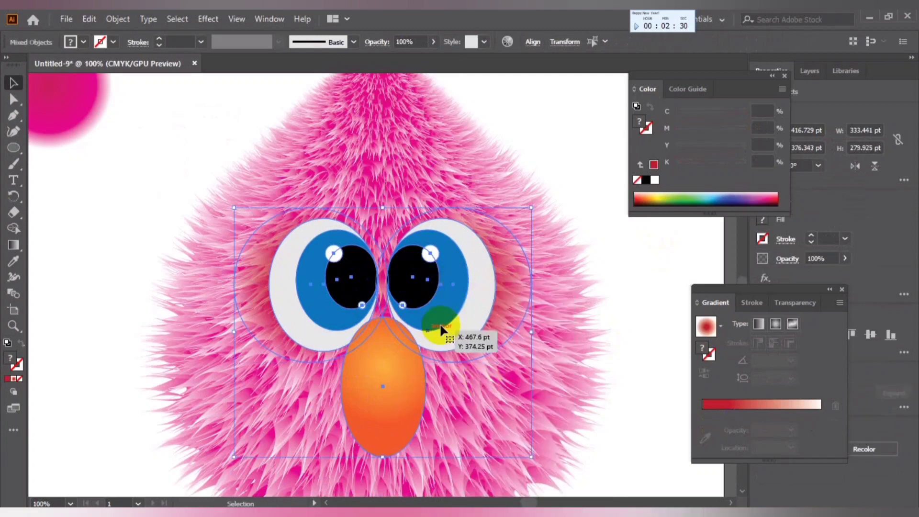
left_click(440, 330, "shift")
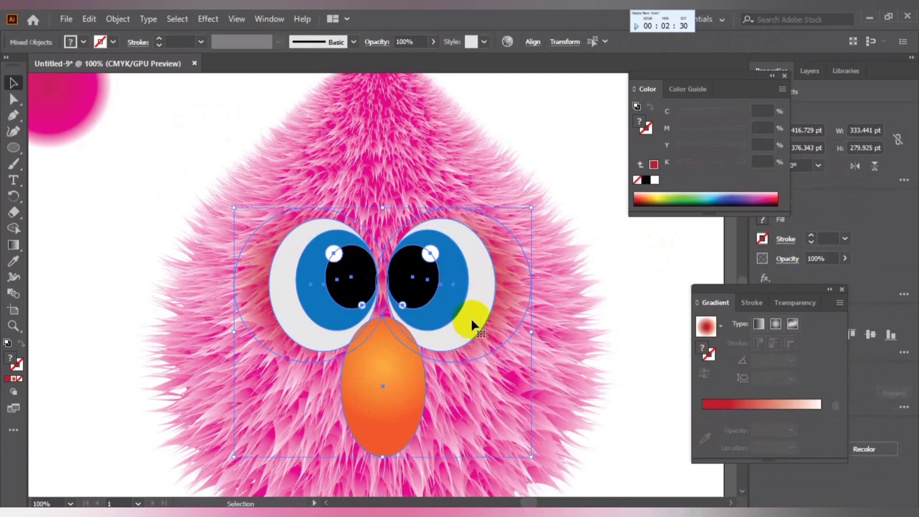
left_click(840, 290)
left_click(808, 334)
right_click(412, 312)
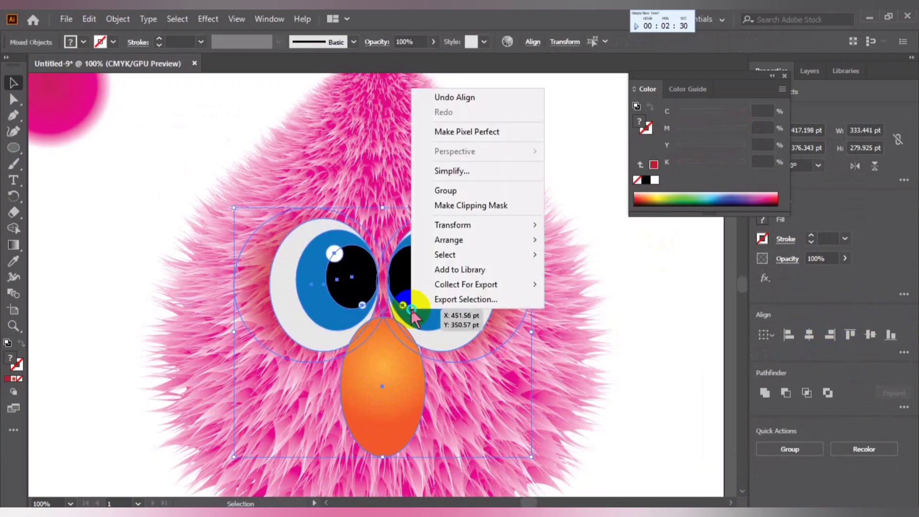
left_click(445, 192)
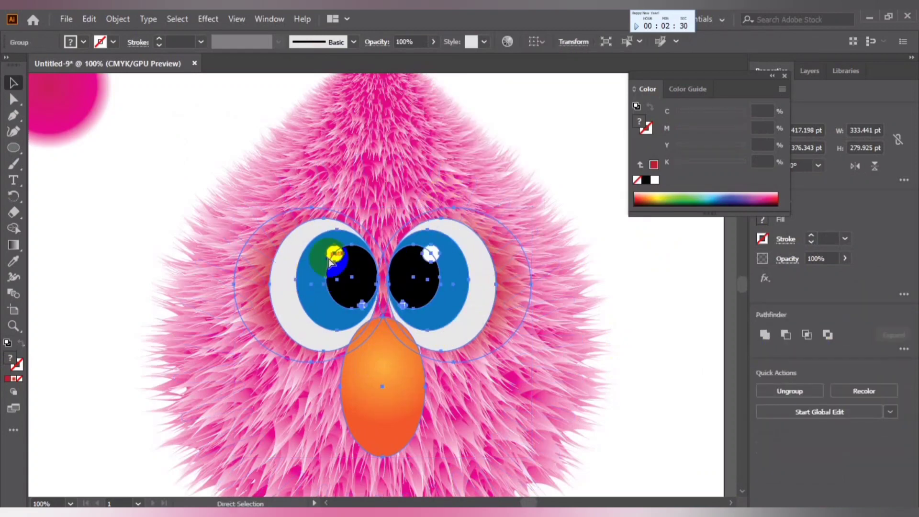
Center the grouped face horizontally on the pink fur body
key("ctrl+minus")
left_click_drag(226, 205, 544, 372)
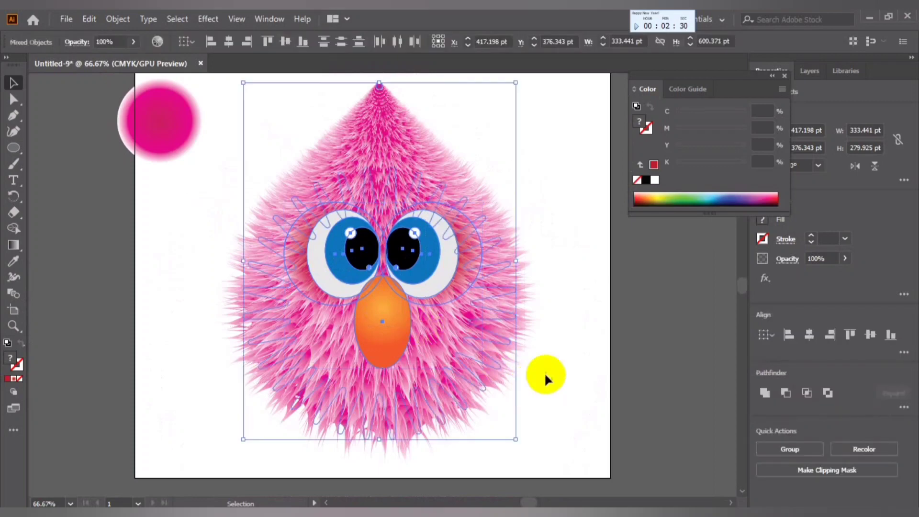
left_click(812, 334)
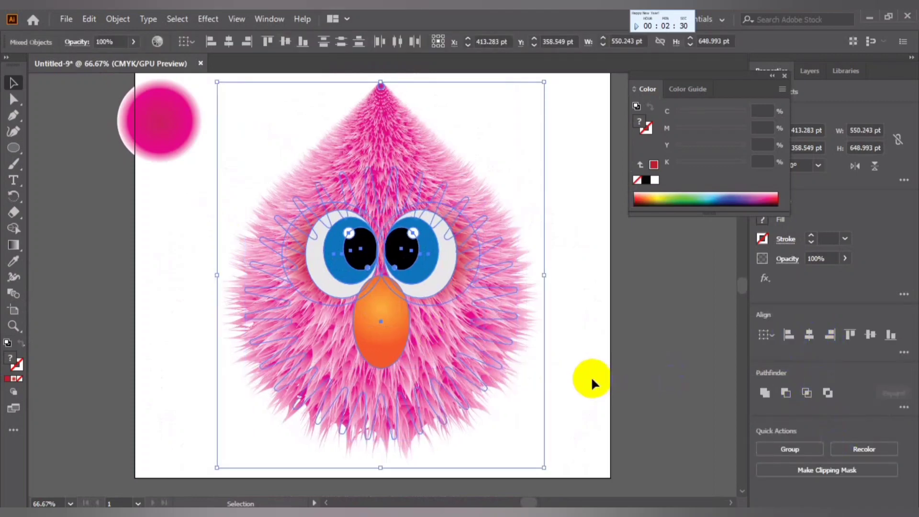
left_click(577, 382)
Try shrinking and moving the fur body alone, then undo the resize
key("ctrl+minus")
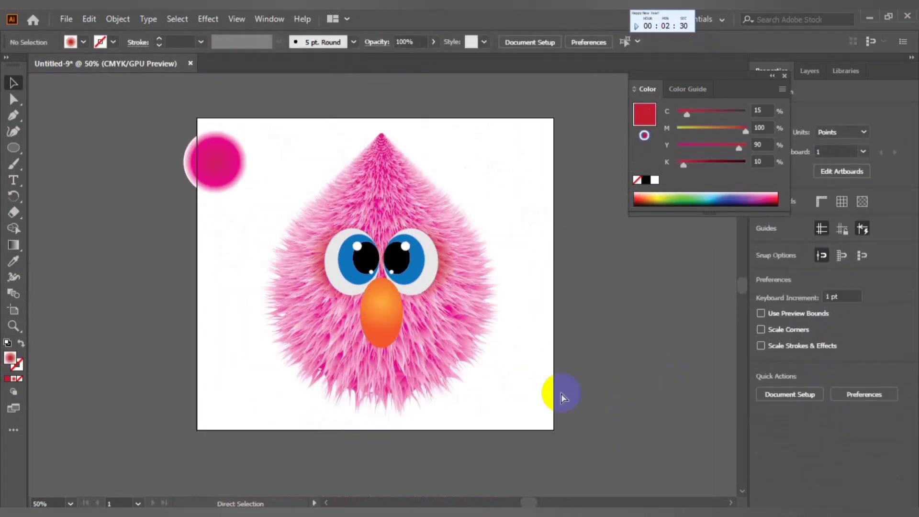
key("ctrl+plus")
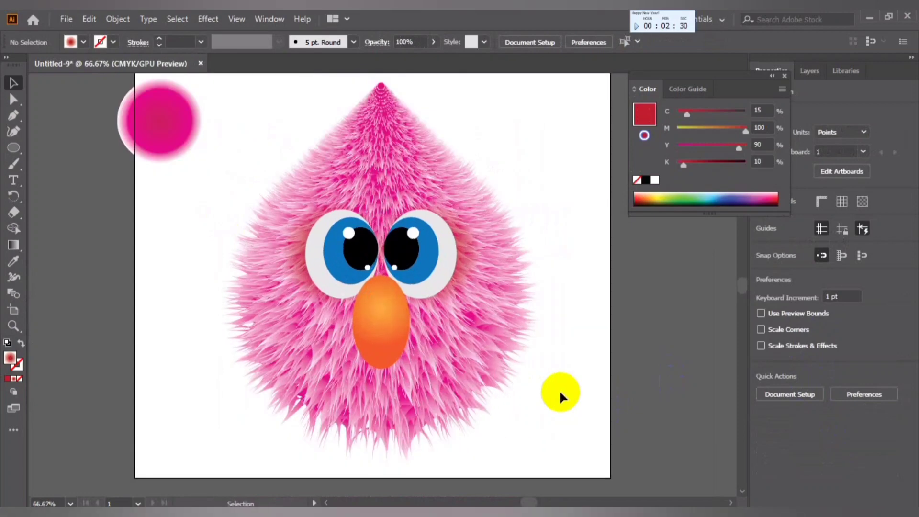
key("ctrl+minus")
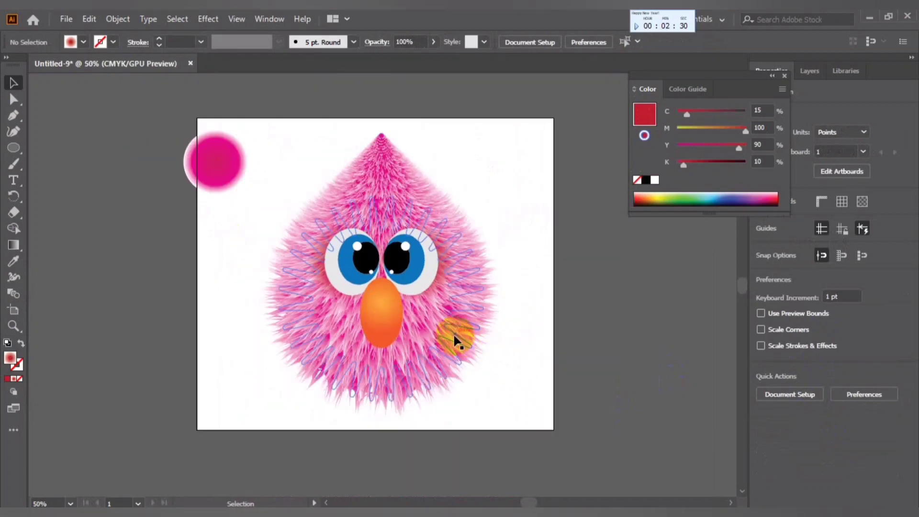
left_click(455, 334)
left_click_drag(506, 132, 486, 153)
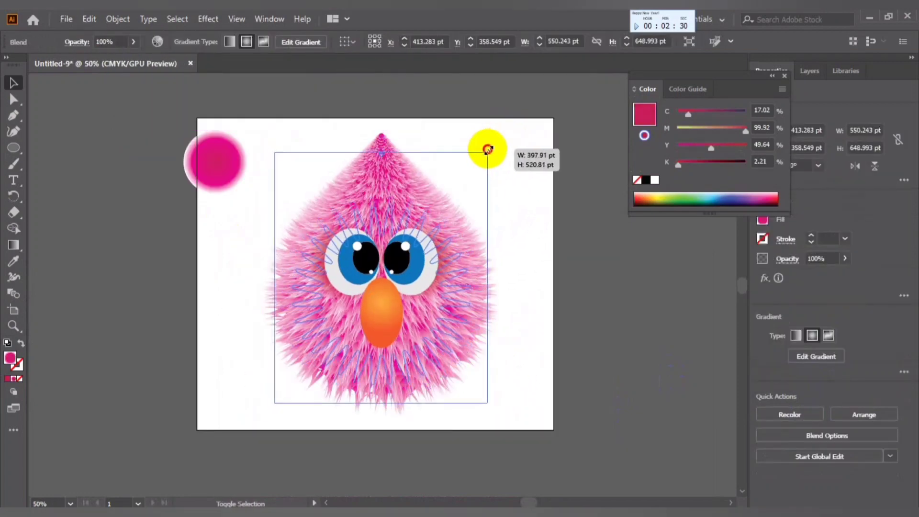
left_click_drag(422, 222, 421, 211)
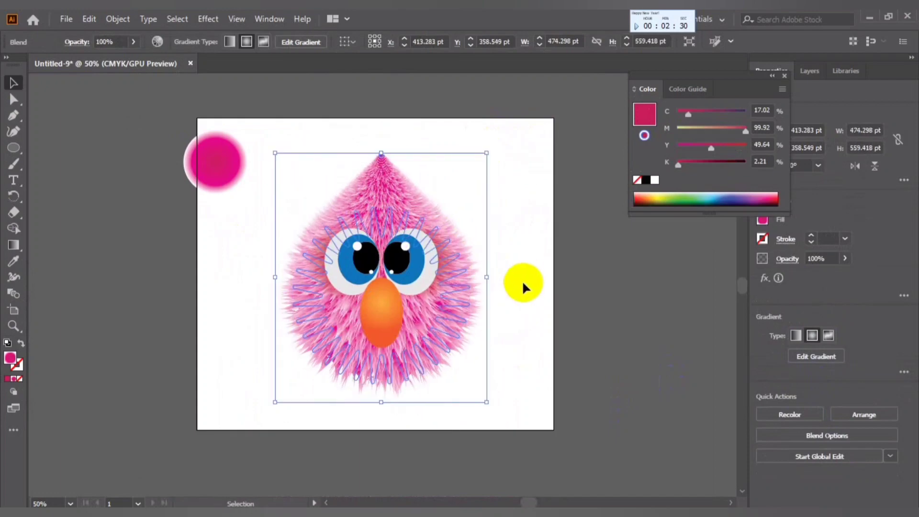
key("ctrl+z")
left_click(535, 329)
Group all creature parts and scale the group down from a corner
key("v")
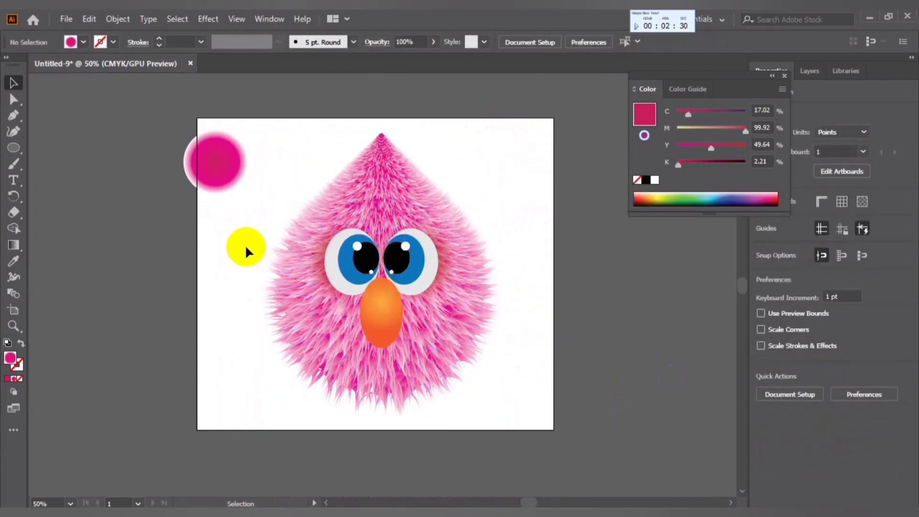
left_click_drag(243, 222, 472, 330)
right_click(394, 284)
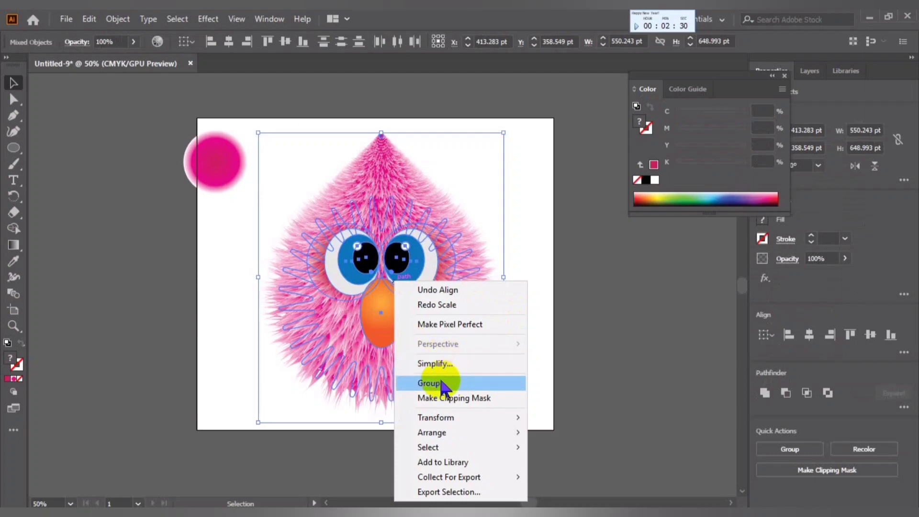
left_click(440, 363)
left_click_drag(503, 132, 476, 165)
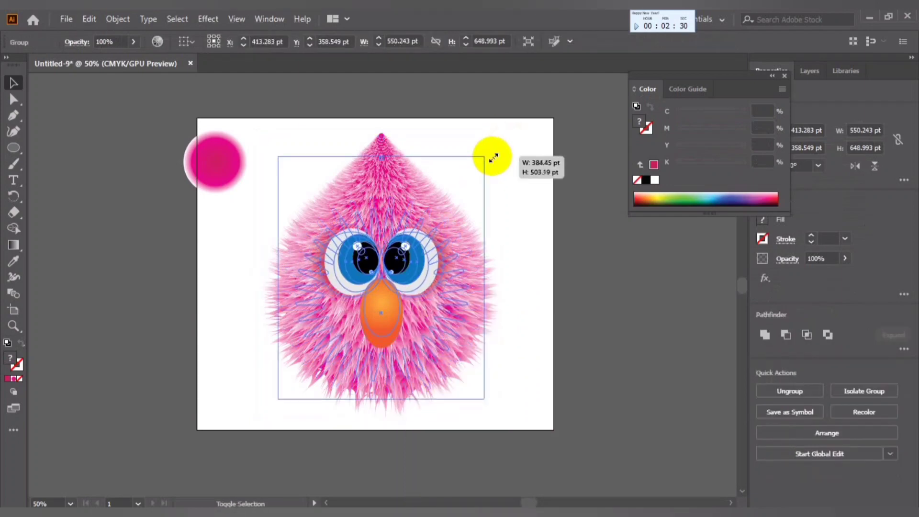
left_click(526, 182)
Move the creature group slightly up on the artboard
key("ctrl+plus")
left_click(413, 305)
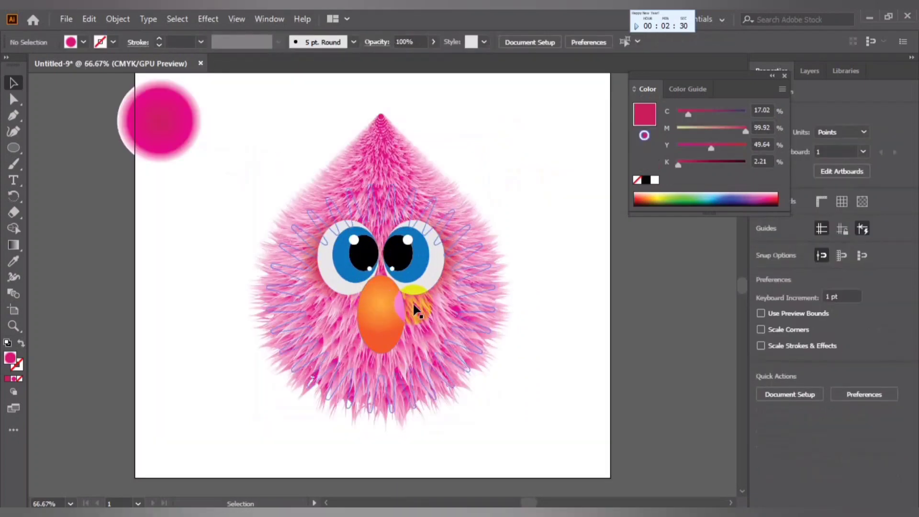
key("ctrl+minus")
left_click_drag(413, 294, 411, 283)
left_click(474, 309)
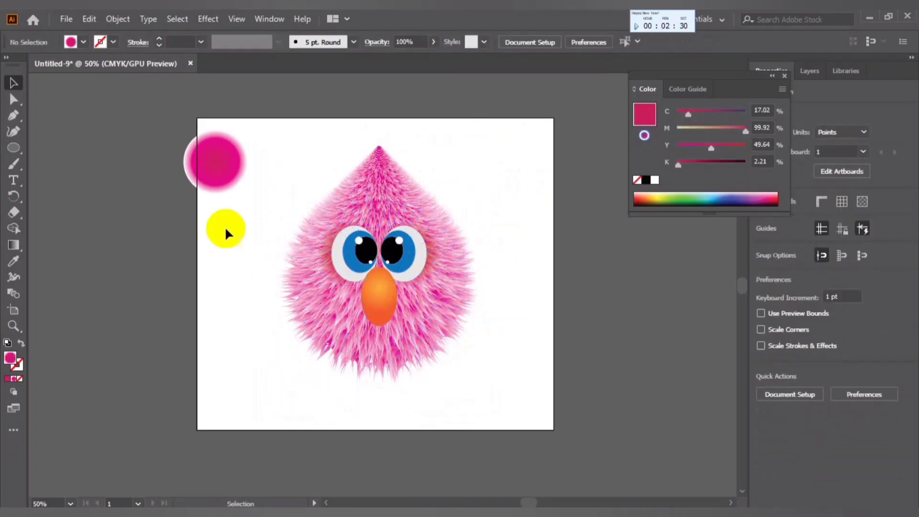
Draw a circle left of the creature and fill it with white
left_click_drag(14, 147, 53, 164)
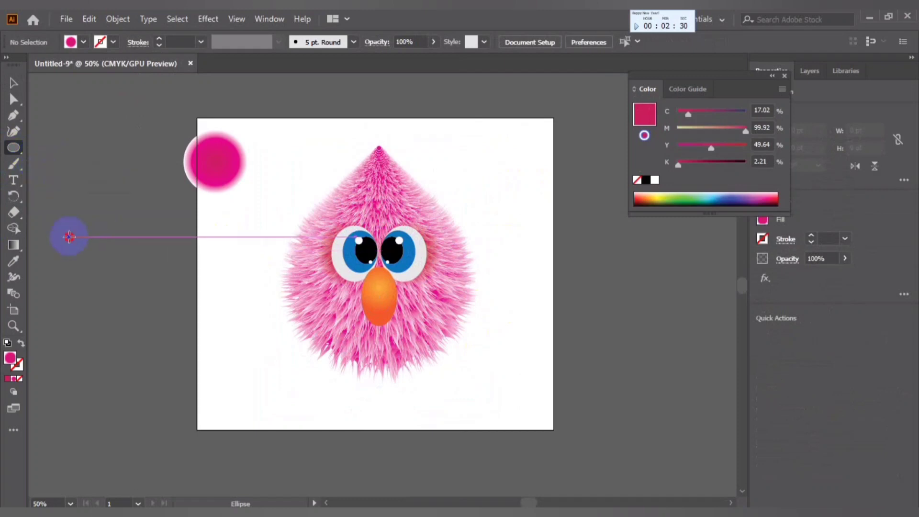
left_click_drag(69, 237, 145, 312)
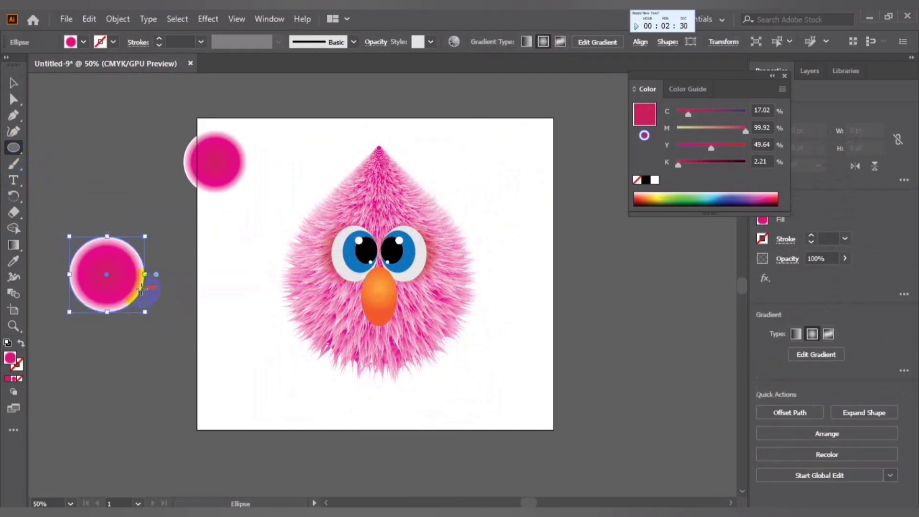
left_click(83, 42)
left_click(9, 65)
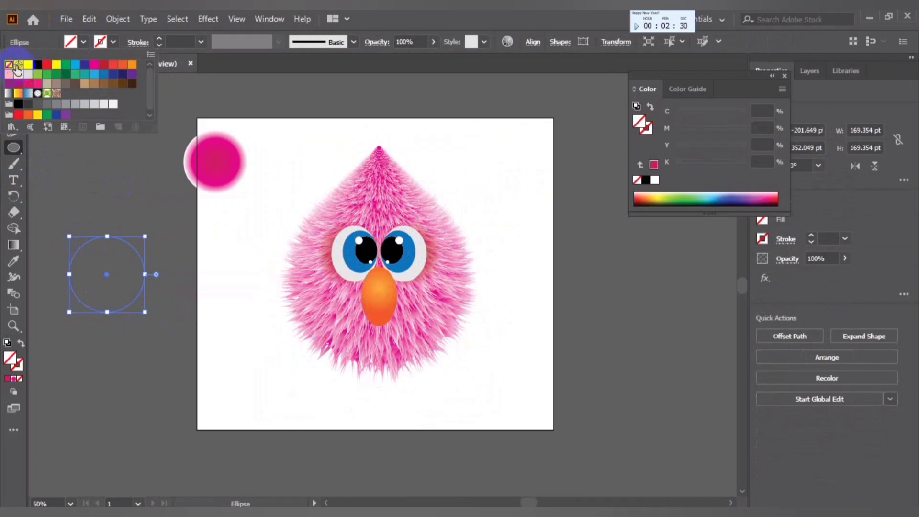
left_click(27, 66)
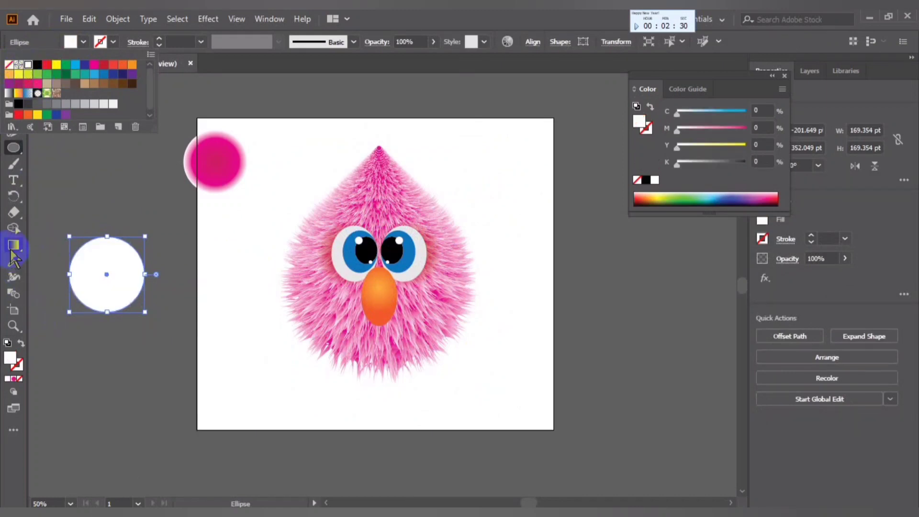
Apply a reversed radial White, Black gradient so the circle's centre is black
double_click(13, 247)
left_click(720, 326)
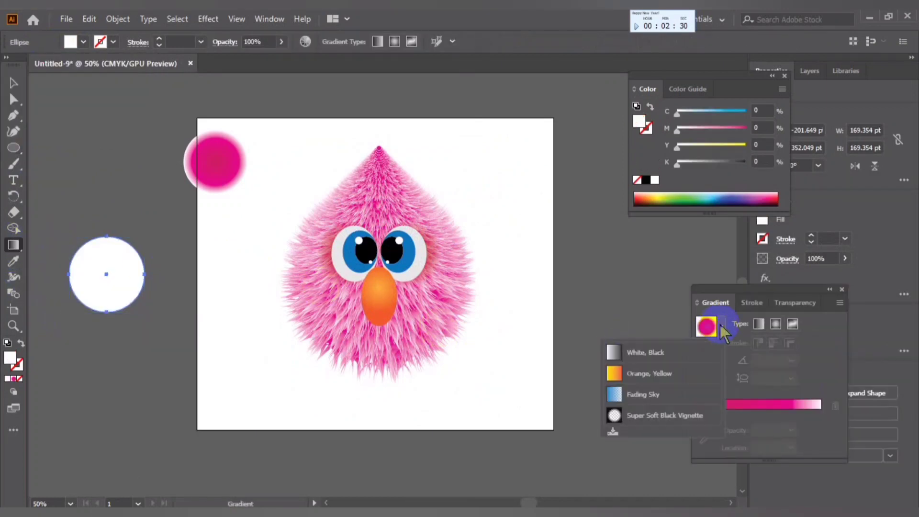
left_click(662, 353)
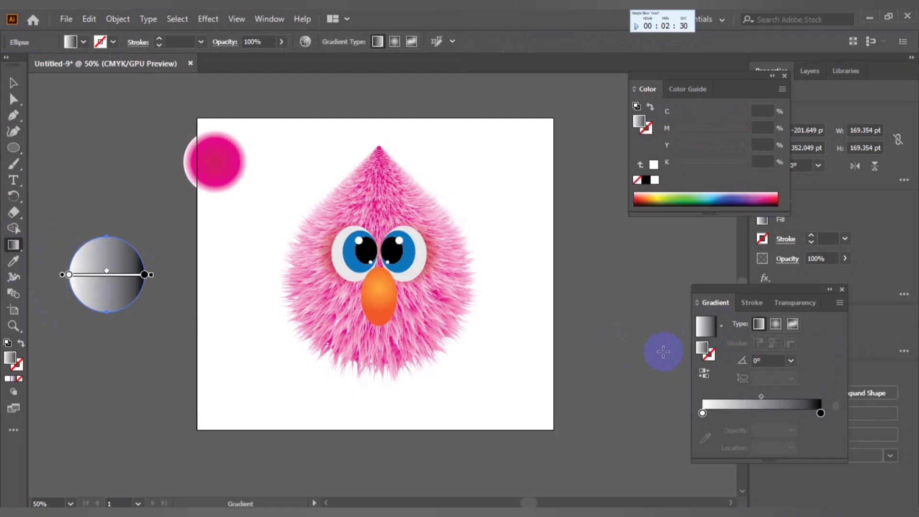
left_click(775, 324)
left_click(704, 373)
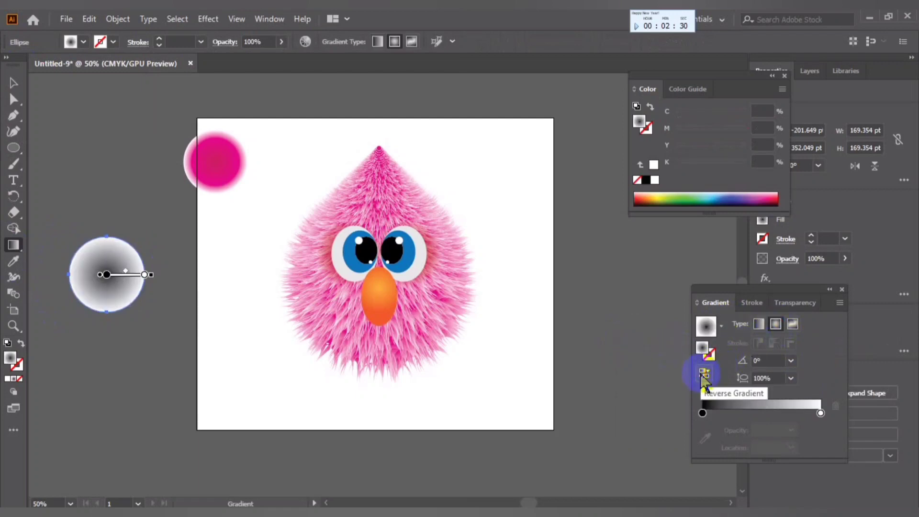
Set the circle's blend mode to Multiply and move it toward the bottom-left
left_click(792, 303)
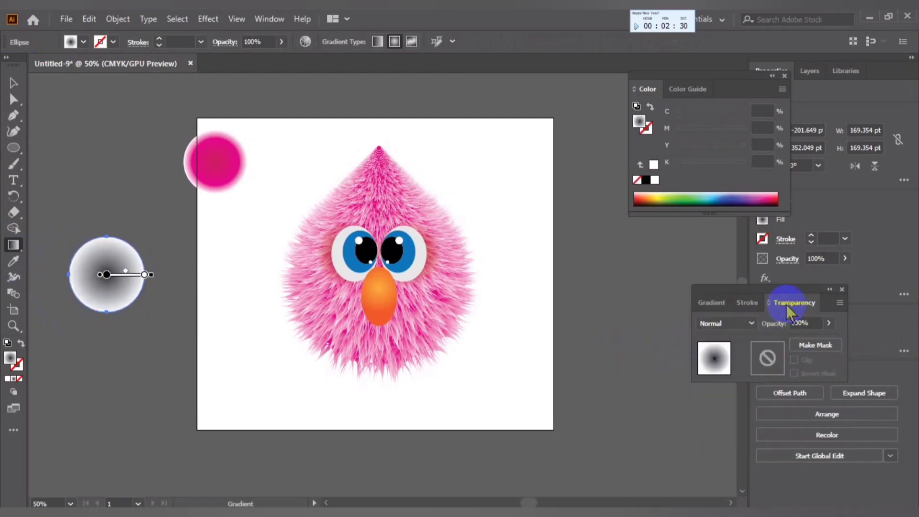
left_click(720, 324)
left_click(732, 101)
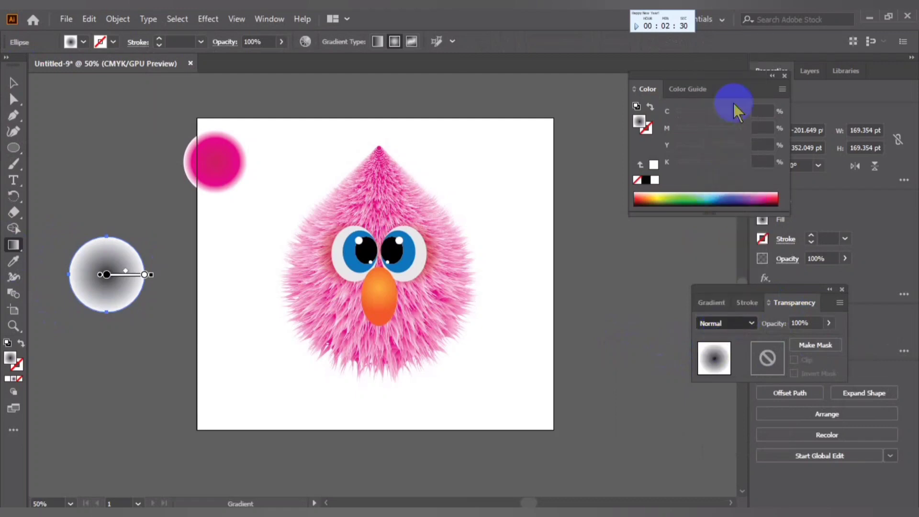
left_click(13, 82)
left_click(242, 322)
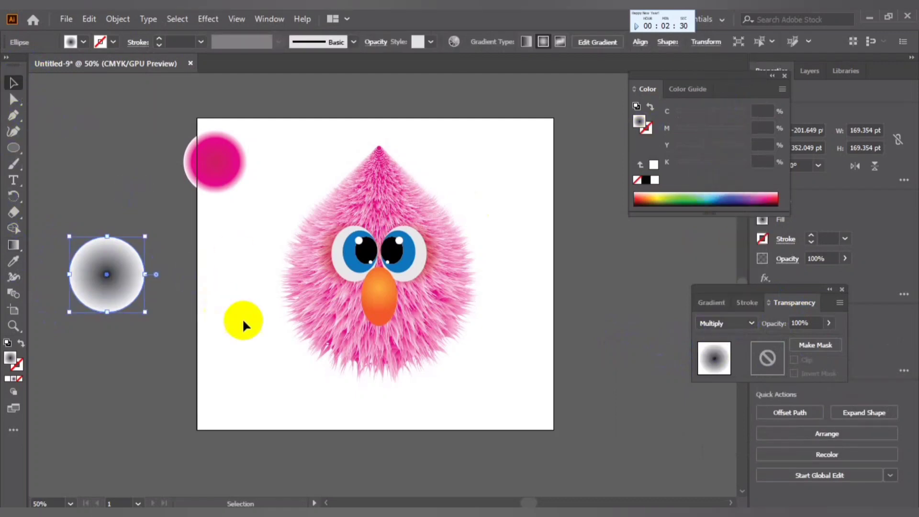
mouse_move(103, 261)
left_mouse_down()
mouse_move(143, 318)
mouse_move(240, 364)
mouse_move(279, 397)
left_mouse_up()
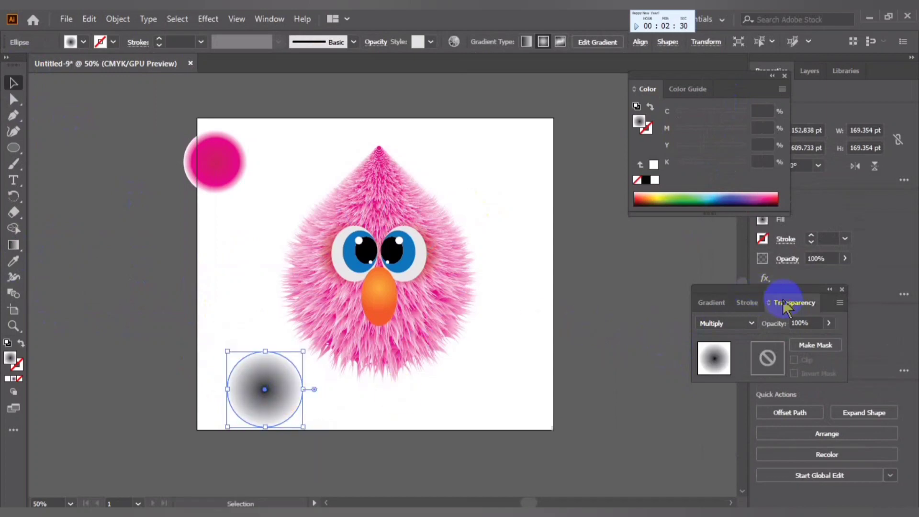
Enlarge the gradient circle and flatten it into a wide, short ellipse
left_click(711, 302)
left_click(365, 395)
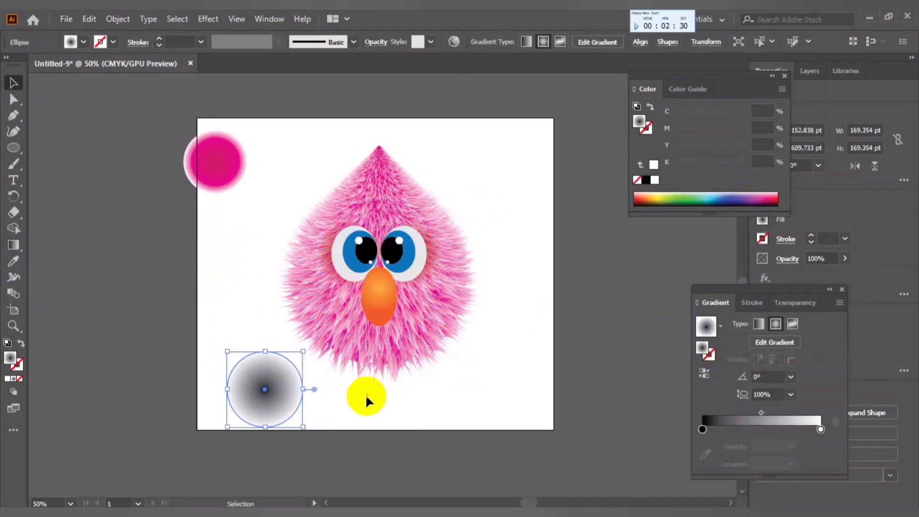
left_click(283, 393)
left_click_drag(301, 354, 383, 309)
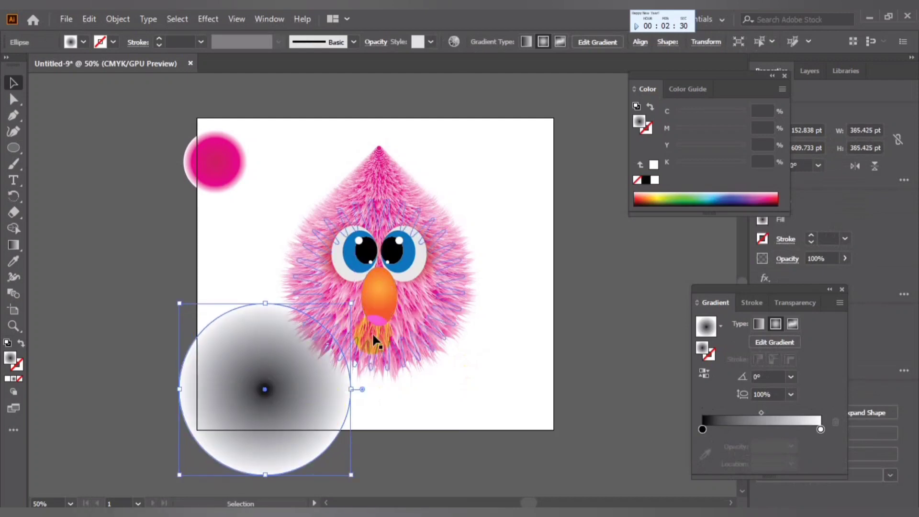
left_click_drag(268, 304, 268, 419)
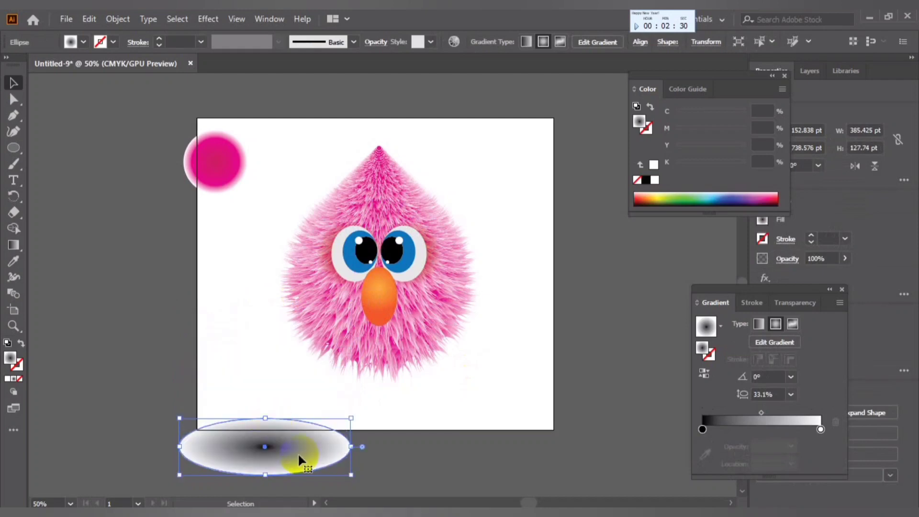
Position the shadow ellipse beneath the creature's feet and widen it leftward
left_click_drag(304, 459, 395, 403)
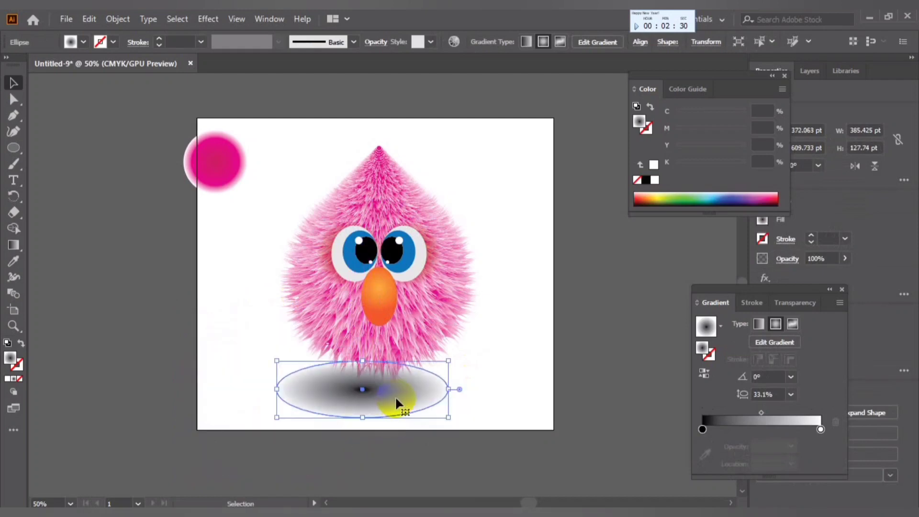
mouse_move(395, 403)
left_mouse_down()
mouse_move(445, 366)
mouse_move(492, 383)
left_mouse_up()
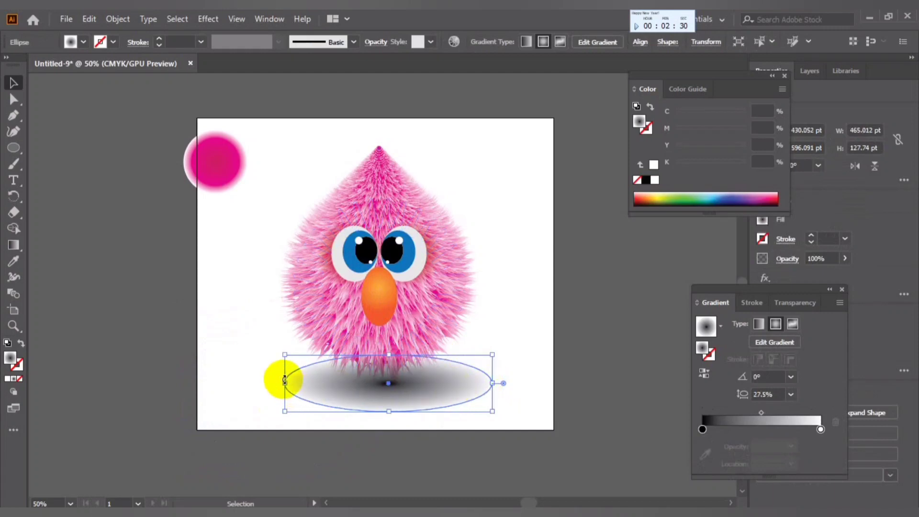
left_click_drag(283, 384, 270, 382)
left_click_drag(415, 391, 413, 378)
left_click(413, 426)
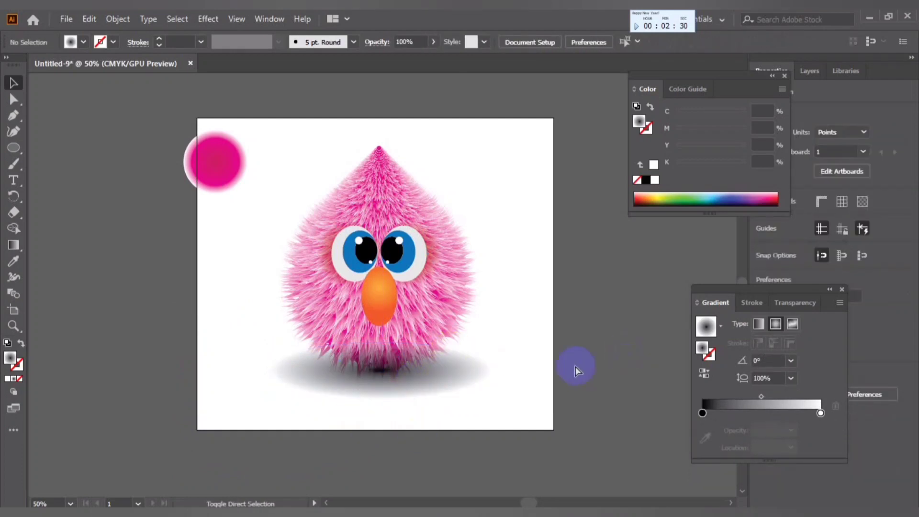
Nudge the grey shadow ellipse slightly to the left
left_click(448, 290)
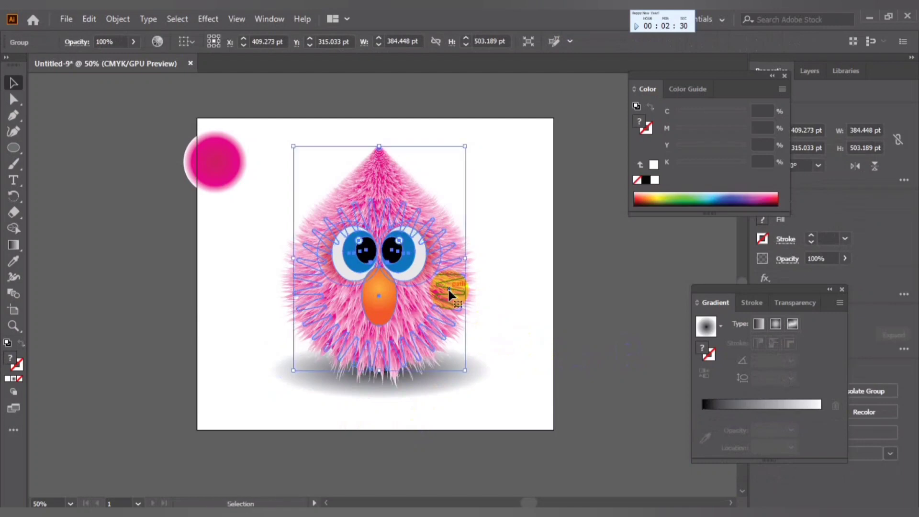
left_click(516, 464)
left_click(371, 396)
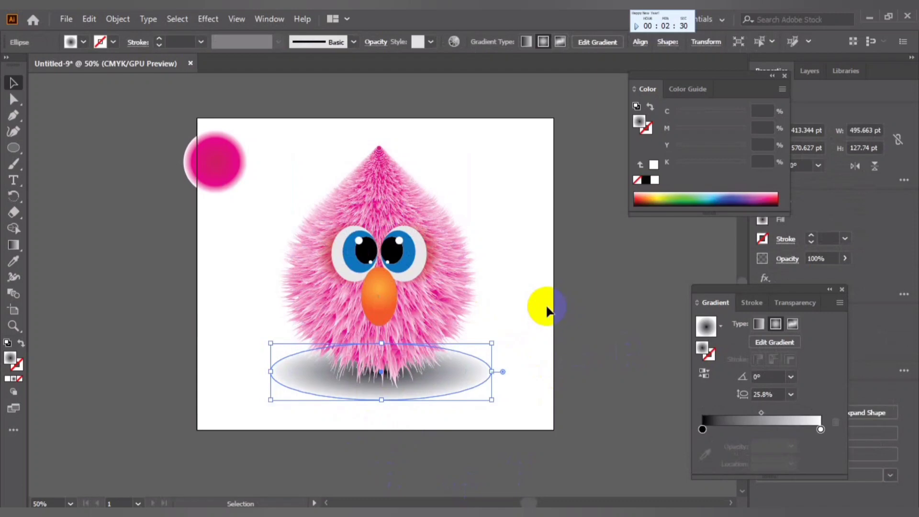
key("Left")
key("Left")
key("Left")
Close the Gradient and Color panels, then select the pink circle at top left
left_click(535, 296)
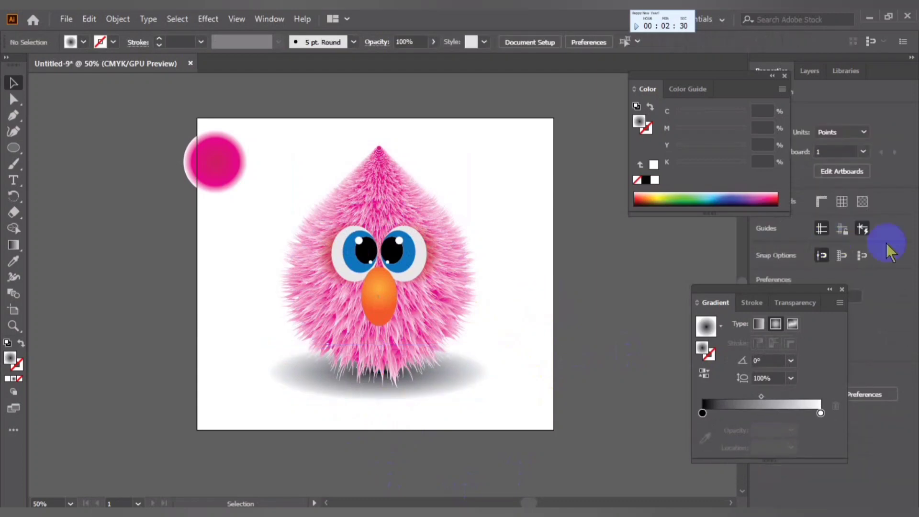
left_click(841, 290)
left_click(784, 76)
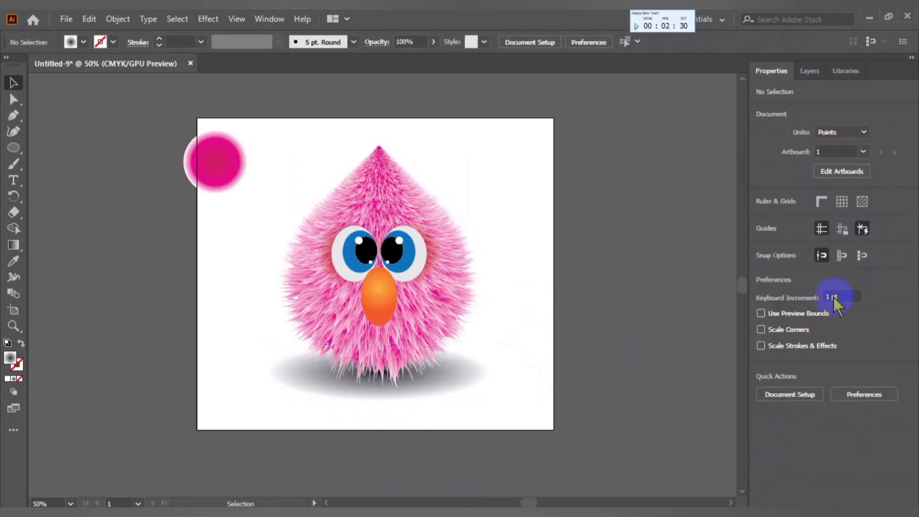
left_click(410, 393)
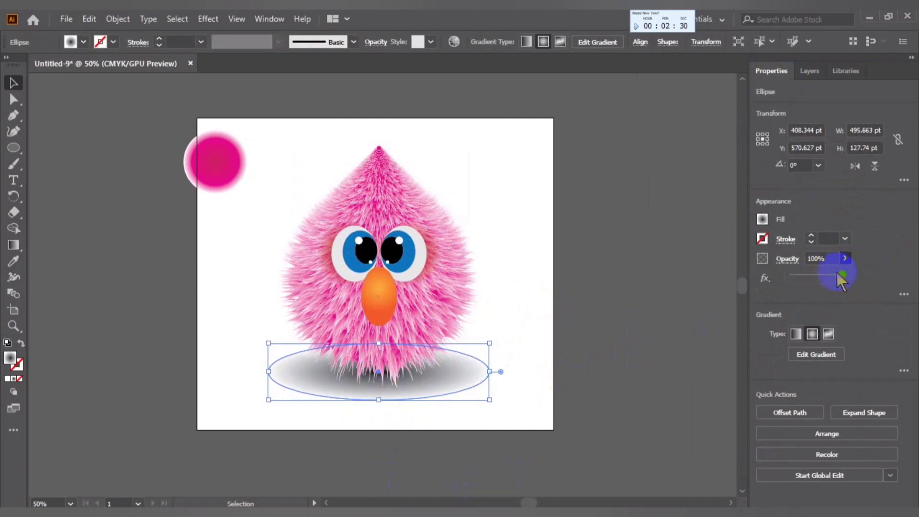
left_click(531, 307)
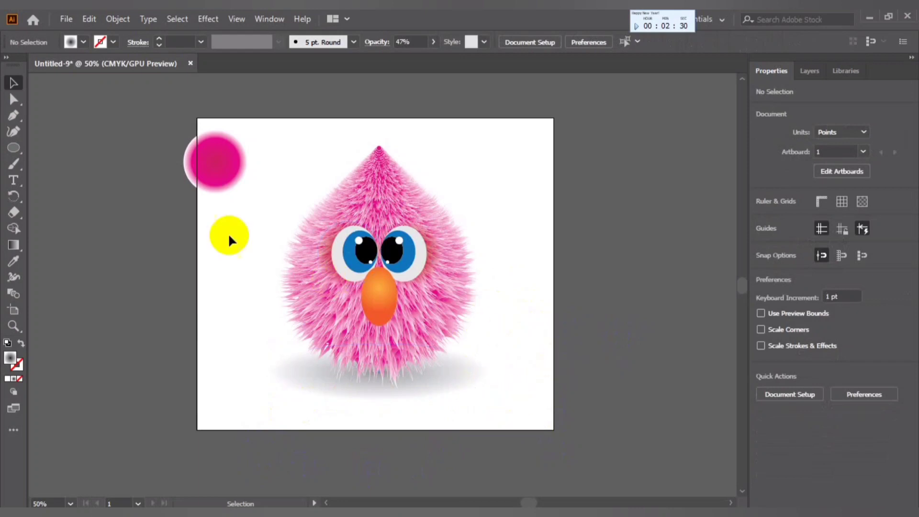
mouse_move(229, 240)
left_mouse_down()
mouse_move(216, 181)
mouse_move(343, 160)
left_mouse_up()
Show the Layers panel and drag the pink circle into the artboard's top-left corner
left_click(815, 70)
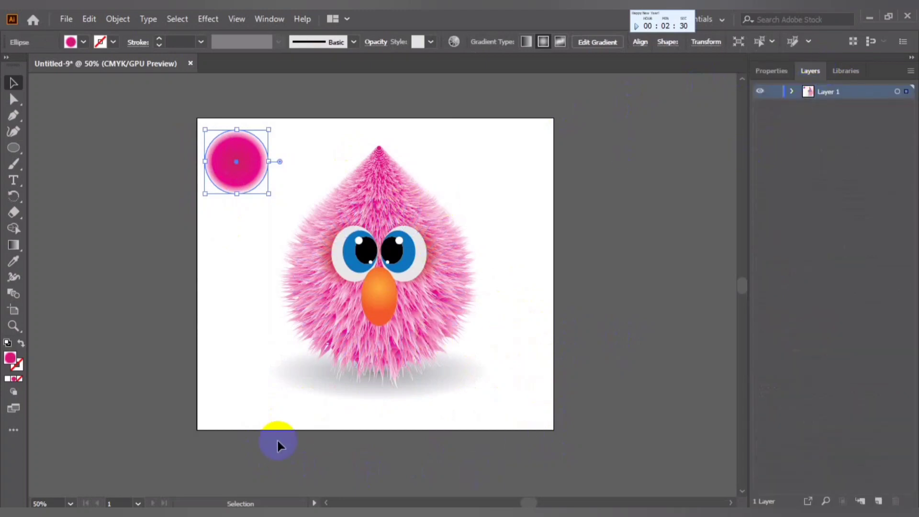
left_click_drag(278, 445, 383, 280)
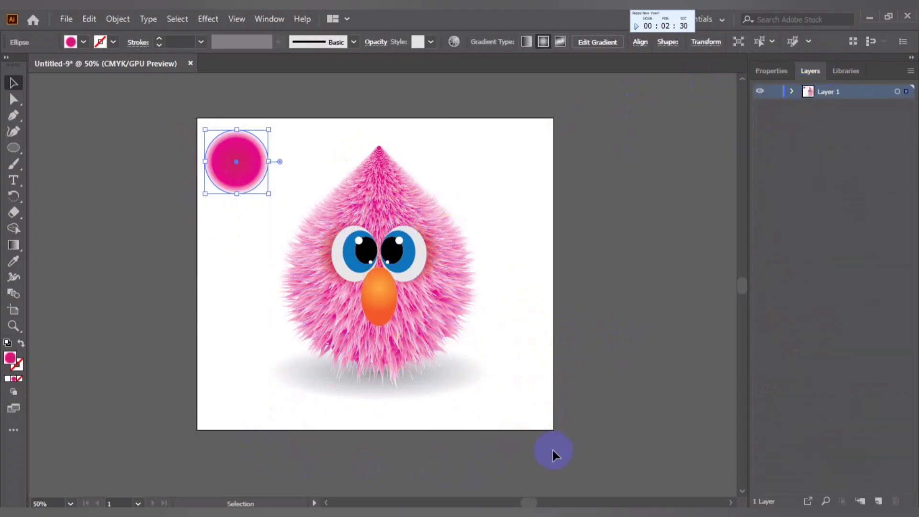